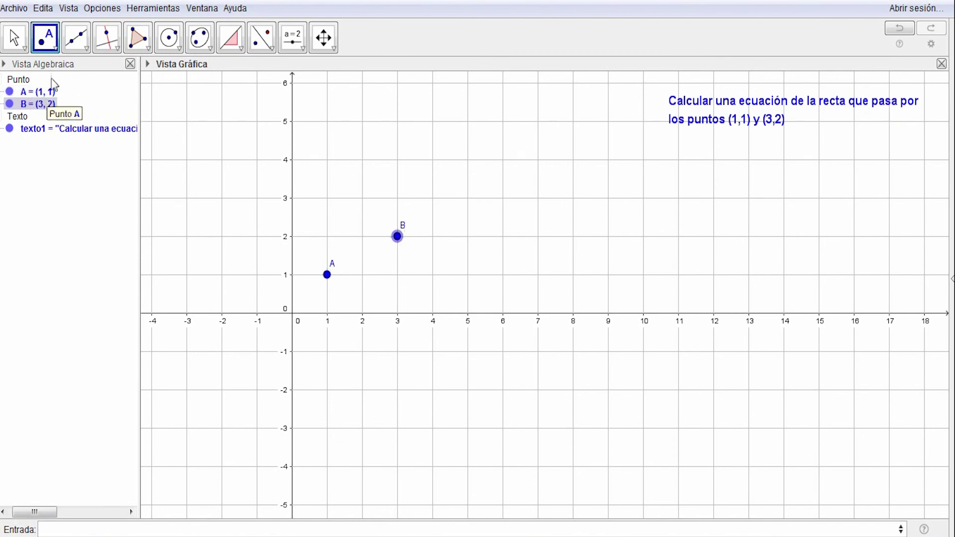
# Draw a line through points A (1, 1) and B (3, 2).
pyautogui.click(76, 37)
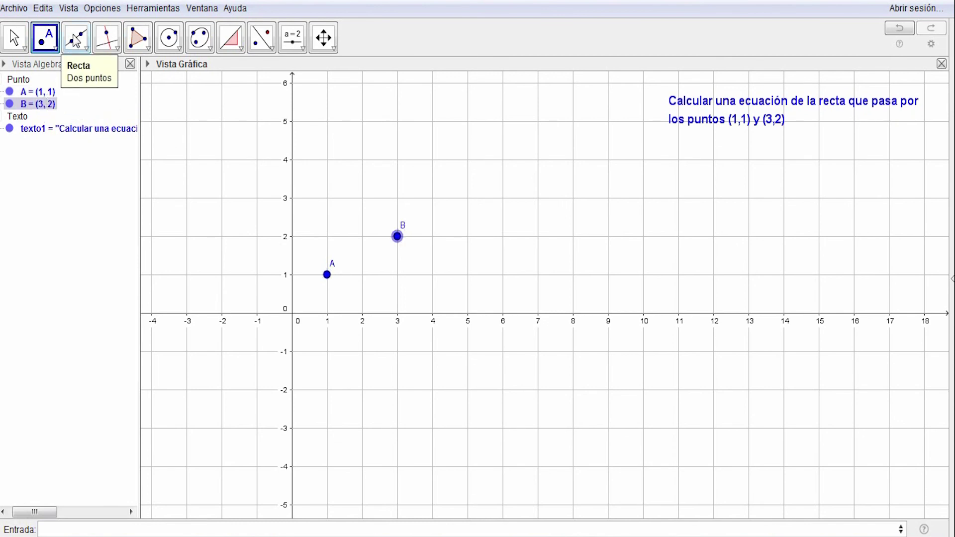
pyautogui.click(327, 274)
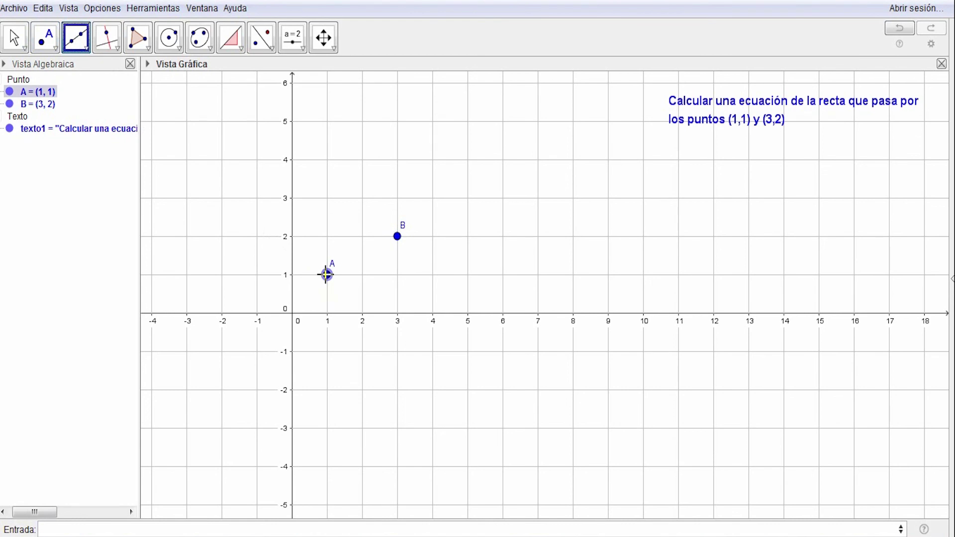
pyautogui.click(397, 237)
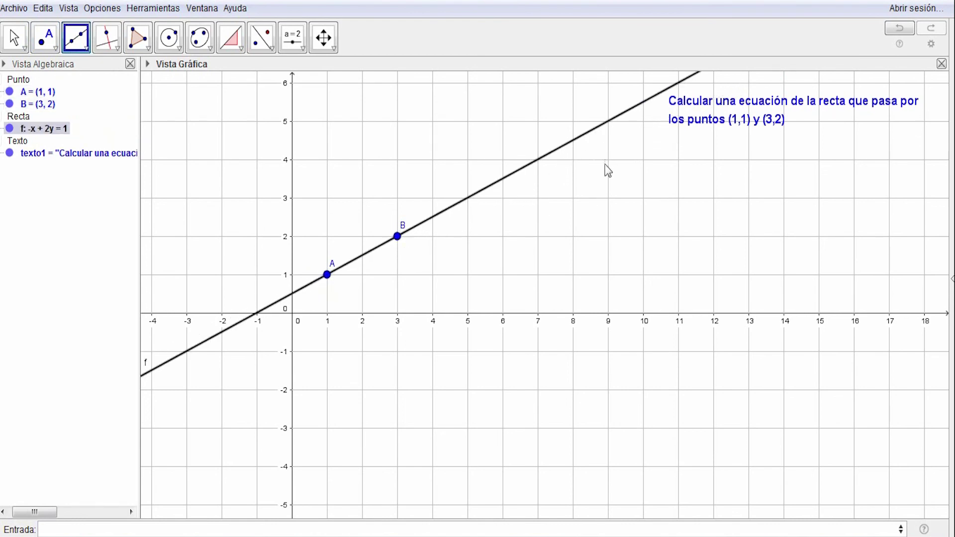
# Colour the line through A and B blue and add its equation as a text in the graphics view.
pyautogui.rightClick(583, 136)
pyautogui.click(633, 325)
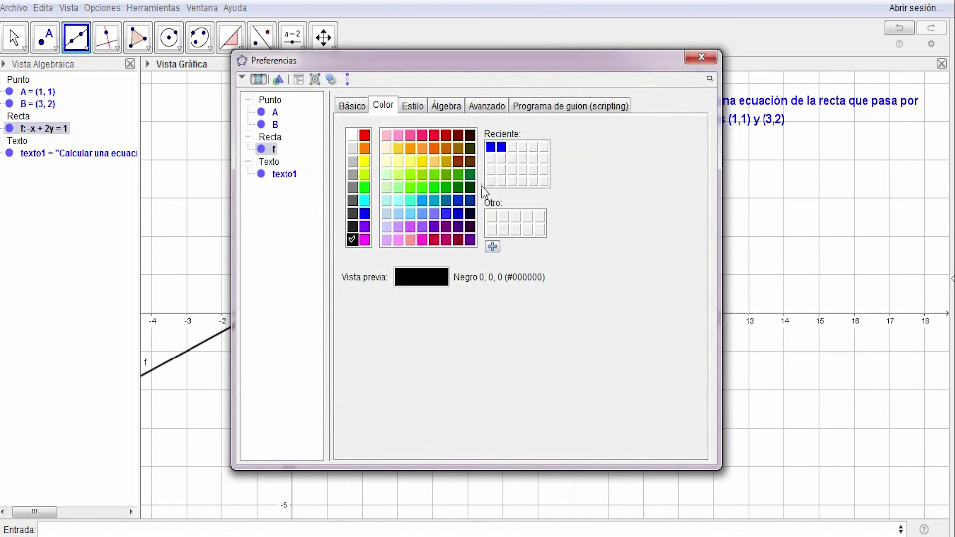
pyautogui.click(501, 147)
pyautogui.click(701, 56)
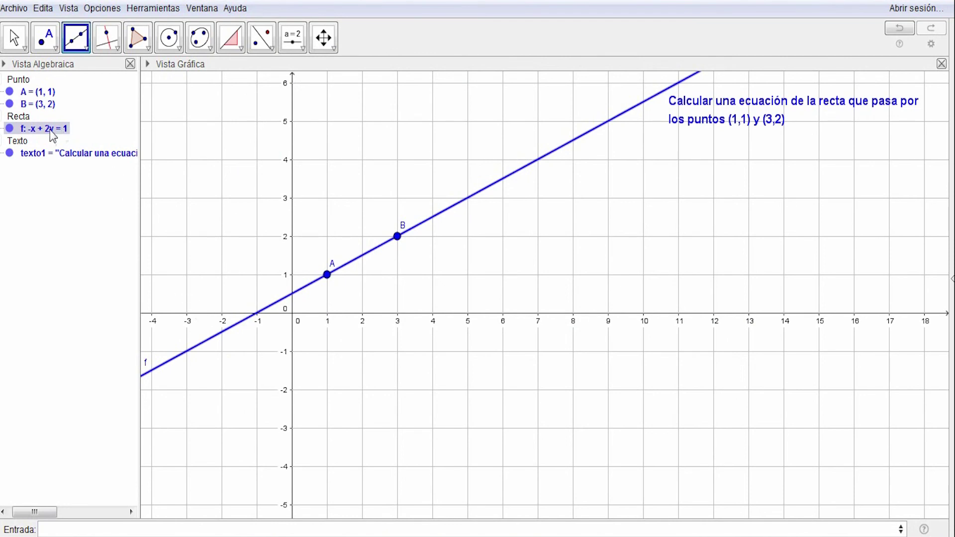
pyautogui.moveTo(31, 130); pyautogui.dragTo(450, 210)
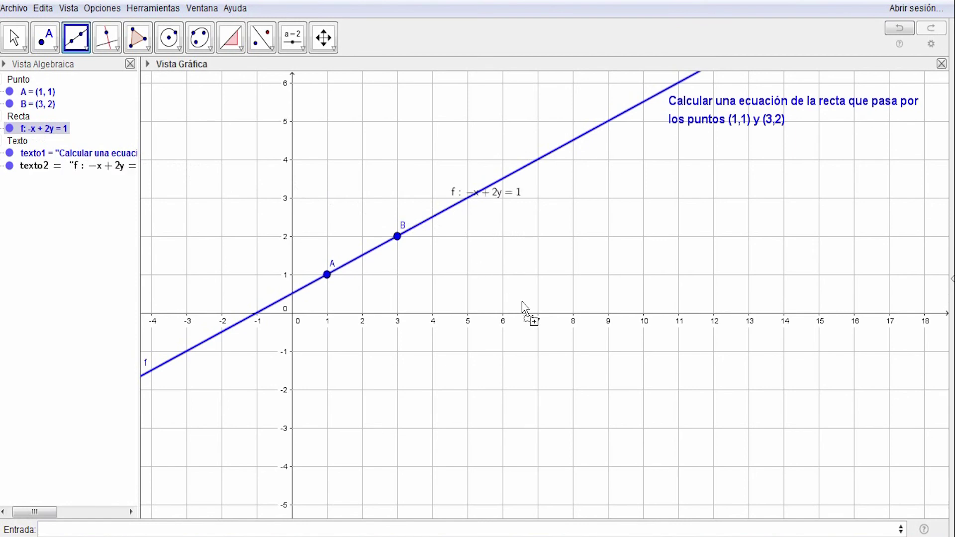
pyautogui.click(502, 192)
pyautogui.click(508, 225)
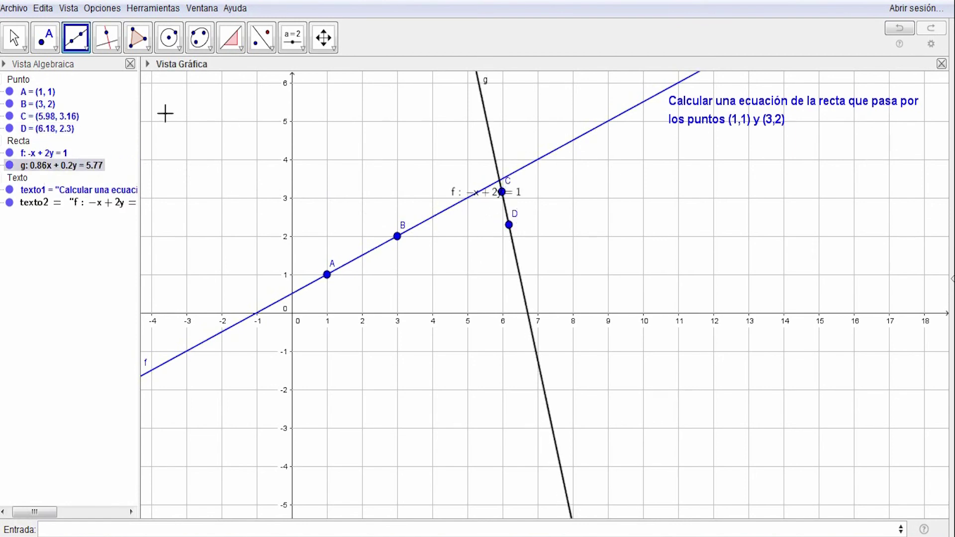
pyautogui.click(43, 8)
pyautogui.click(58, 24)
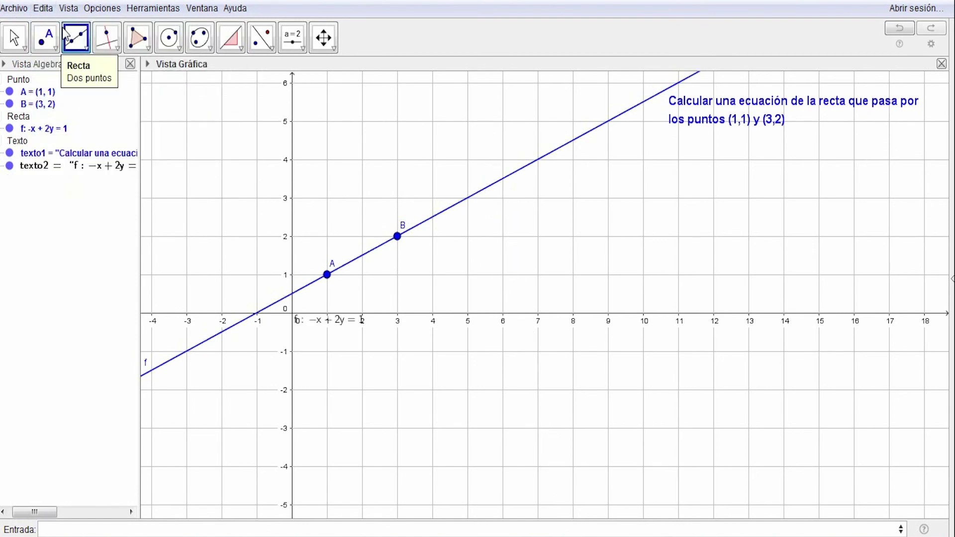
# Move the line's equation text below the line, just beyond point B.
pyautogui.click(15, 40)
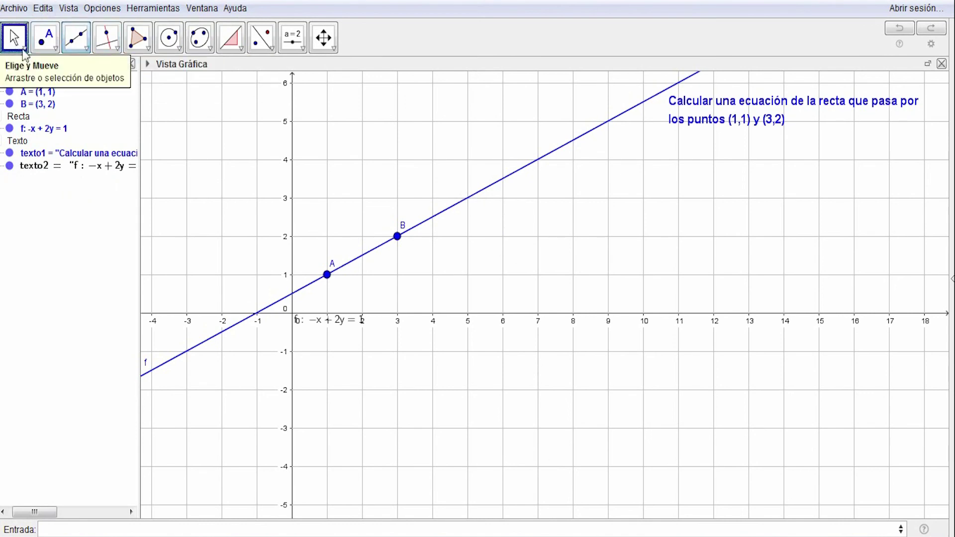
pyautogui.click(94, 169)
pyautogui.moveTo(96, 177); pyautogui.dragTo(37, 153)
pyautogui.moveTo(338, 331); pyautogui.dragTo(491, 236)
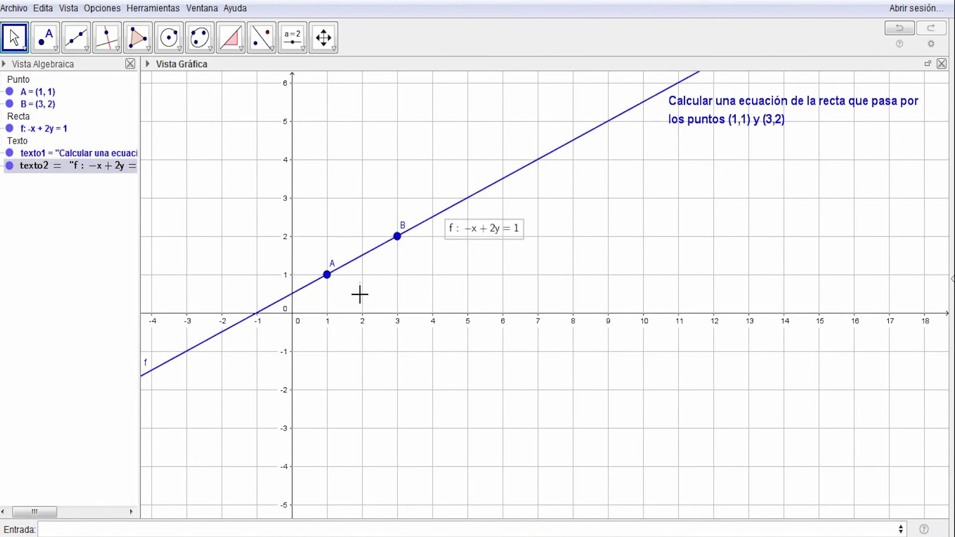
# Add the coordinates of points A and B as texts in the graphics view.
pyautogui.moveTo(54, 93); pyautogui.dragTo(274, 217)
pyautogui.click(37, 105)
pyautogui.moveTo(37, 106); pyautogui.dragTo(329, 230)
# Reposition the coordinate texts of A and B near their points and shift the equation text along the line.
pyautogui.click(319, 196)
pyautogui.keyDown('ctrl'); pyautogui.click(398, 172); pyautogui.keyUp('ctrl')
pyautogui.click(396, 173)
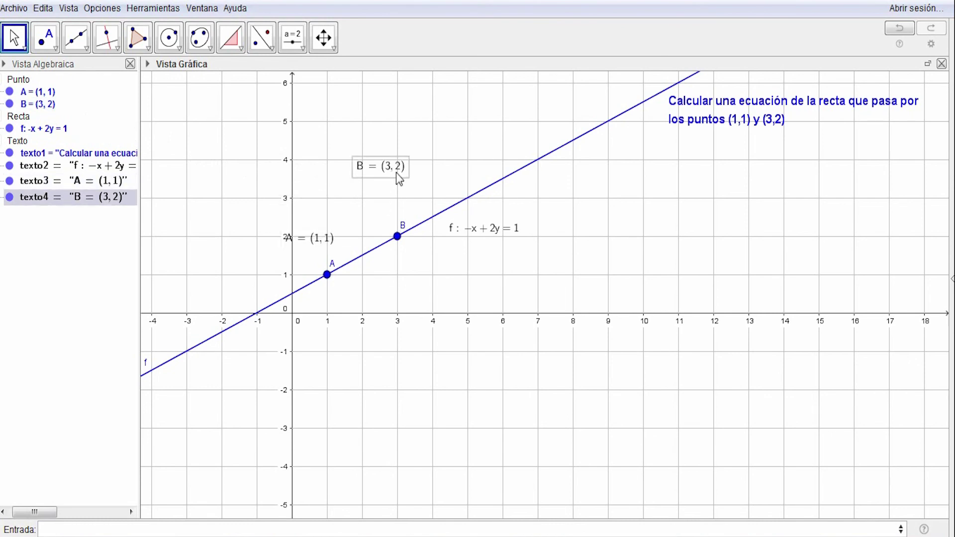
pyautogui.moveTo(398, 175); pyautogui.dragTo(403, 209)
pyautogui.click(490, 233)
pyautogui.moveTo(501, 228); pyautogui.dragTo(543, 208)
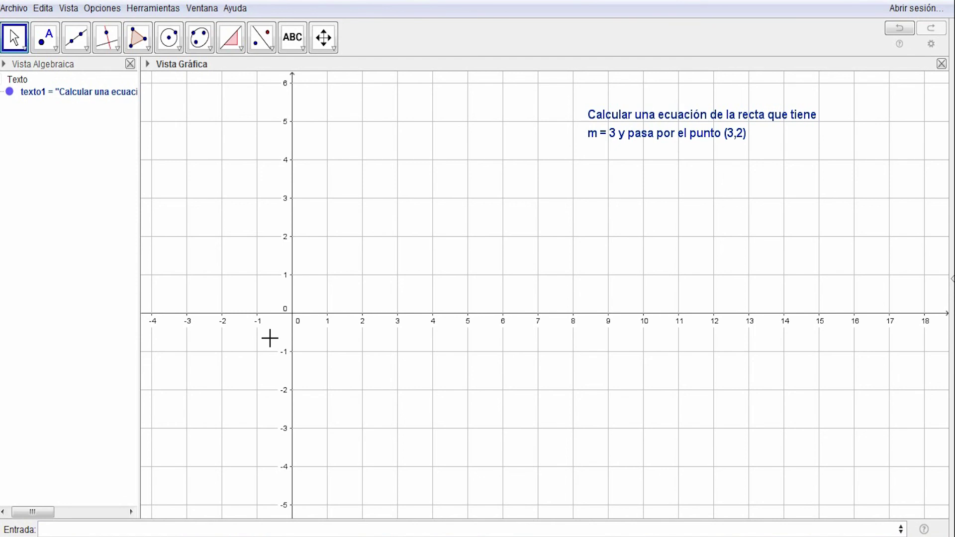
# For the exercise with m = 3, plot point A at (3, 2) and point B on the y-axis at (0, 1).
pyautogui.click(44, 37)
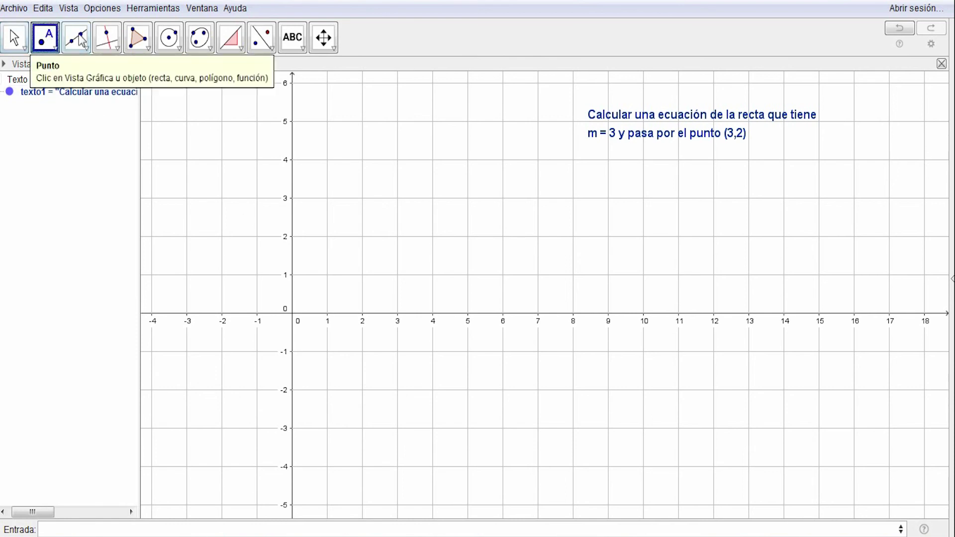
pyautogui.click(397, 237)
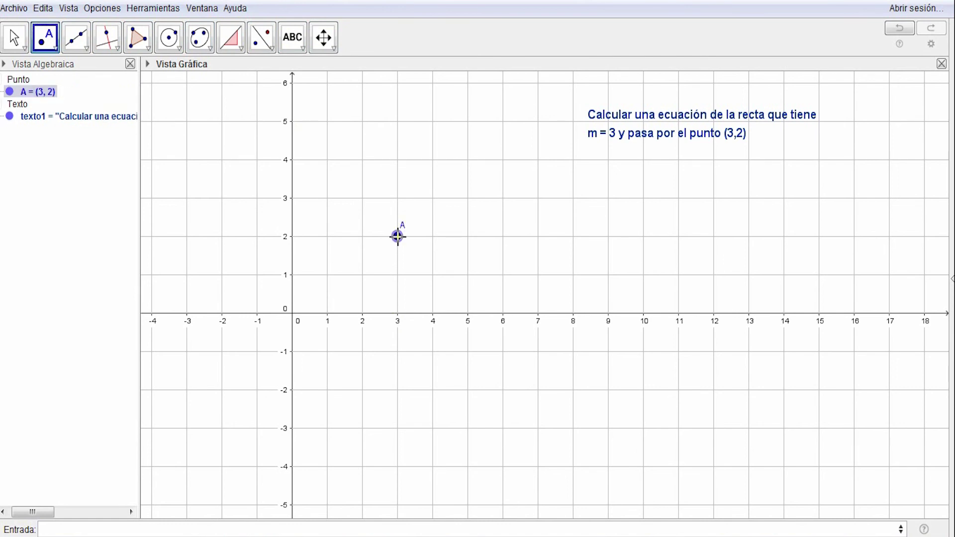
pyautogui.click(292, 274)
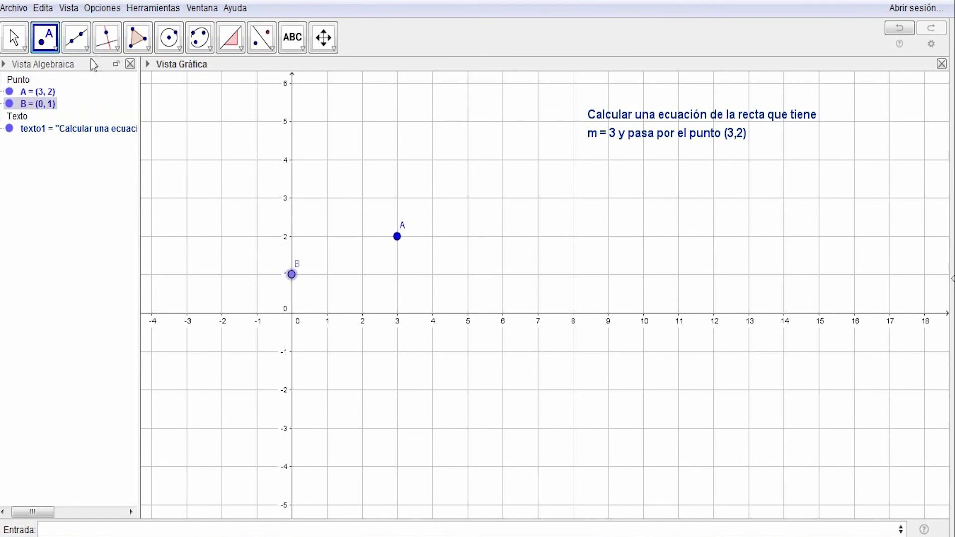
# Draw a line through points A (3, 2) and B (0, 1).
pyautogui.click(79, 44)
pyautogui.click(396, 236)
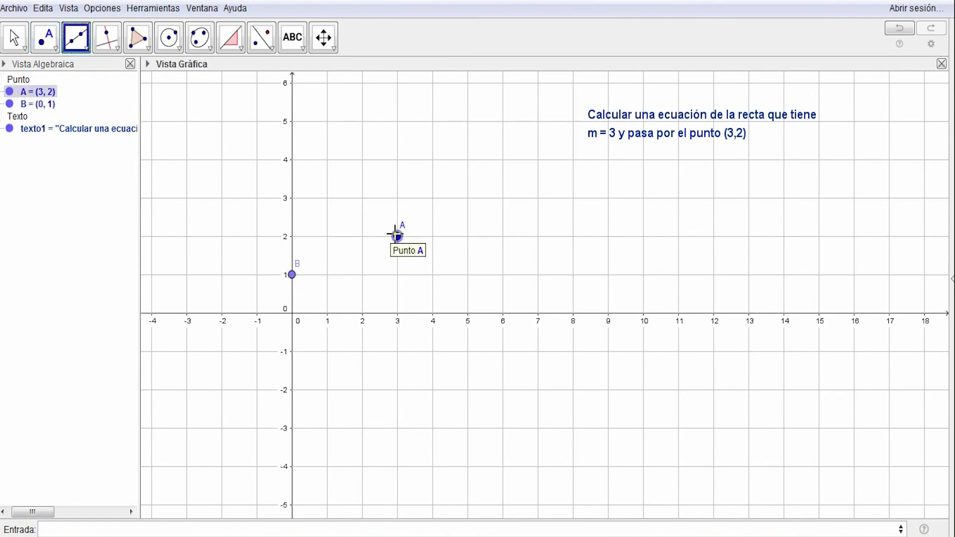
pyautogui.click(292, 275)
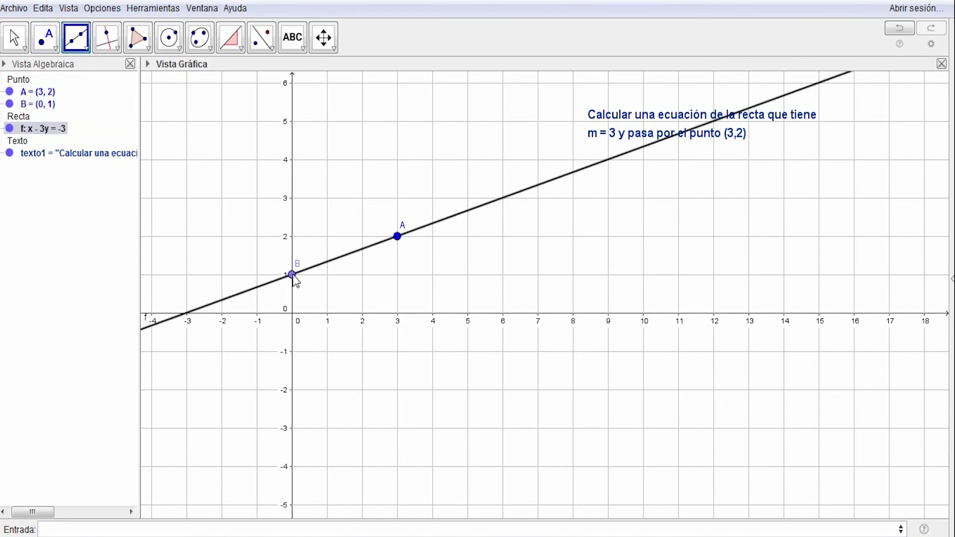
# Set the colour of the line through A and B to dark blue #003399.
pyautogui.rightClick(446, 220)
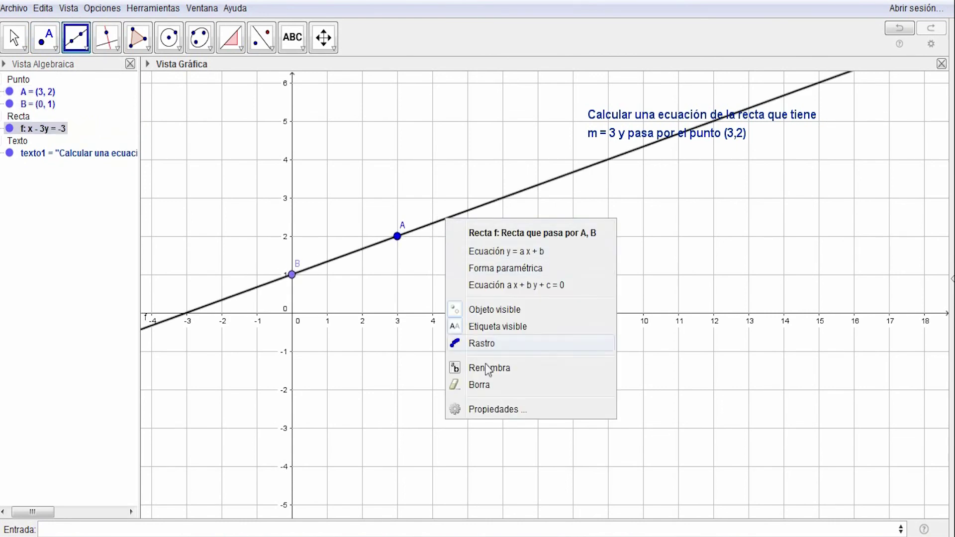
pyautogui.click(514, 409)
pyautogui.click(491, 147)
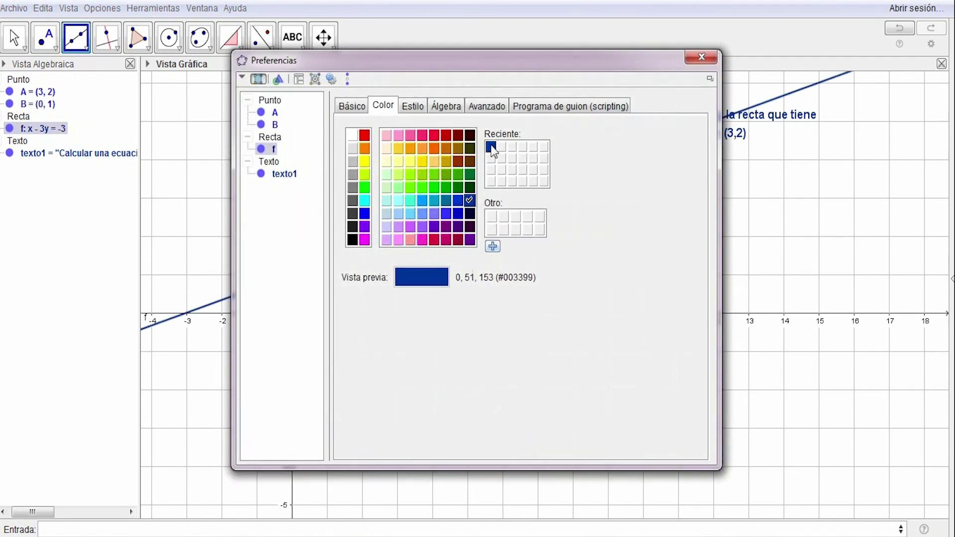
pyautogui.click(712, 59)
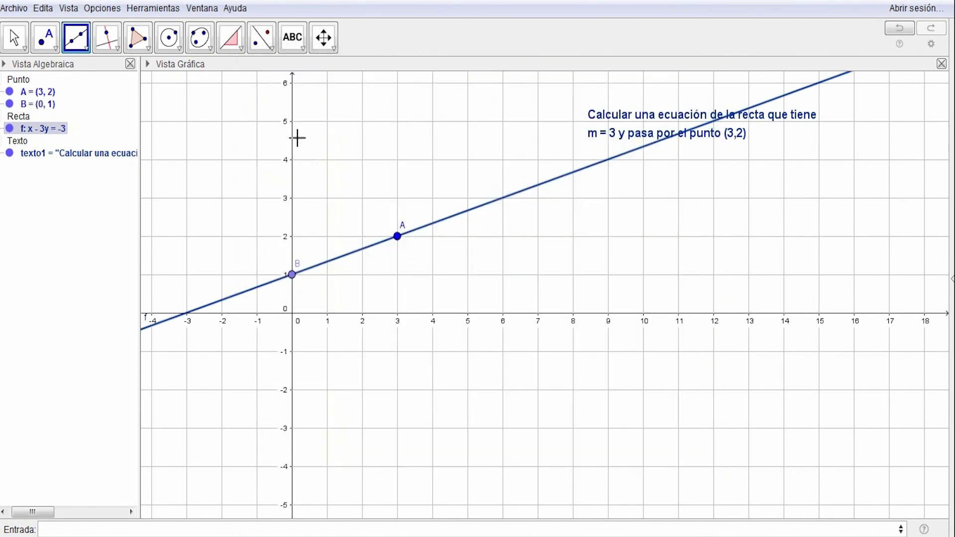
# Add a slope measurement to the line through A and B with the Slope (Pendiente) tool.
pyautogui.click(243, 47)
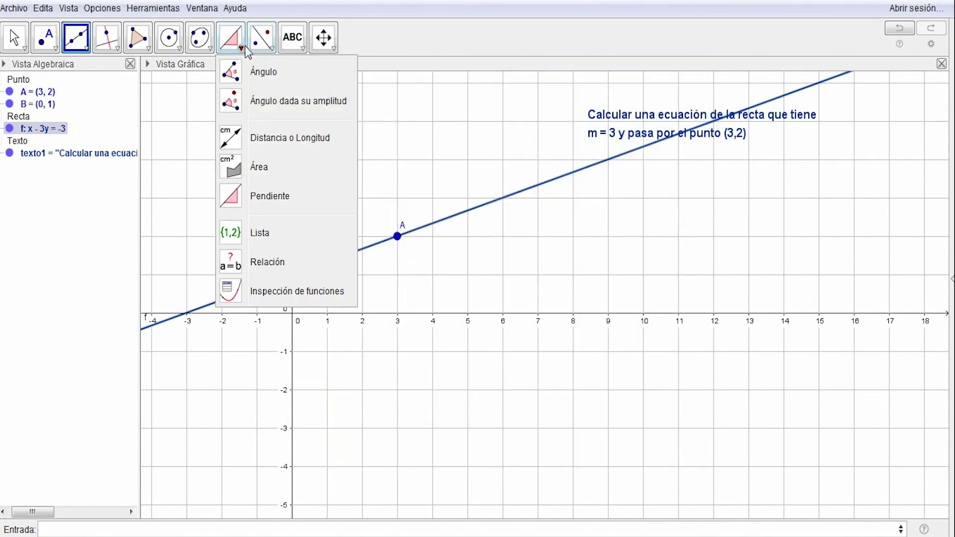
pyautogui.click(273, 197)
pyautogui.click(462, 212)
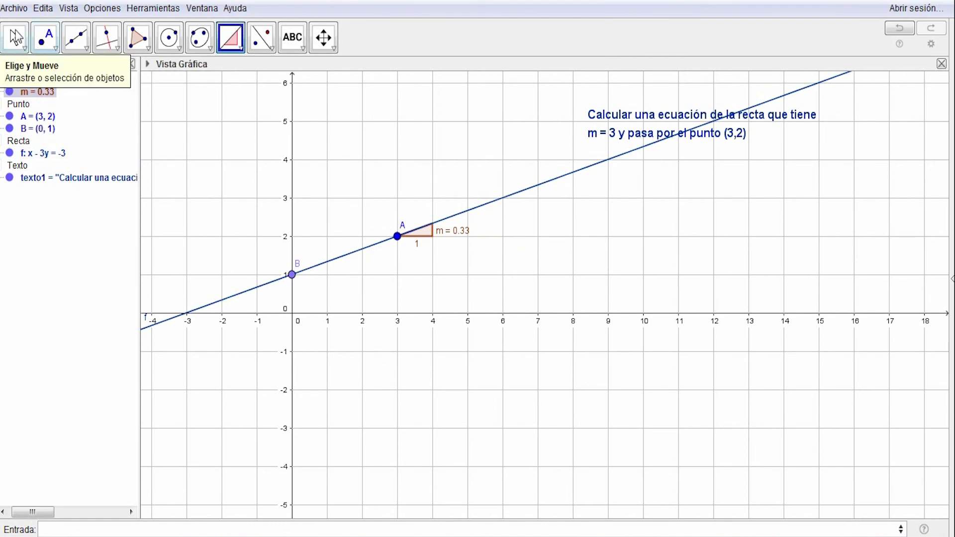
# Move point B down the y-axis to (0, -7) to give the line a slope of 3.
pyautogui.click(14, 36)
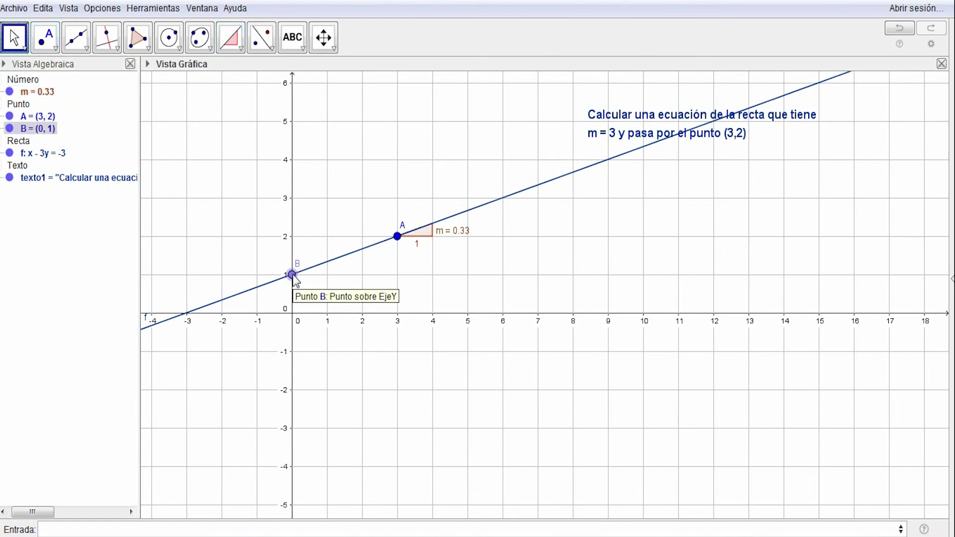
pyautogui.moveTo(292, 275); pyautogui.dragTo(292, 504)
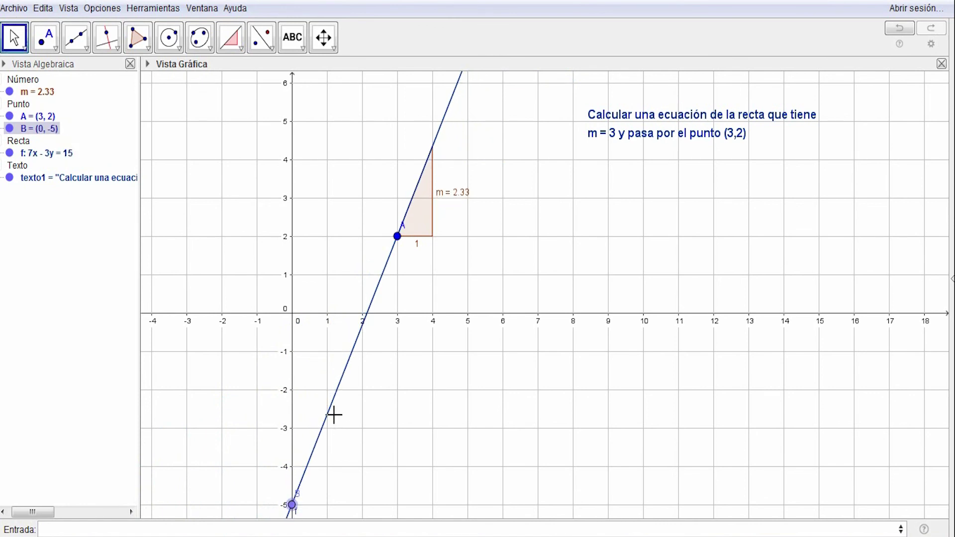
pyautogui.scroll(-3, 333, 414)
pyautogui.moveTo(390, 461); pyautogui.dragTo(424, 351)
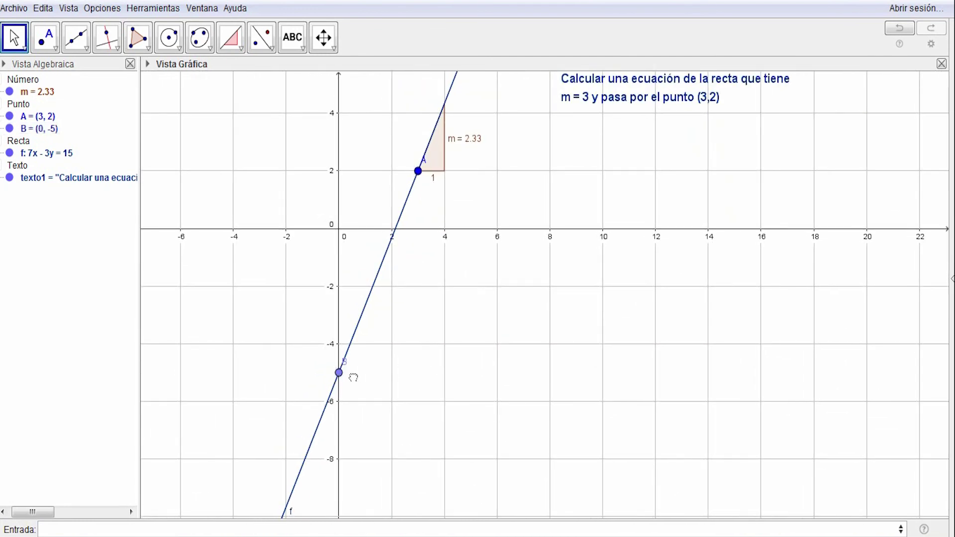
pyautogui.moveTo(340, 374); pyautogui.dragTo(340, 432)
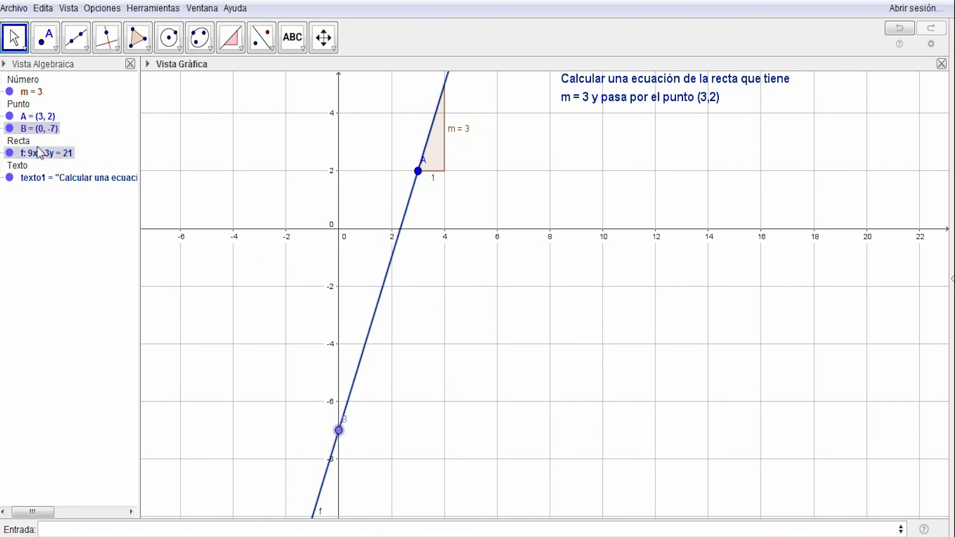
# Add the equation of the line with slope 3 as a text beside it, just below the x-axis.
pyautogui.click(47, 155)
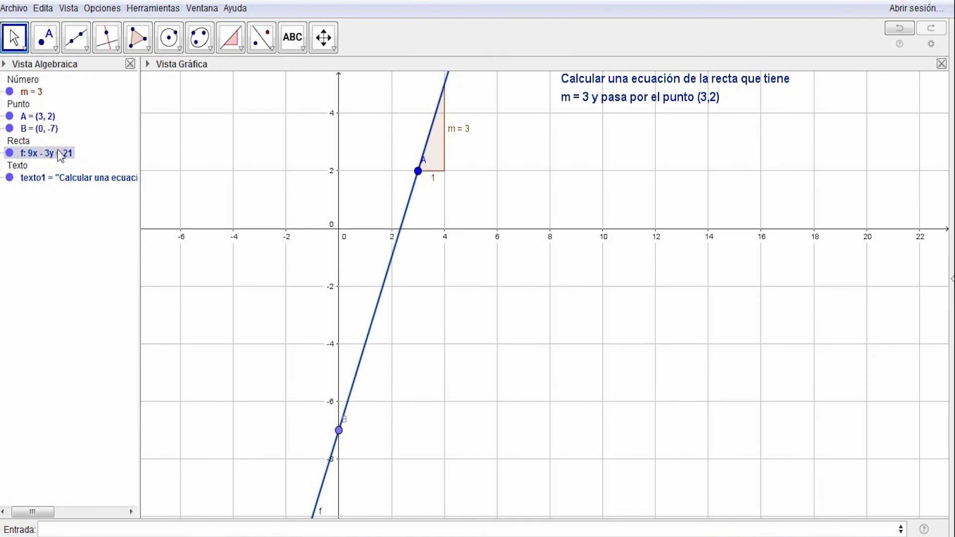
pyautogui.moveTo(59, 159); pyautogui.dragTo(404, 275)
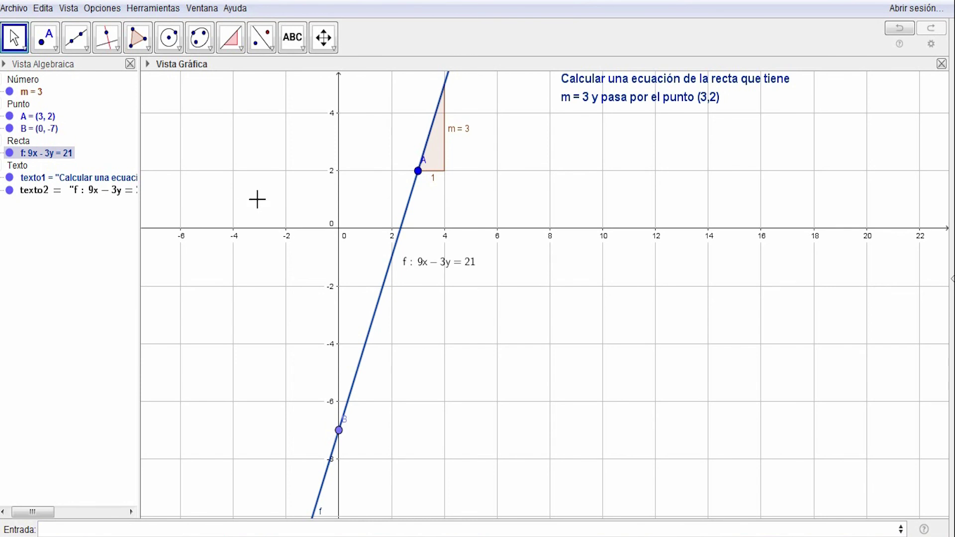
pyautogui.scroll(-2, 239, 182)
pyautogui.scroll(-3, 238, 183)
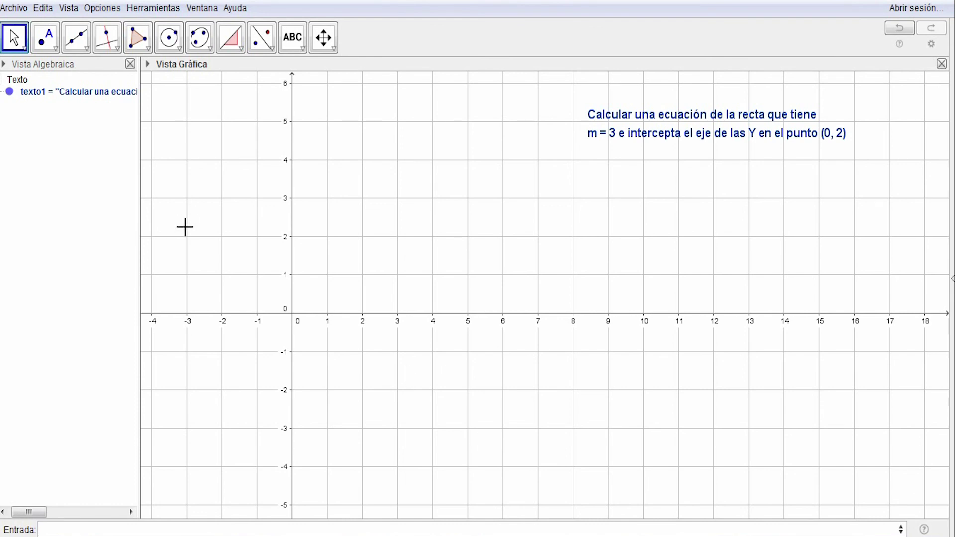
# For the y-intercept exercise, plot point A on the y-axis at (0, 2) and point B on the x-axis at (-2, 0).
pyautogui.click(48, 42)
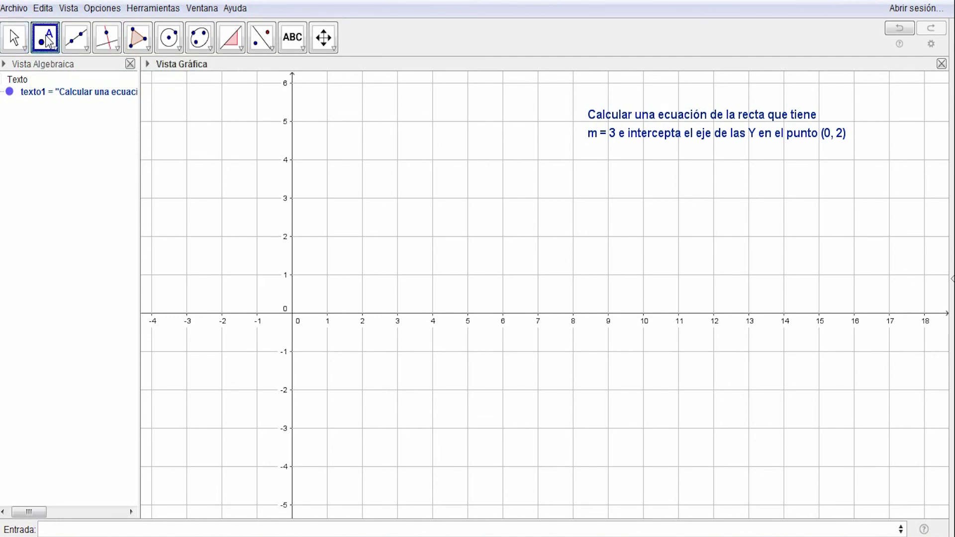
pyautogui.click(292, 237)
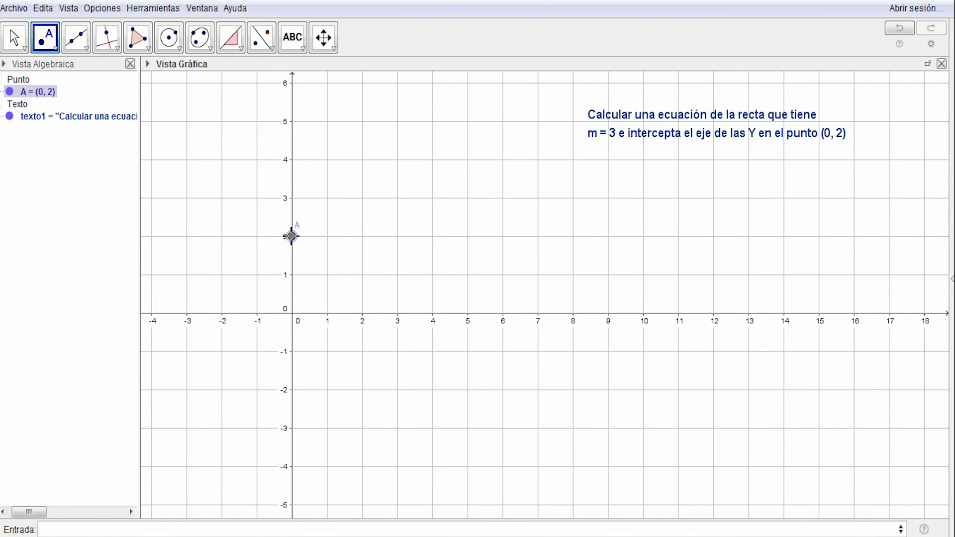
pyautogui.click(221, 314)
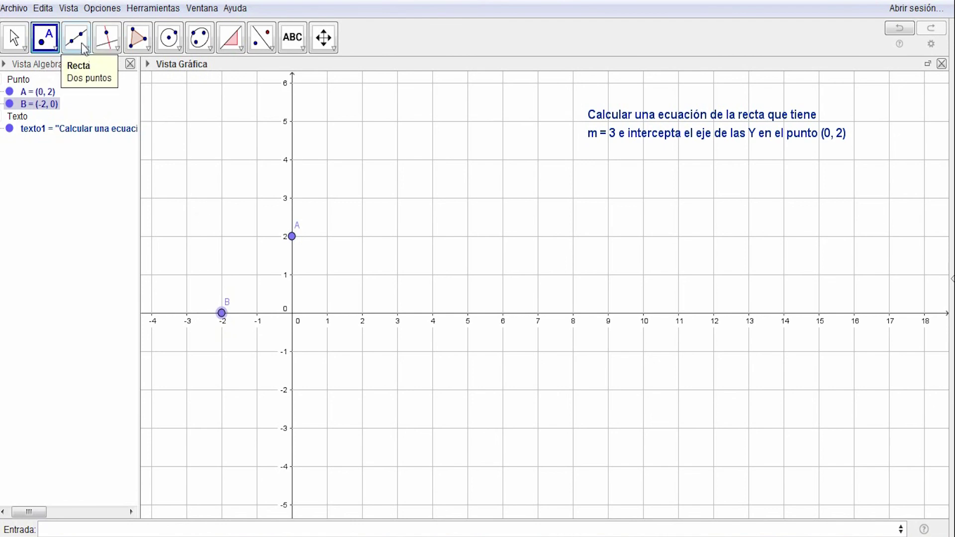
# Draw a line through points A (0, 2) and B (-2, 0).
pyautogui.click(85, 49)
pyautogui.click(292, 243)
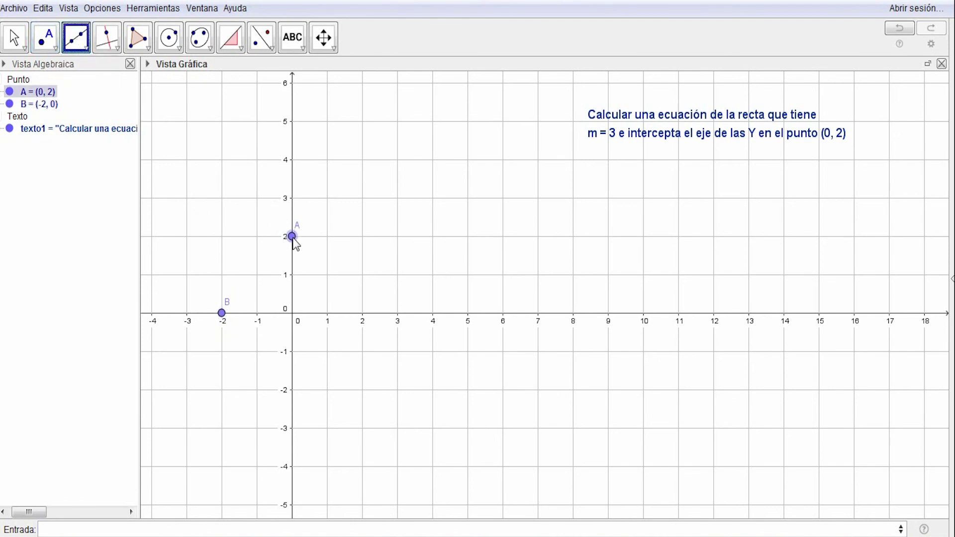
pyautogui.click(222, 314)
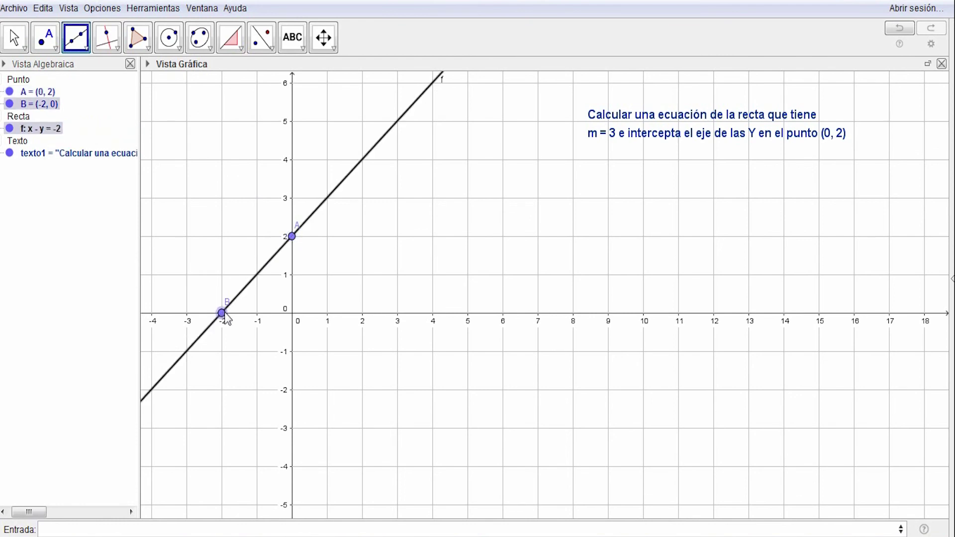
# Colour the line through A and B dark blue (#003399) and add a slope triangle to it.
pyautogui.rightClick(339, 186)
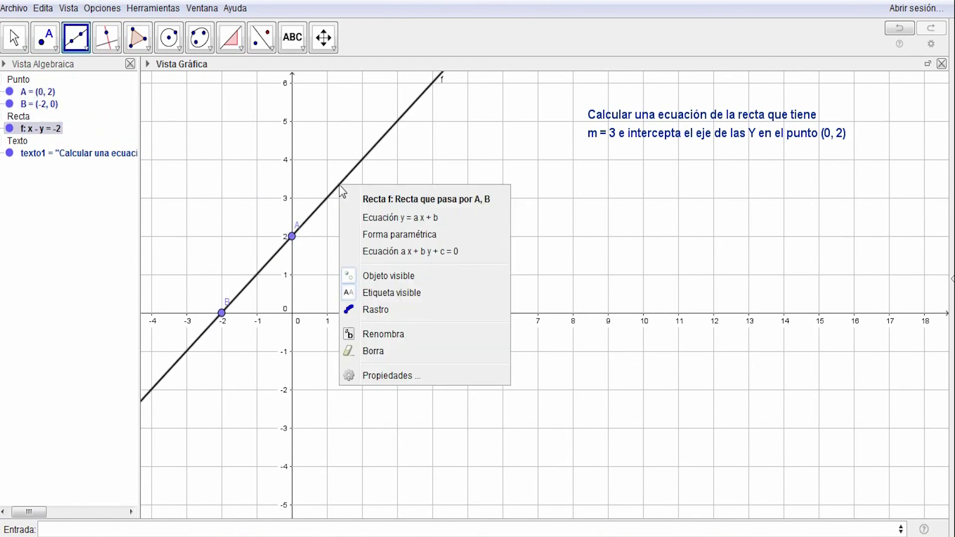
pyautogui.click(398, 377)
pyautogui.click(490, 146)
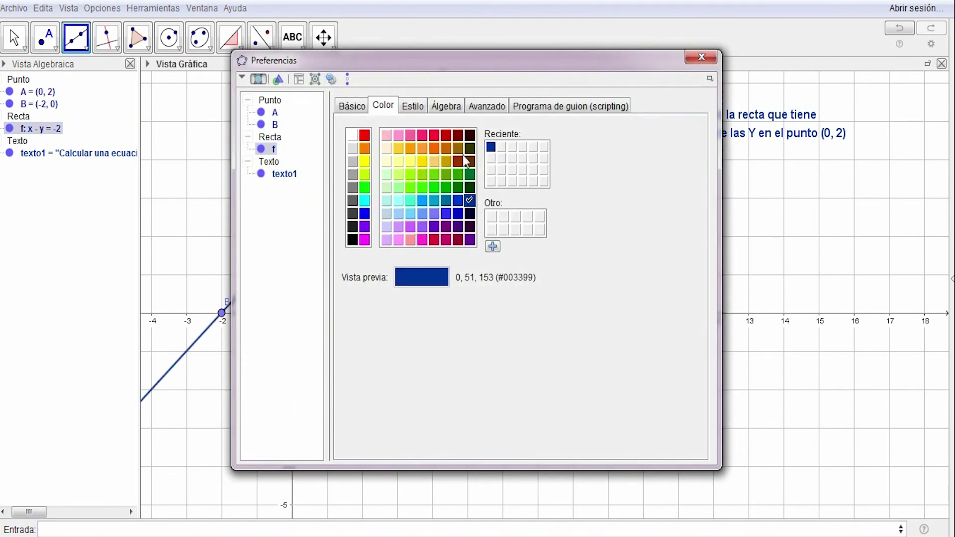
pyautogui.click(702, 57)
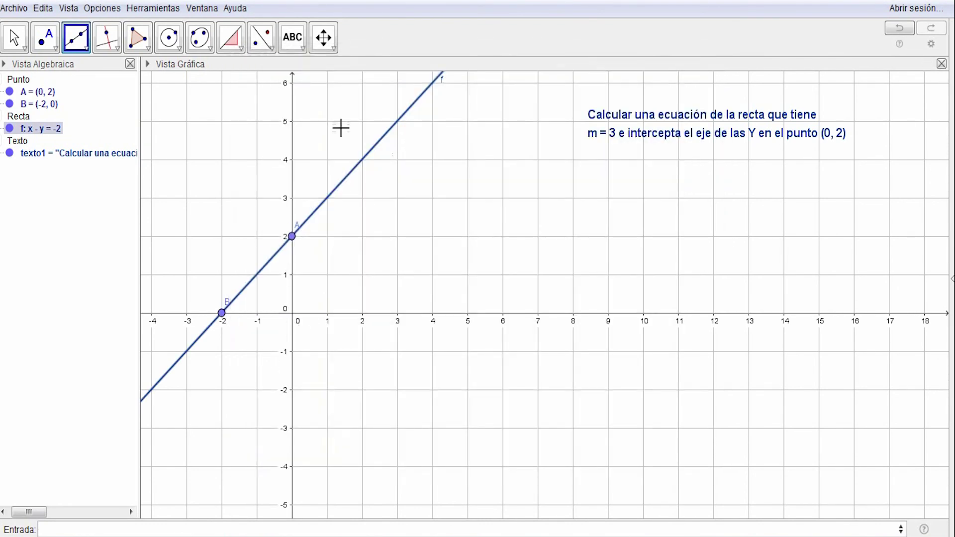
pyautogui.click(233, 40)
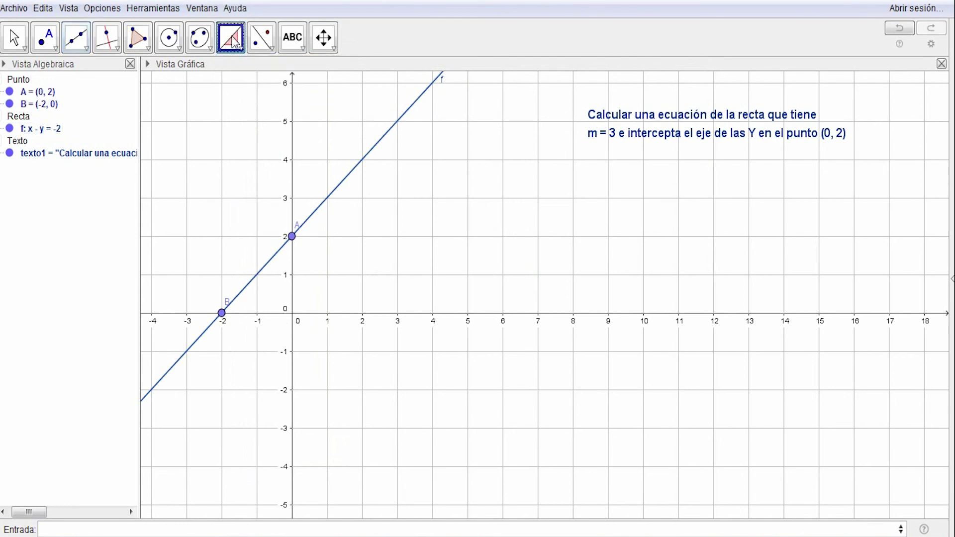
pyautogui.click(354, 168)
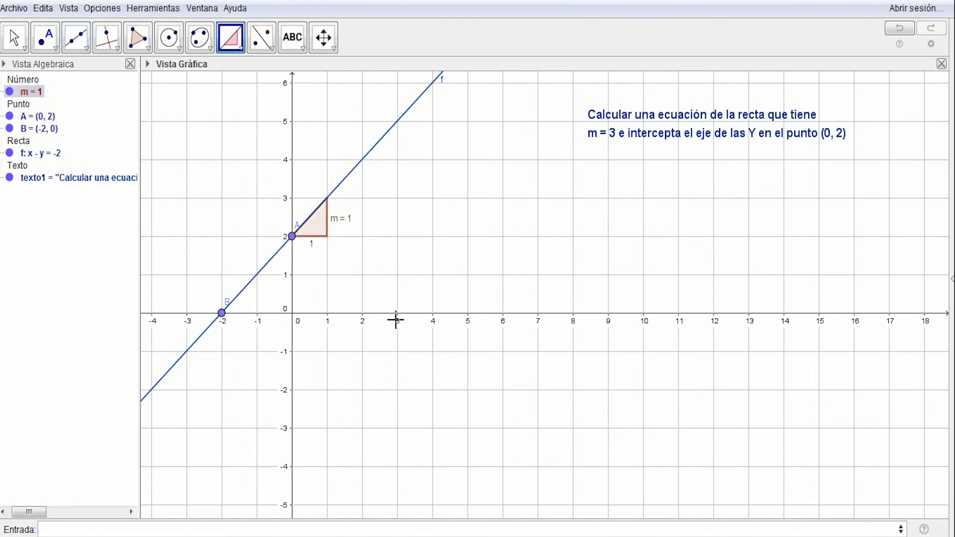
# Move point B along the x-axis to about (-0.67, 0) to give the line a slope of 3.
pyautogui.click(15, 40)
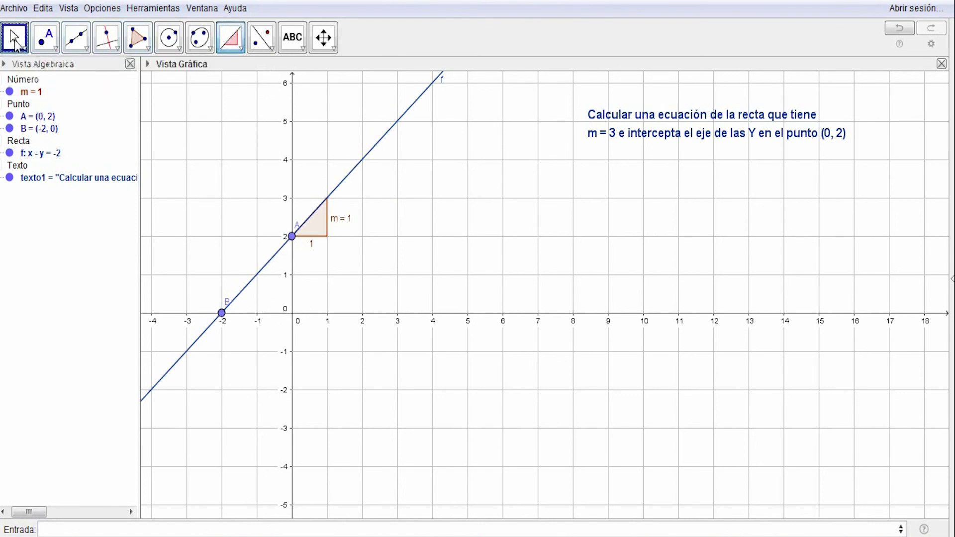
pyautogui.click(221, 314)
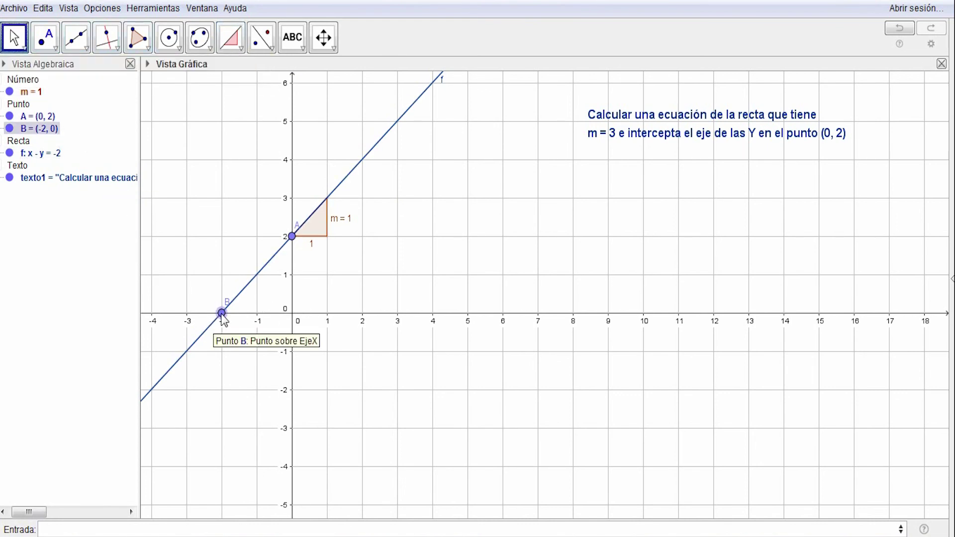
pyautogui.moveTo(222, 315); pyautogui.dragTo(270, 330)
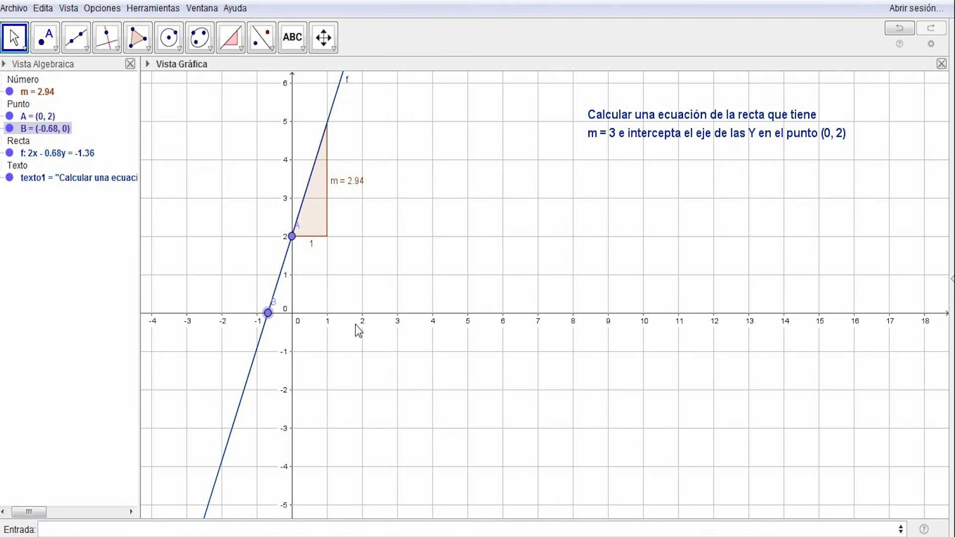
pyautogui.scroll(3, 355, 325)
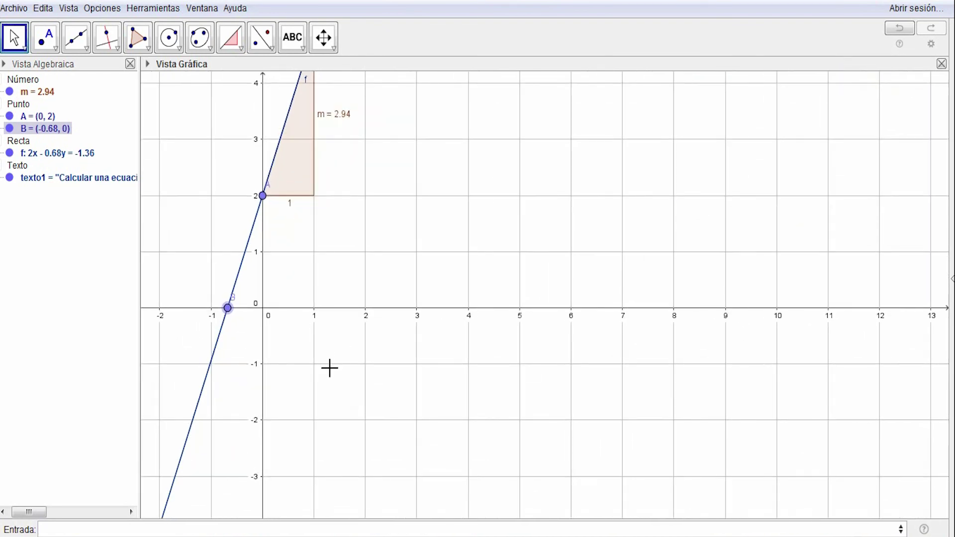
pyautogui.moveTo(330, 367); pyautogui.dragTo(480, 407)
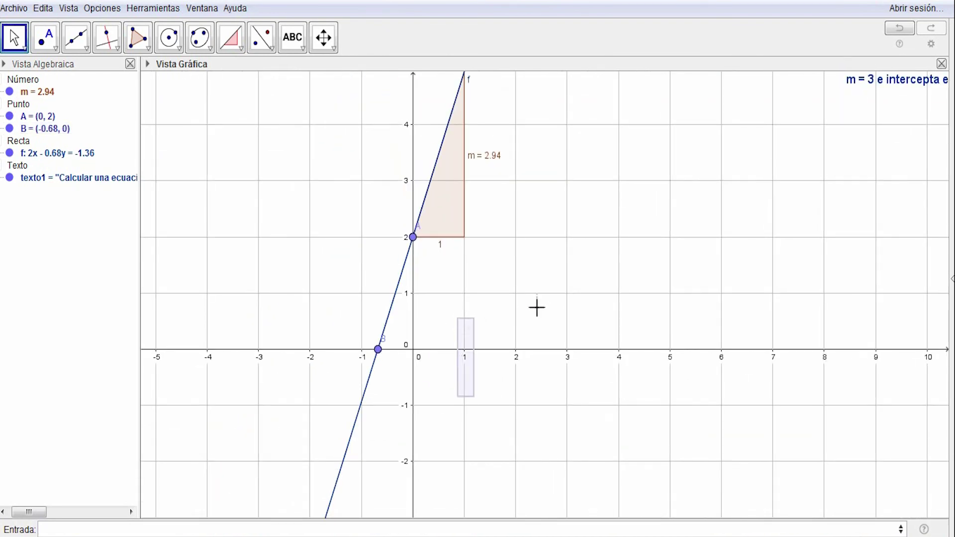
pyautogui.moveTo(473, 394); pyautogui.dragTo(470, 426)
pyautogui.scroll(-4, 461, 348)
pyautogui.scroll(7, 460, 347)
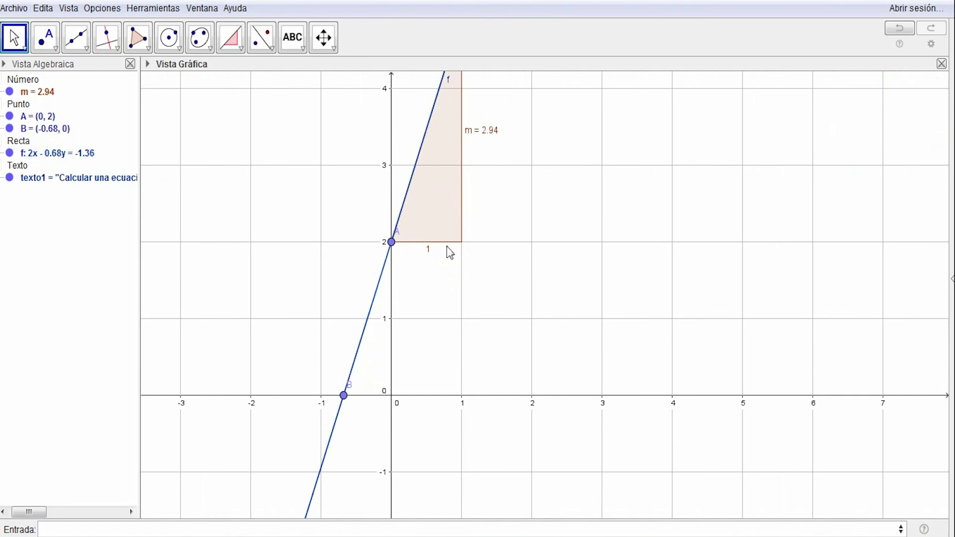
pyautogui.moveTo(343, 395); pyautogui.dragTo(346, 405)
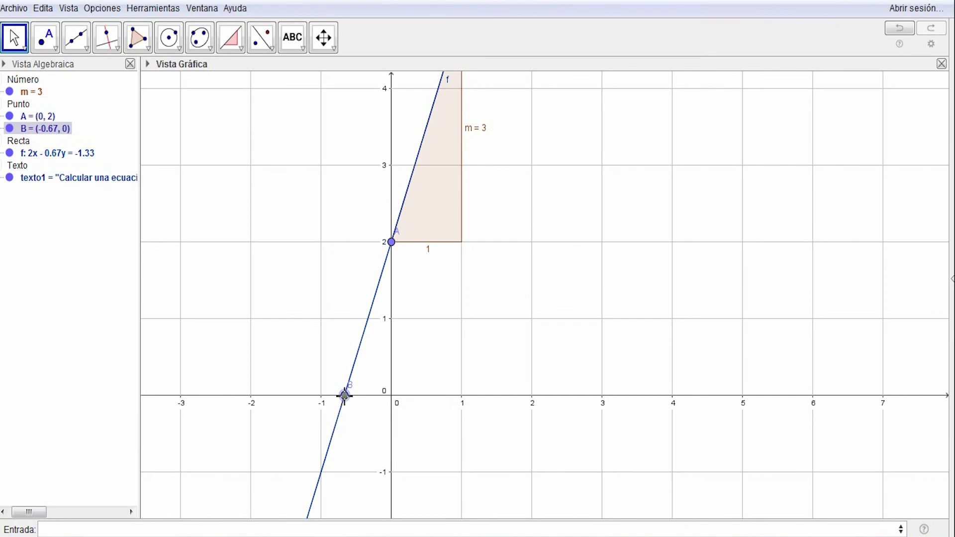
# Add the equation of the line with slope 3 as a text beside it in the graphics view.
pyautogui.scroll(-7, 470, 313)
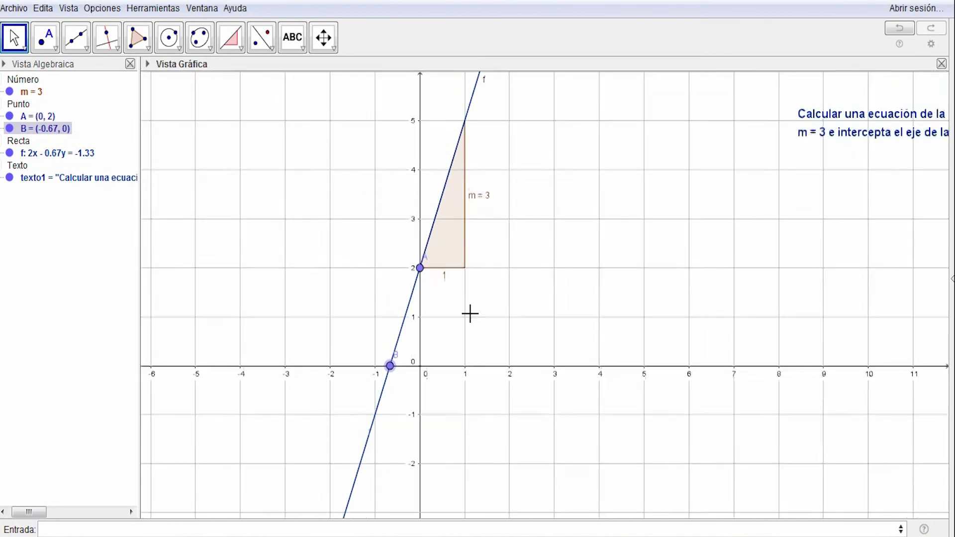
pyautogui.moveTo(350, 255); pyautogui.dragTo(241, 259)
pyautogui.moveTo(72, 158); pyautogui.dragTo(428, 299)
pyautogui.moveTo(430, 256); pyautogui.dragTo(439, 158)
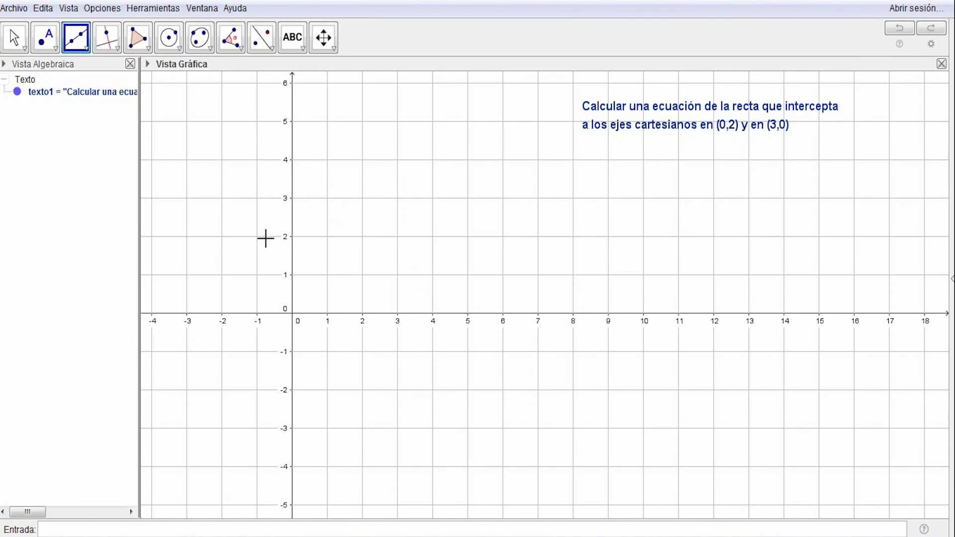
# For the axis-intercepts exercise, plot A at (0, 2) and B at (3, 0) and draw the line through them.
pyautogui.click(45, 39)
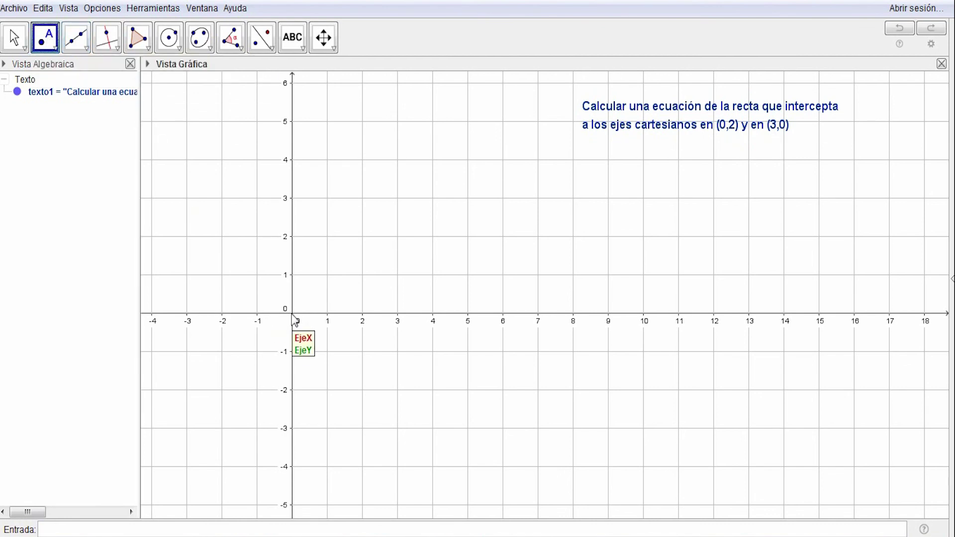
pyautogui.click(292, 237)
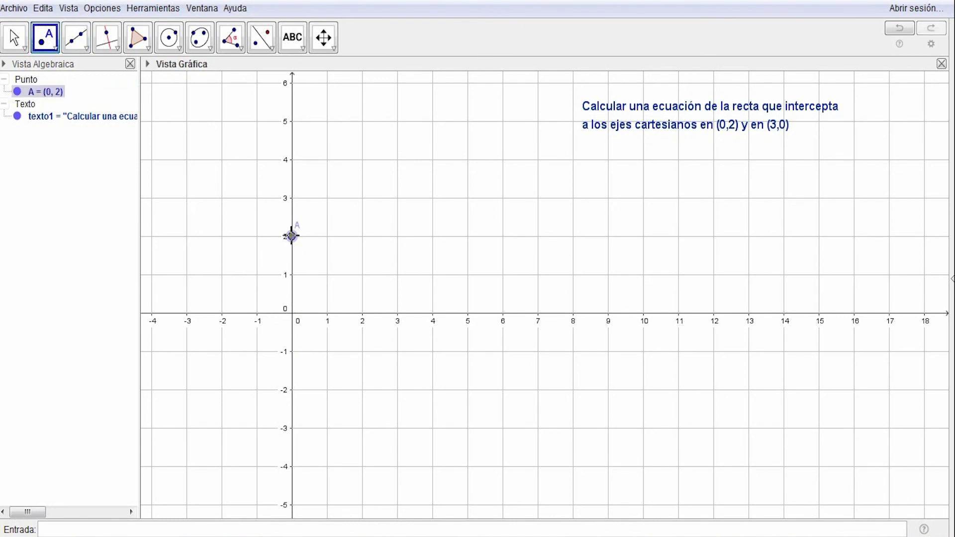
pyautogui.click(397, 313)
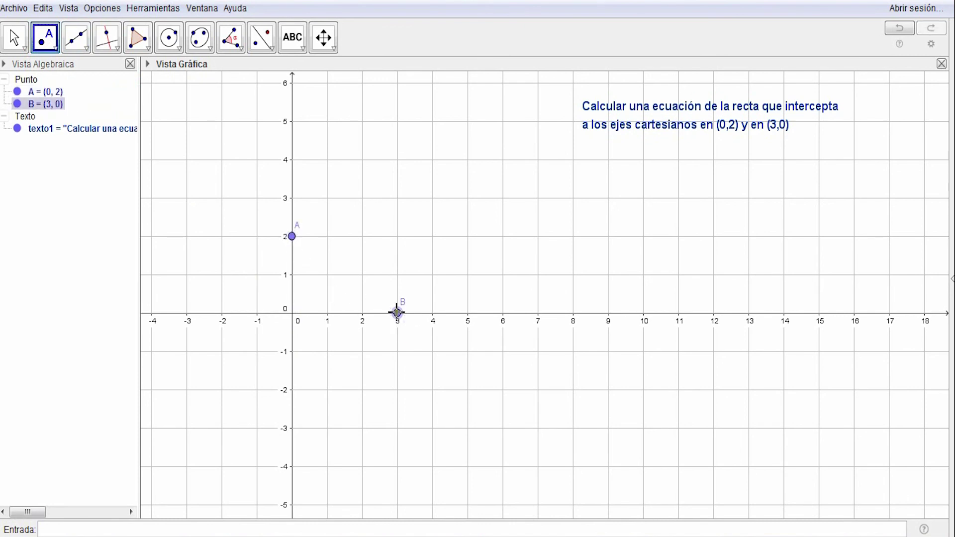
pyautogui.click(76, 37)
pyautogui.click(292, 237)
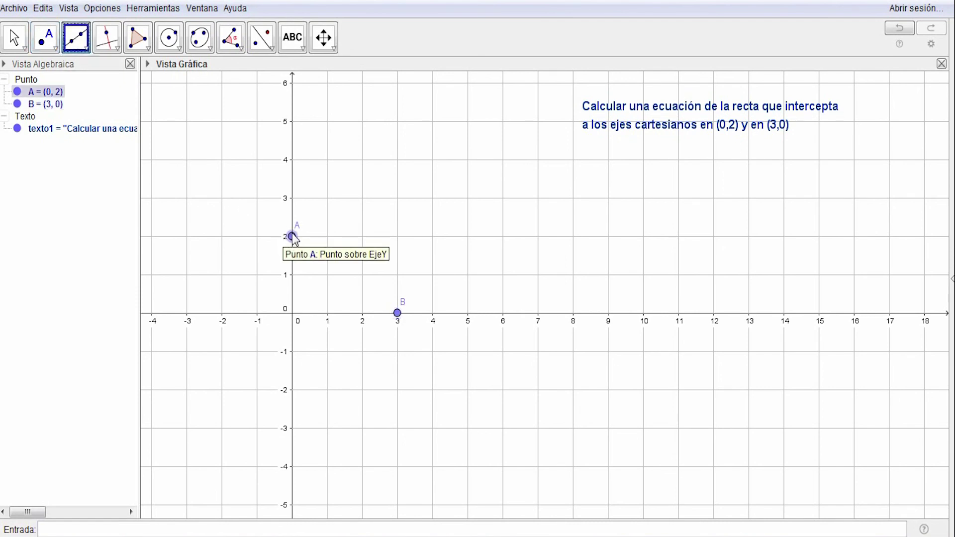
pyautogui.click(397, 313)
# Change the colour of the line through (0, 2) and (3, 0) to dark blue.
pyautogui.rightClick(465, 362)
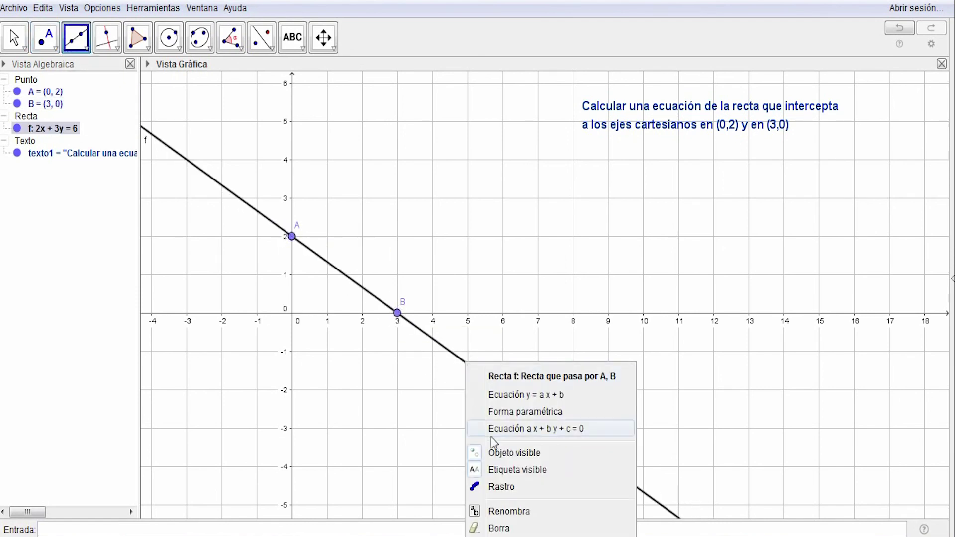
pyautogui.click(513, 536)
pyautogui.click(492, 148)
pyautogui.click(701, 57)
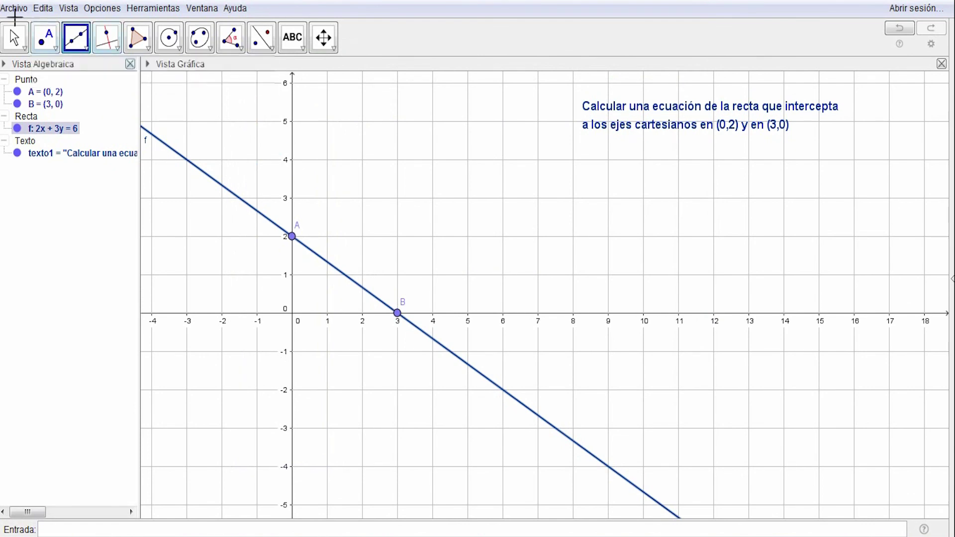
# Add the equation of the line through both intercepts as a text above it, near (2, 2).
pyautogui.click(15, 39)
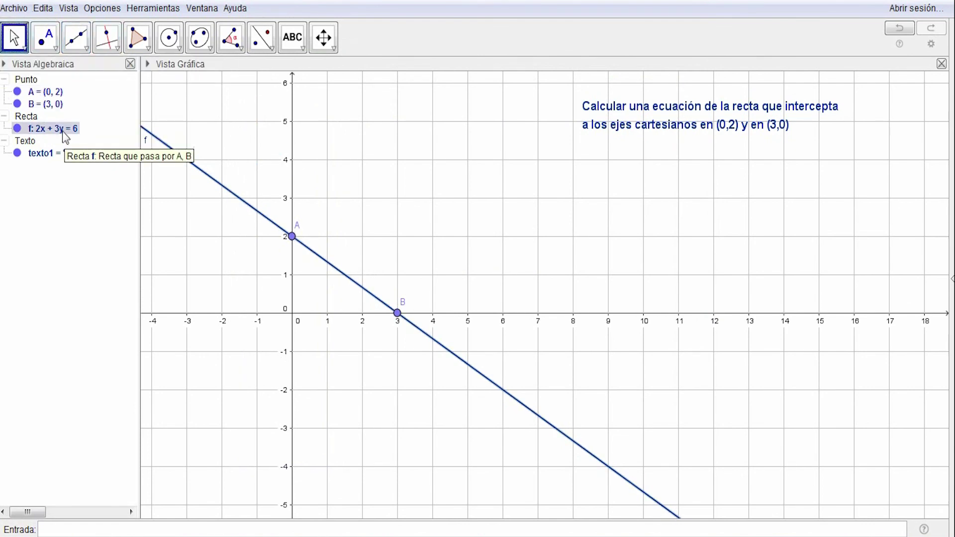
pyautogui.moveTo(146, 147); pyautogui.dragTo(364, 229)
pyautogui.moveTo(428, 222); pyautogui.dragTo(406, 245)
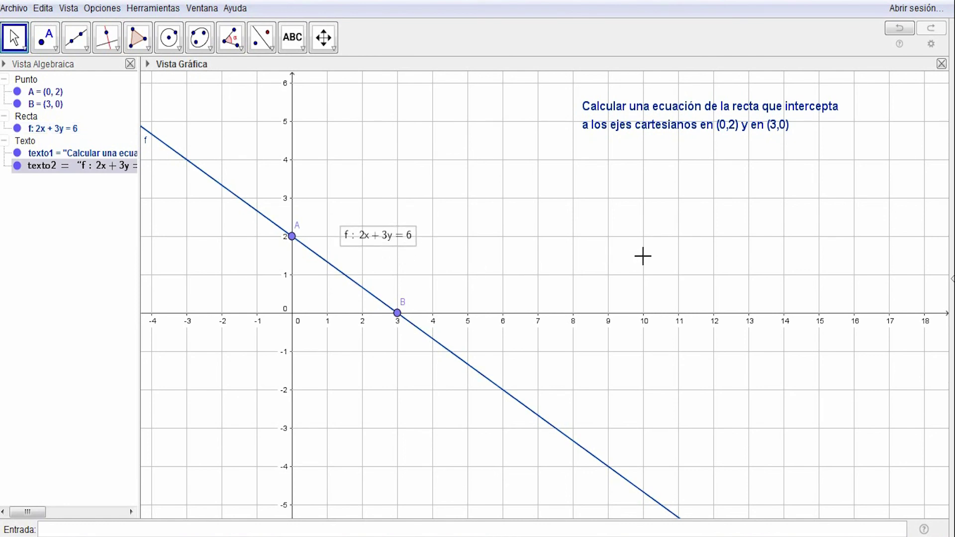
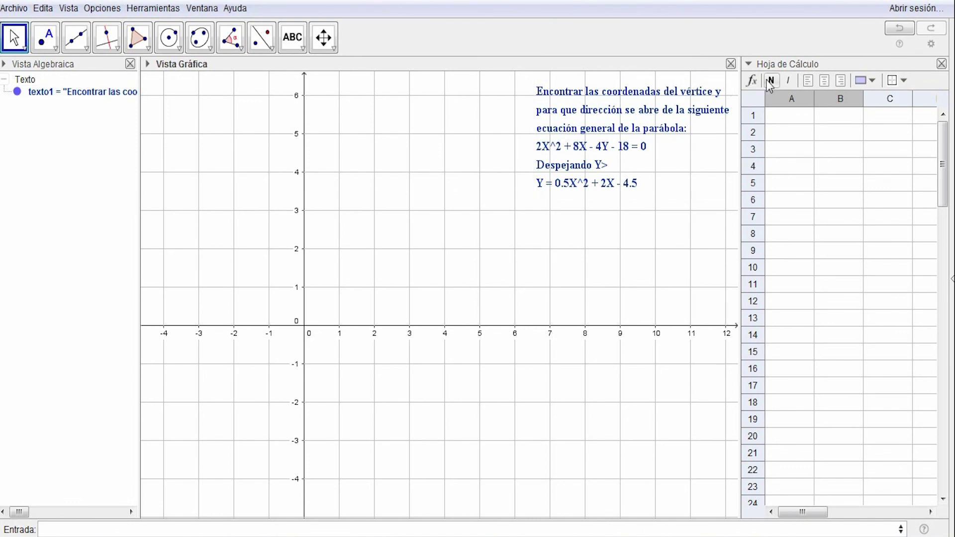
# For the parabola exercise, enter the x values -2, -1, 0, 1 and 2 in spreadsheet cells A1 to A5.
pyautogui.click(792, 118)
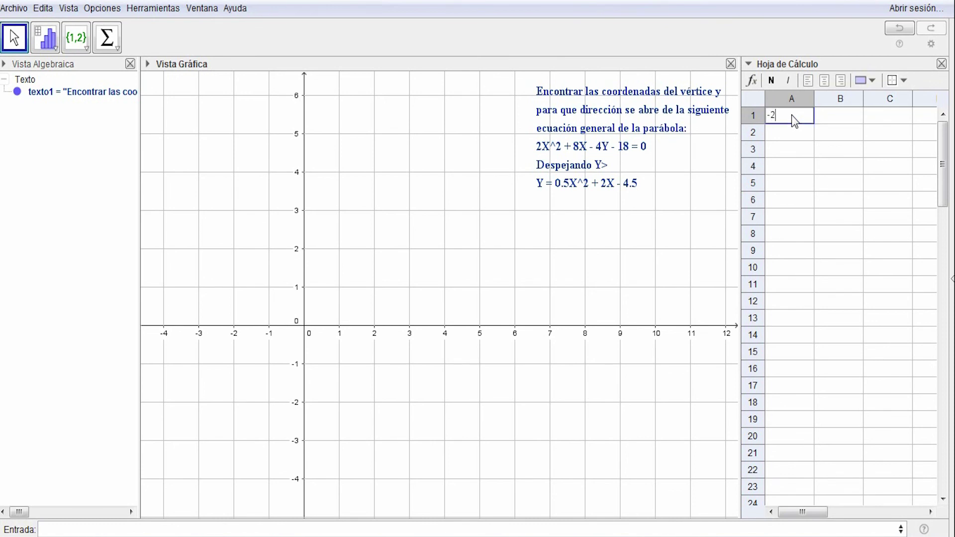
pyautogui.press('Return')
pyautogui.write('-1')
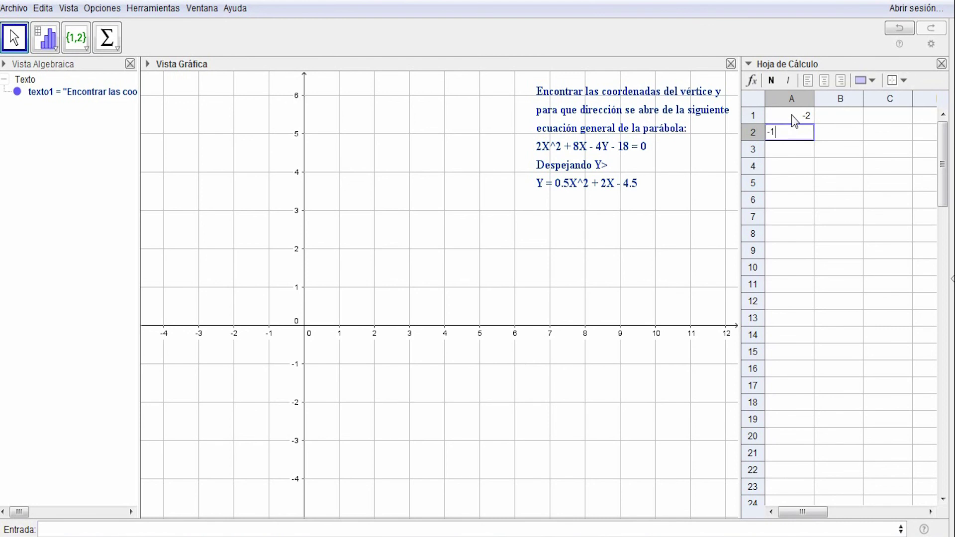
pyautogui.press('Return')
pyautogui.write('0')
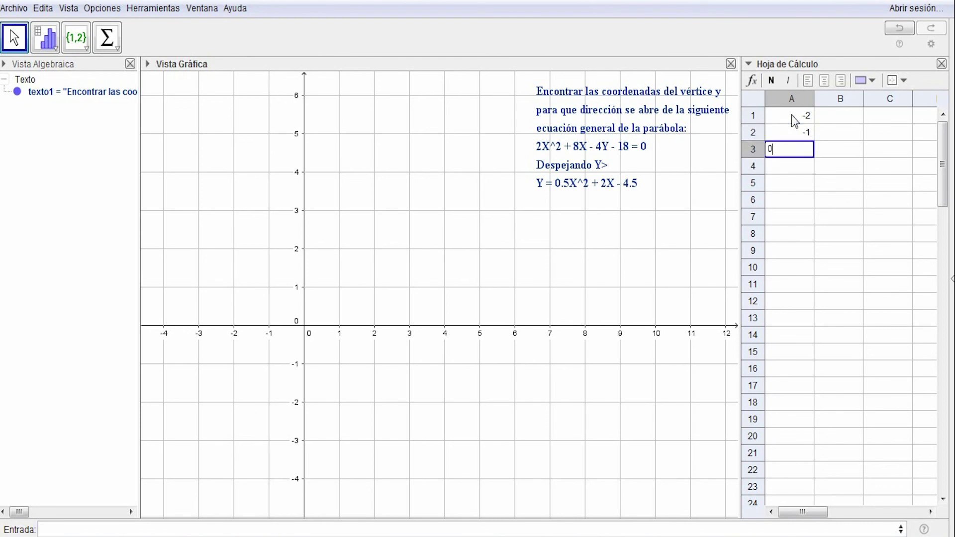
pyautogui.press('Return')
pyautogui.write('1')
pyautogui.press('Return')
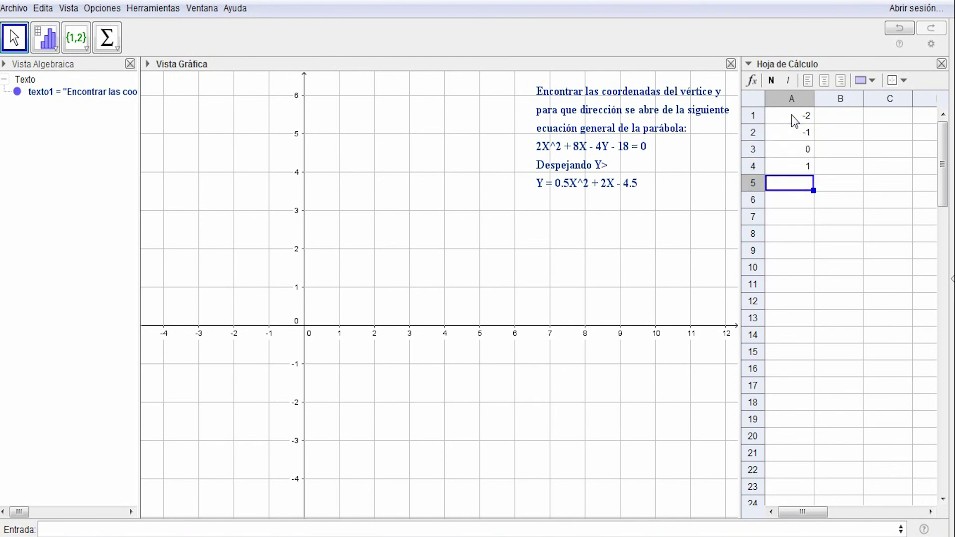
pyautogui.write('2')
pyautogui.press('Return')
# Enter the parabola formula +0.5*a1^2+2*a1-4.5 in cell B1.
pyautogui.press('Right')
pyautogui.press('Up')
pyautogui.press('Up')
pyautogui.press('Up')
pyautogui.press('Up')
pyautogui.press('Up')
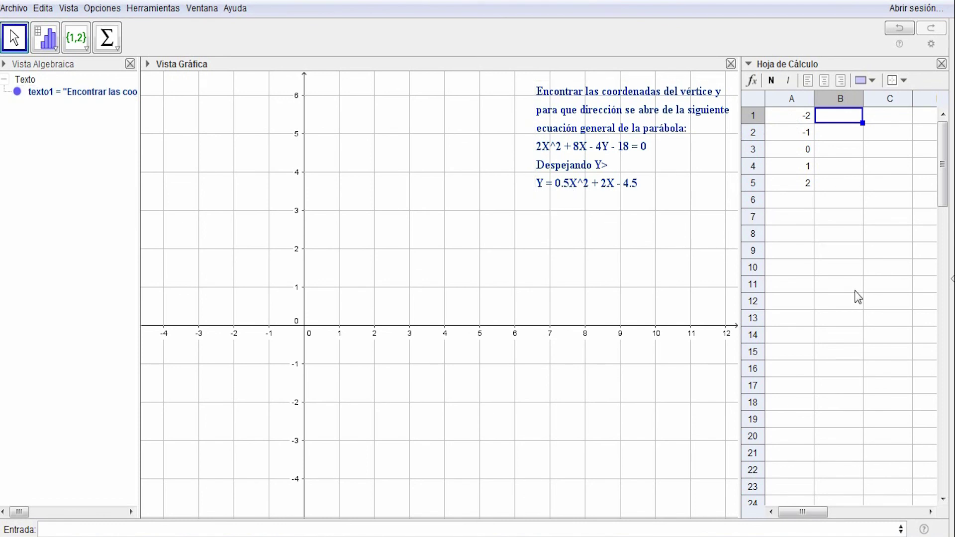
pyautogui.write('0')
pyautogui.press('BackSpace')
pyautogui.write('+0')
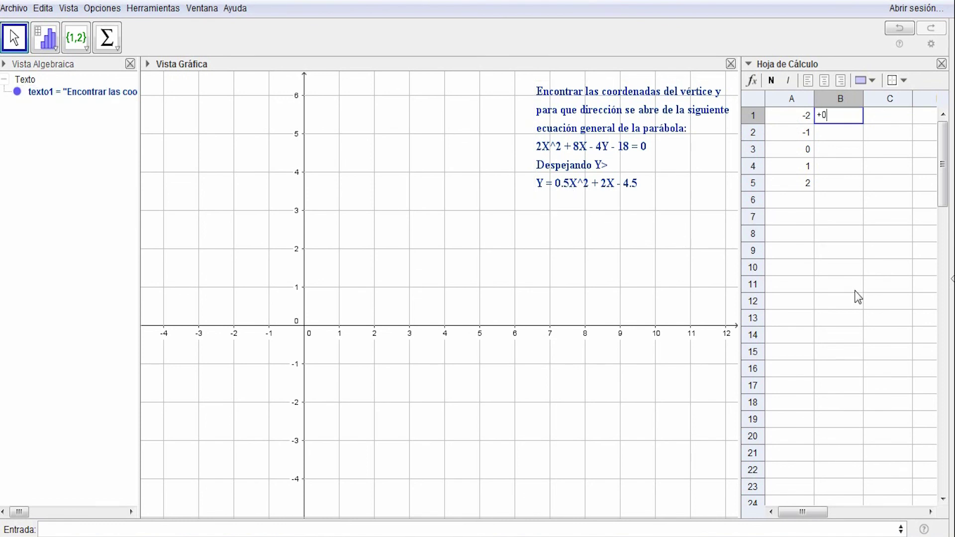
pyautogui.write('.5')
pyautogui.write('*')
pyautogui.write('a')
pyautogui.write('1')
pyautogui.write('^2')
pyautogui.write('+')
pyautogui.write('2')
pyautogui.write('*')
pyautogui.write('a1')
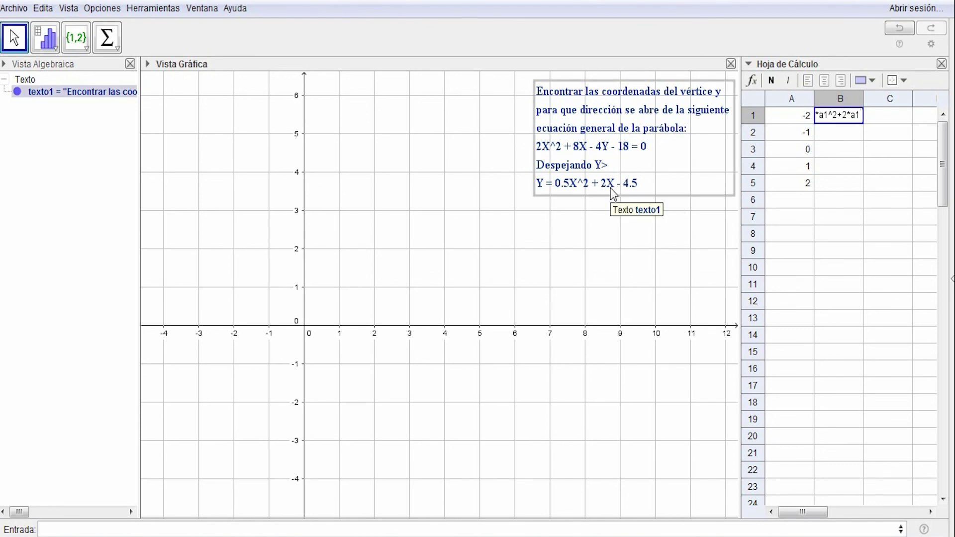
pyautogui.write('-')
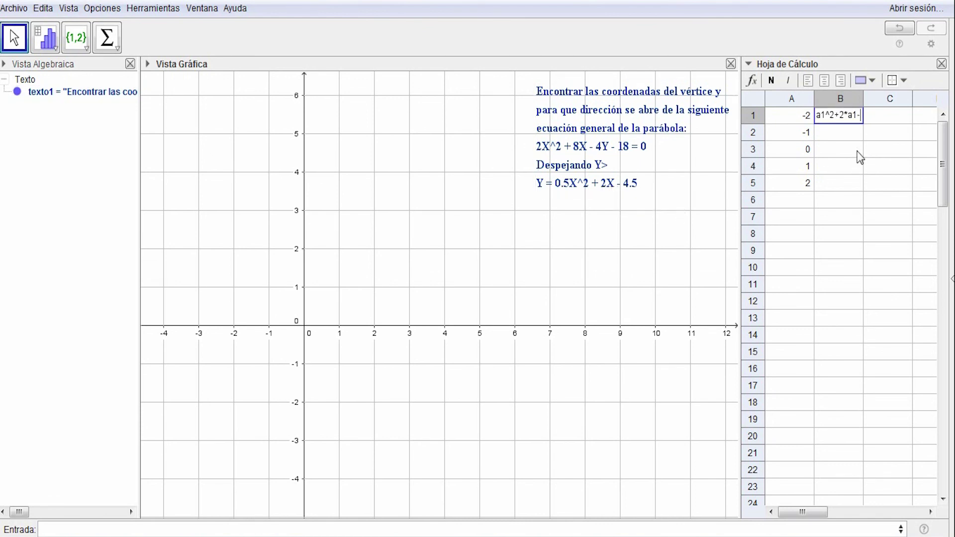
pyautogui.write('4.5')
pyautogui.press('Return')
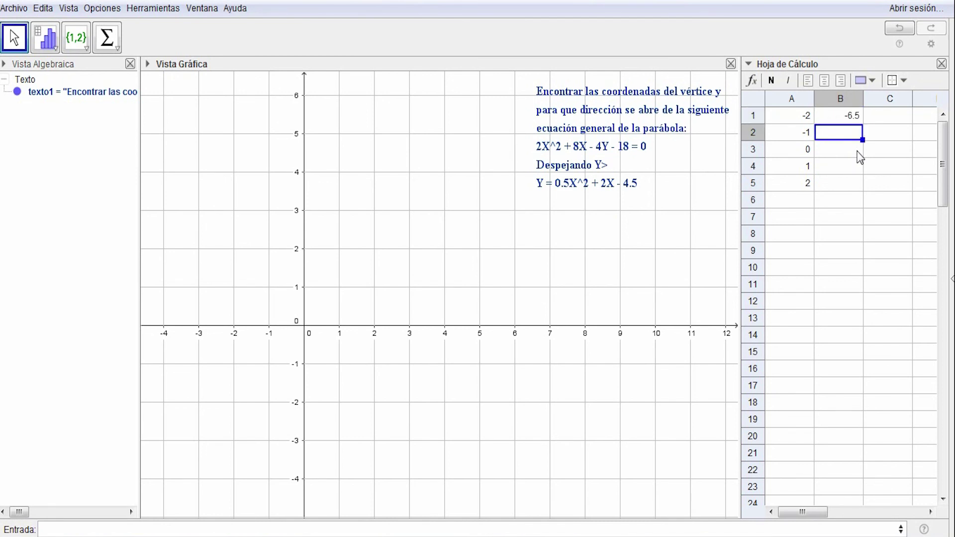
# Fill the formula in B1 down to B5 and select cell C1.
pyautogui.click(859, 117)
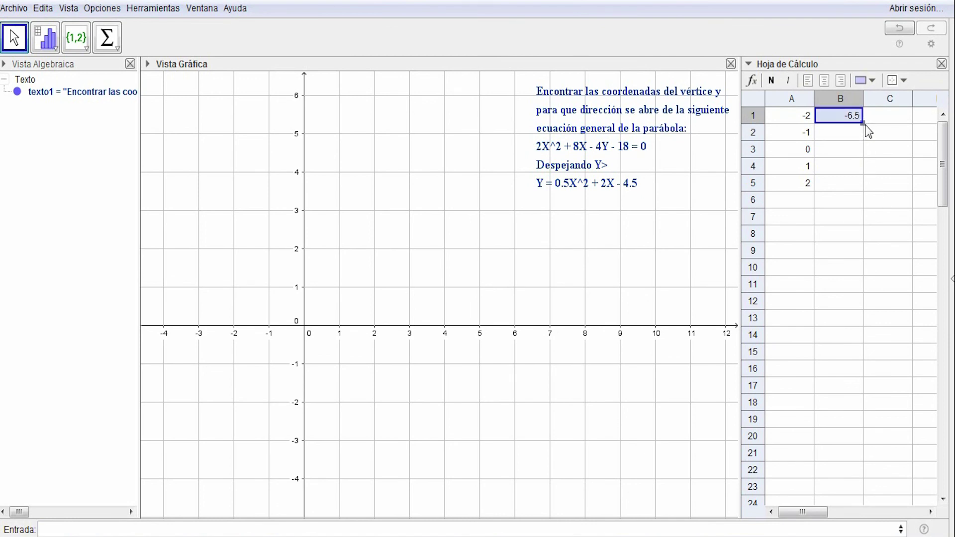
pyautogui.moveTo(862, 124); pyautogui.dragTo(858, 185)
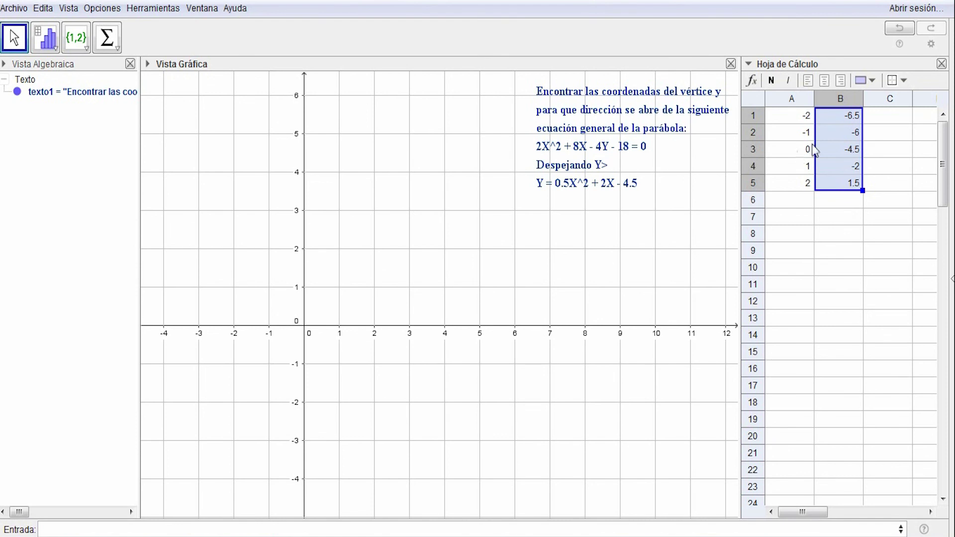
pyautogui.click(881, 114)
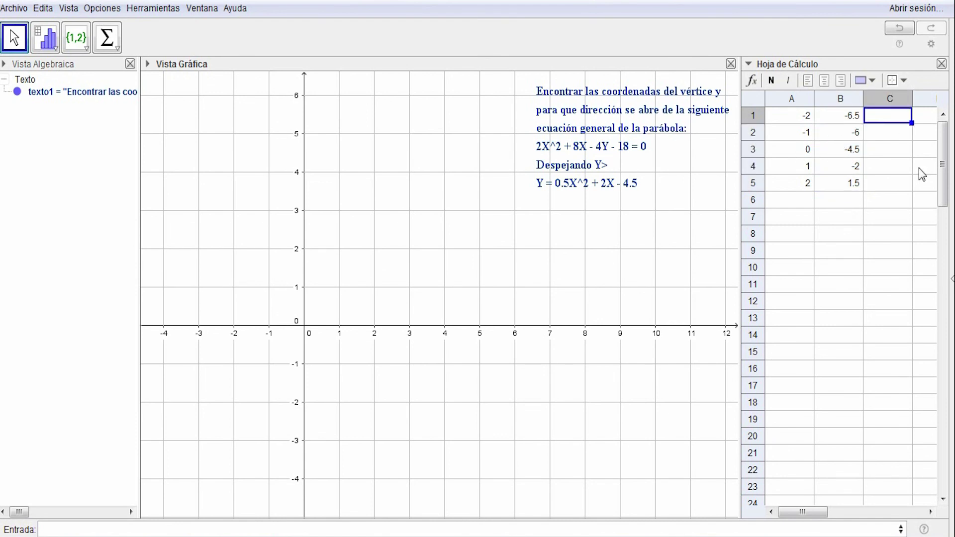
# Enter the point formula (A1, B1) in cell C1 and reopen the cell to check and reconfirm it.
pyautogui.write('(a1,')
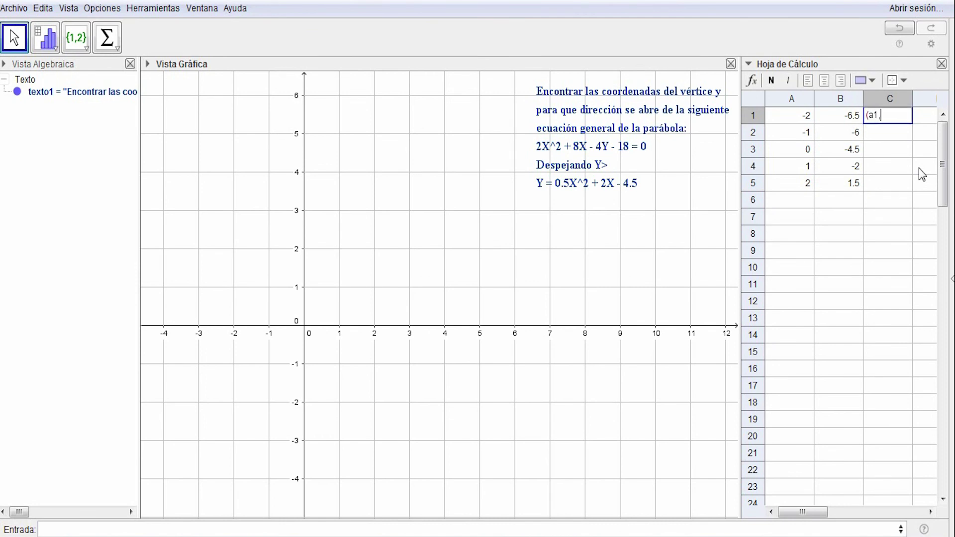
pyautogui.write('a2')
pyautogui.write(')')
pyautogui.press('Return')
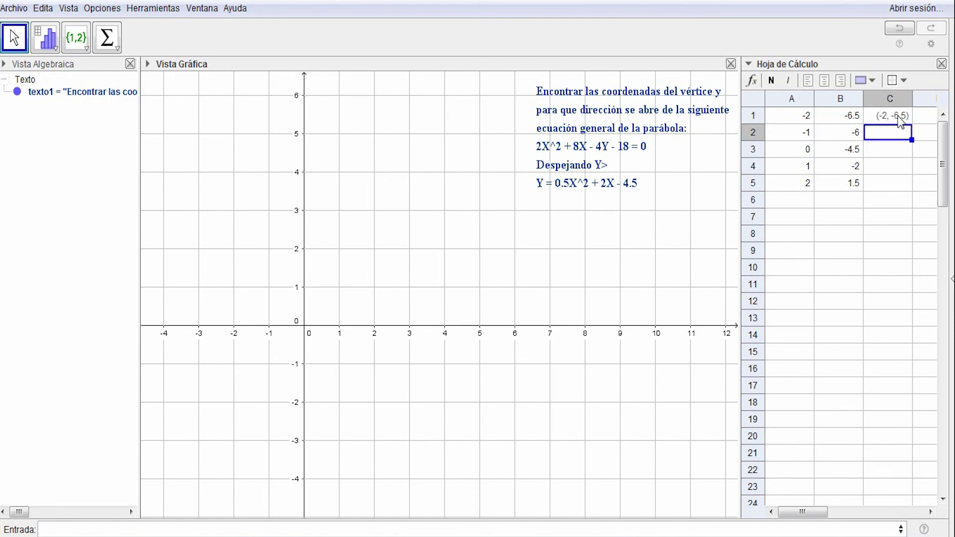
pyautogui.click(899, 118)
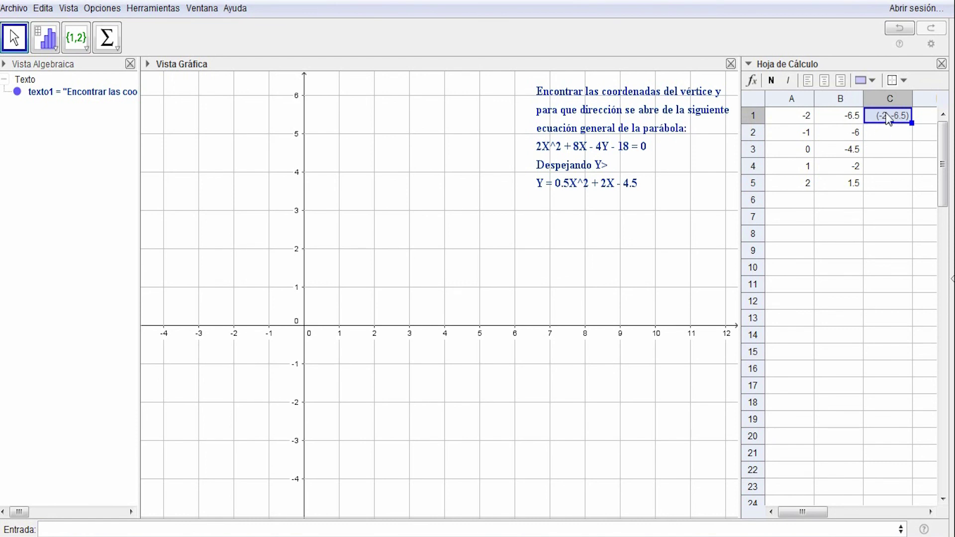
pyautogui.doubleClick(889, 120)
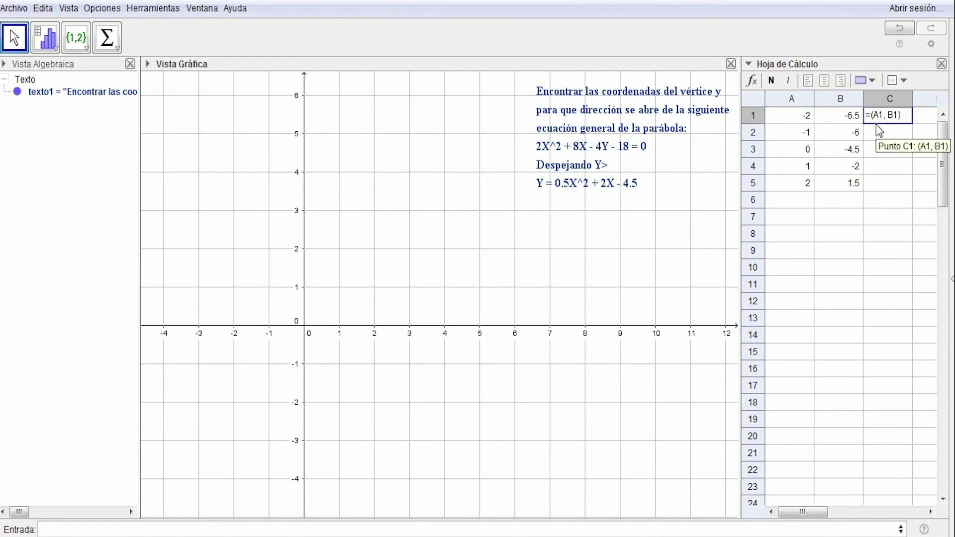
pyautogui.write('+')
pyautogui.press('Return')
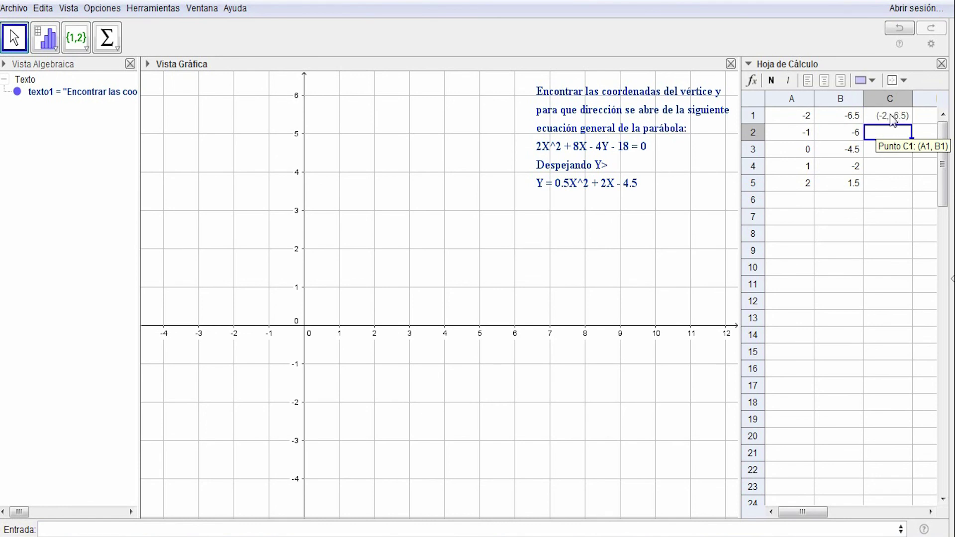
# Fill the point formula in C1 down to C5 to plot the five parabola points.
pyautogui.click(897, 114)
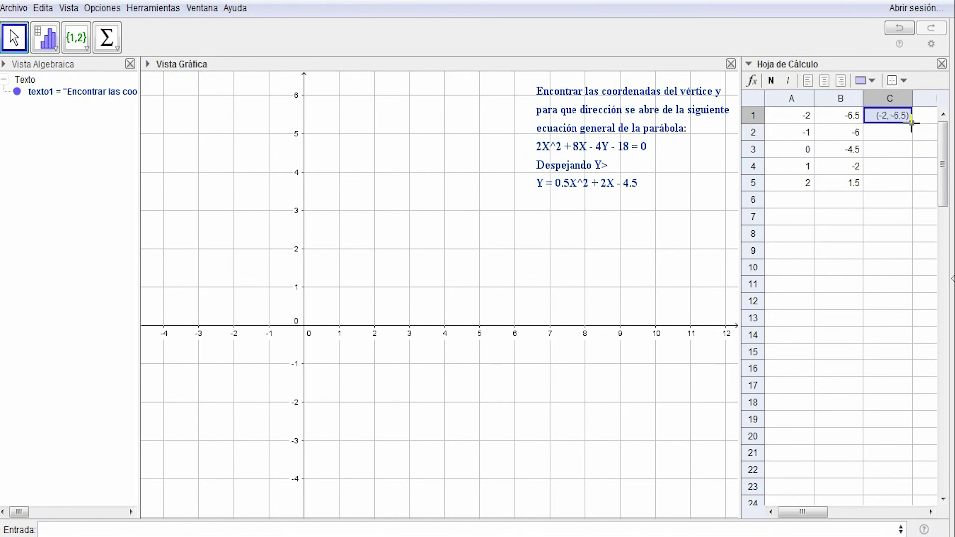
pyautogui.moveTo(910, 123); pyautogui.dragTo(900, 184)
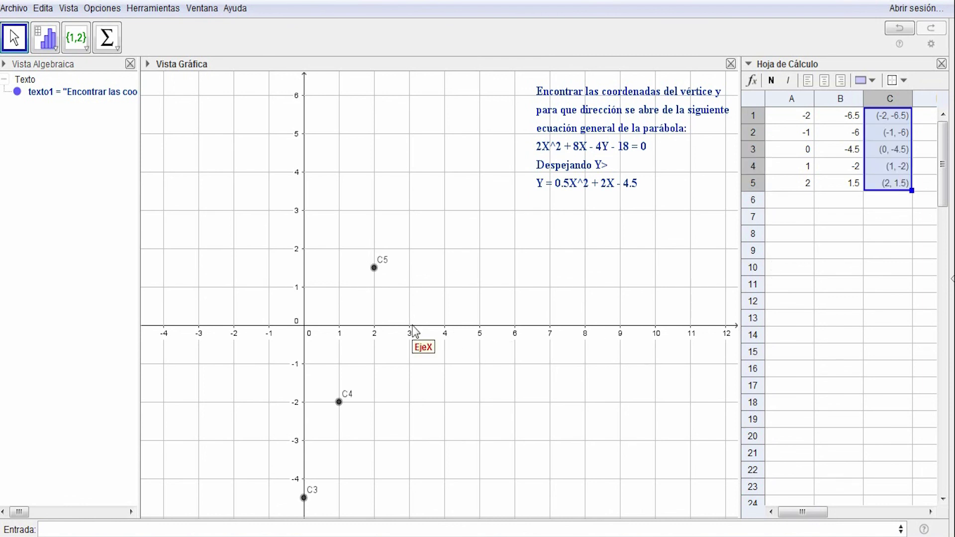
pyautogui.scroll(-5, 415, 308)
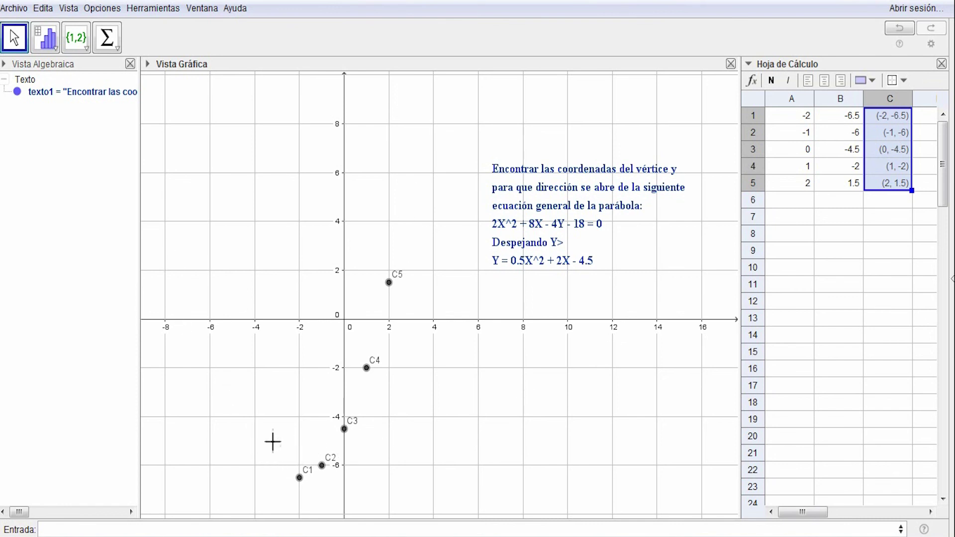
# Graph the parabola by entering the function f(x)=0.5x^2+2x-4.5.
pyautogui.click(73, 528)
pyautogui.write('f(x)')
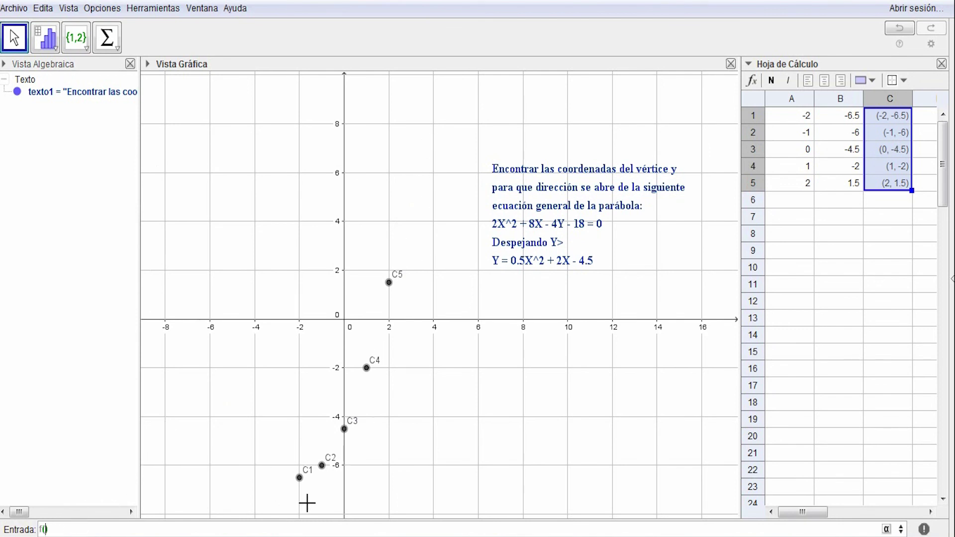
pyautogui.write('=0.5')
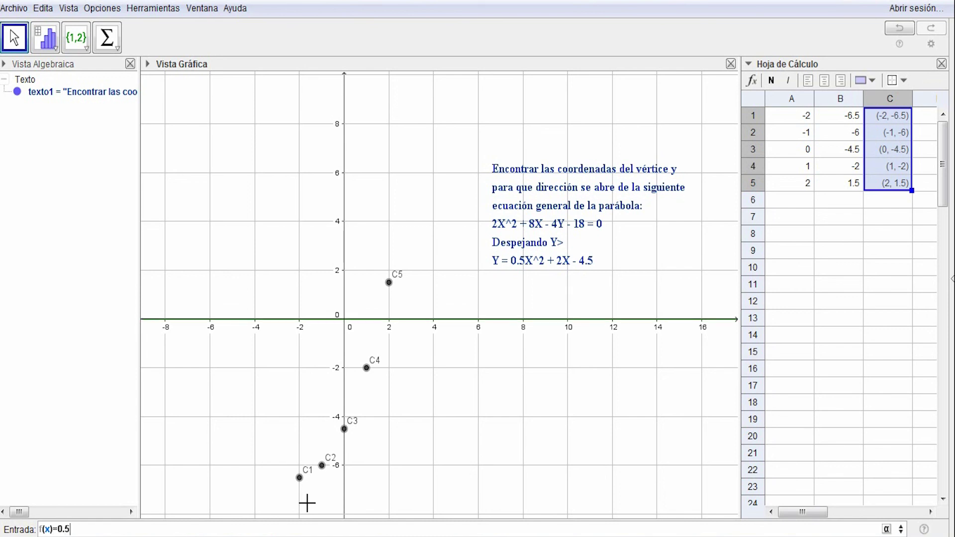
pyautogui.write('x^2')
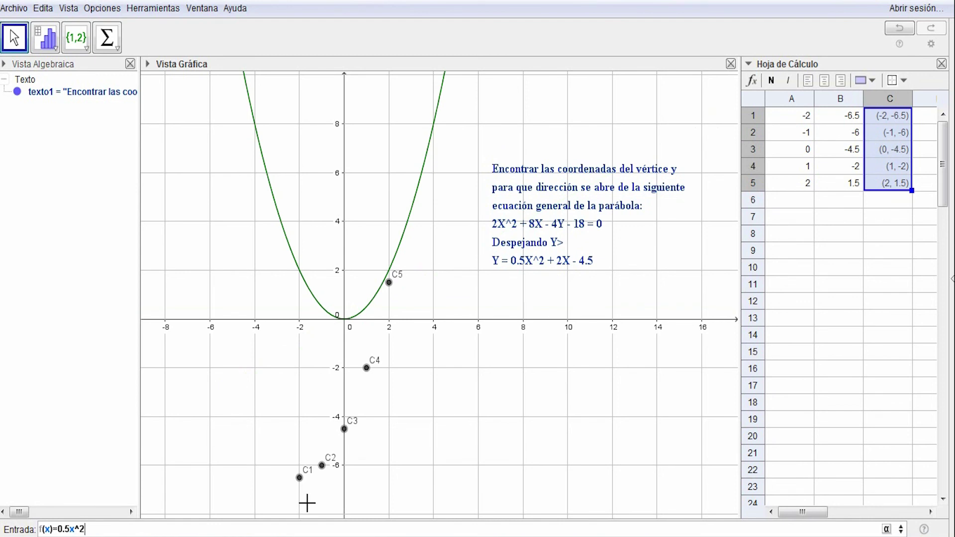
pyautogui.write('+2x')
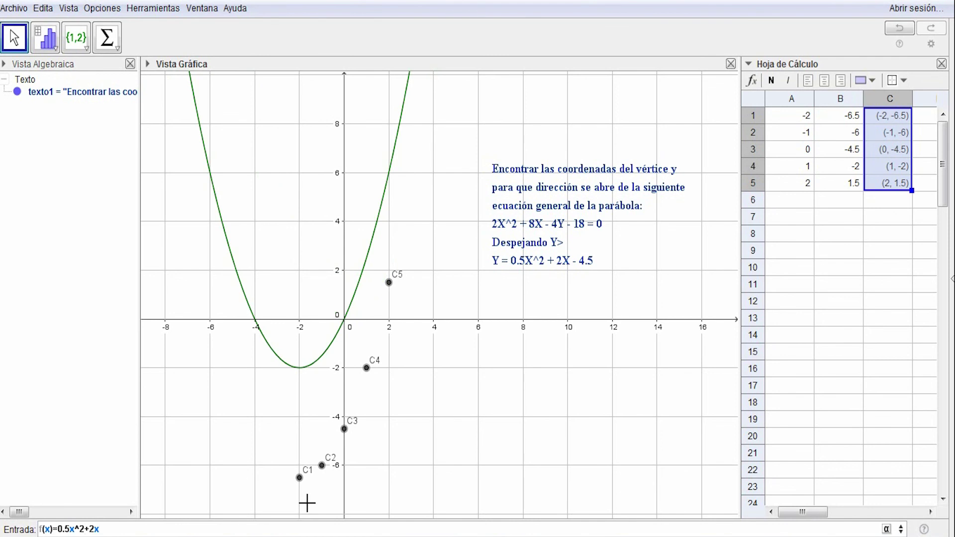
pyautogui.write('-4')
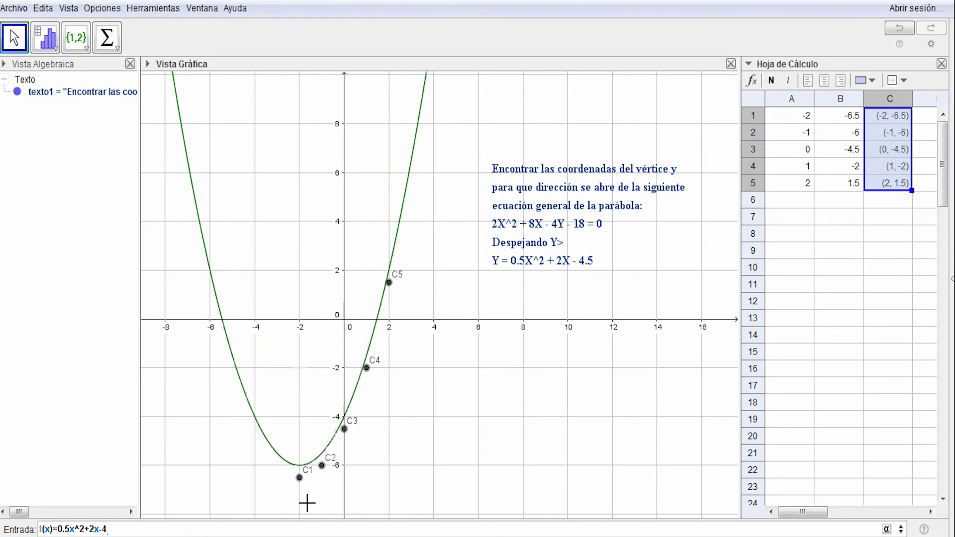
pyautogui.write('.5')
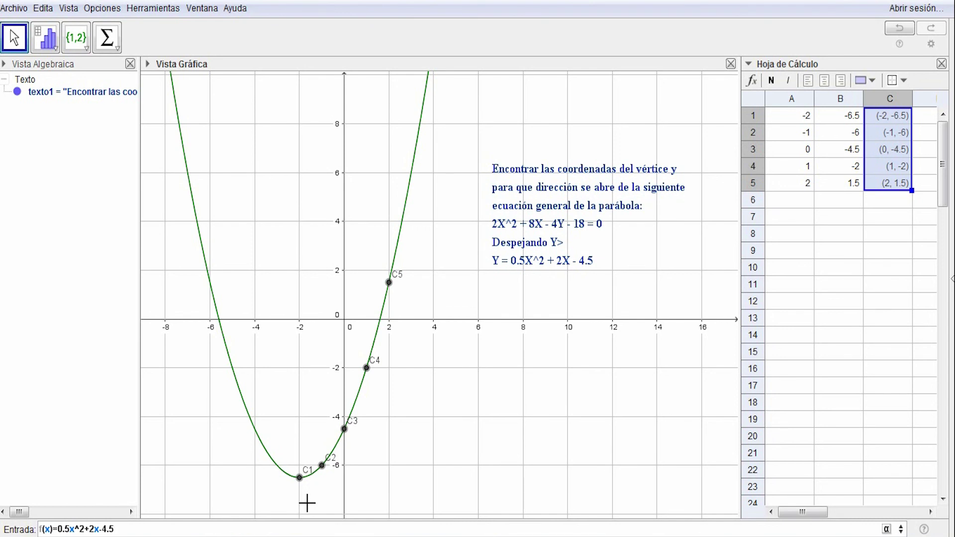
pyautogui.press('Return')
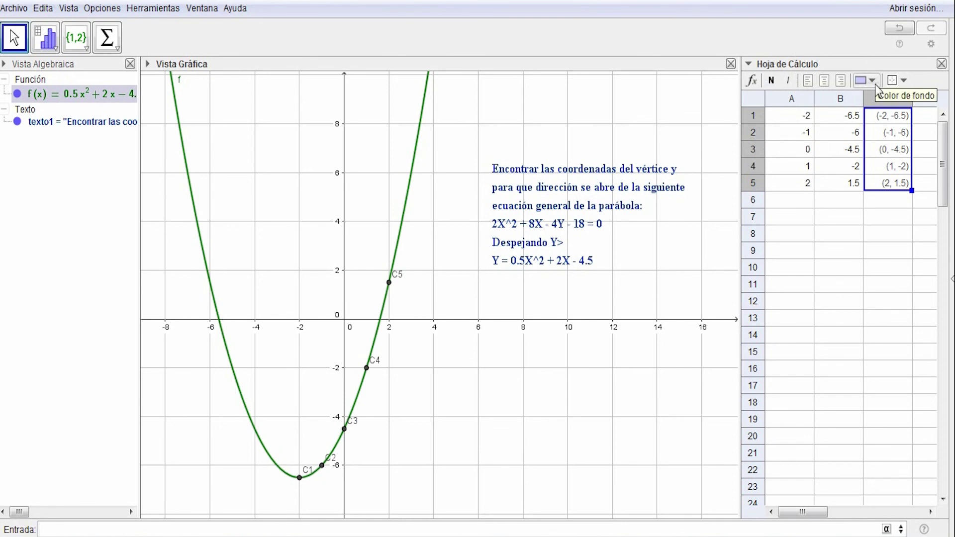
# Enter the x values -3, -4, -5 and -6 in cells A6 to A9 and extend columns B and C down to row 9.
pyautogui.doubleClick(805, 200)
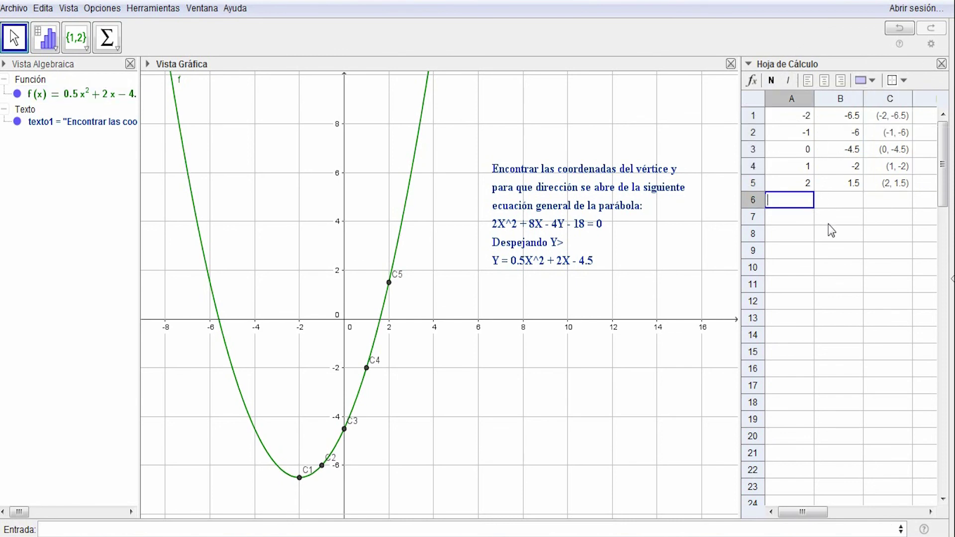
pyautogui.write('-3')
pyautogui.press('Return')
pyautogui.write('-4')
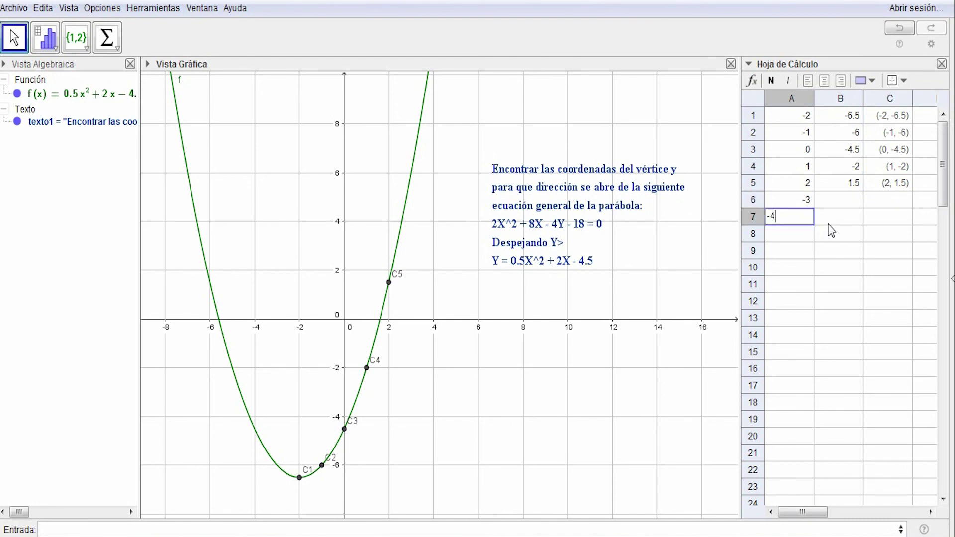
pyautogui.press('Return')
pyautogui.write('-')
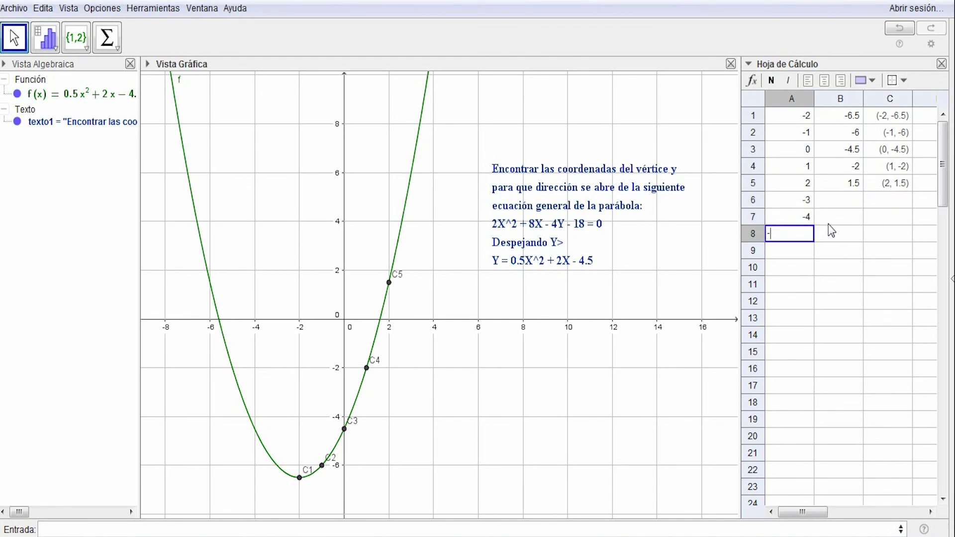
pyautogui.write('5')
pyautogui.press('Return')
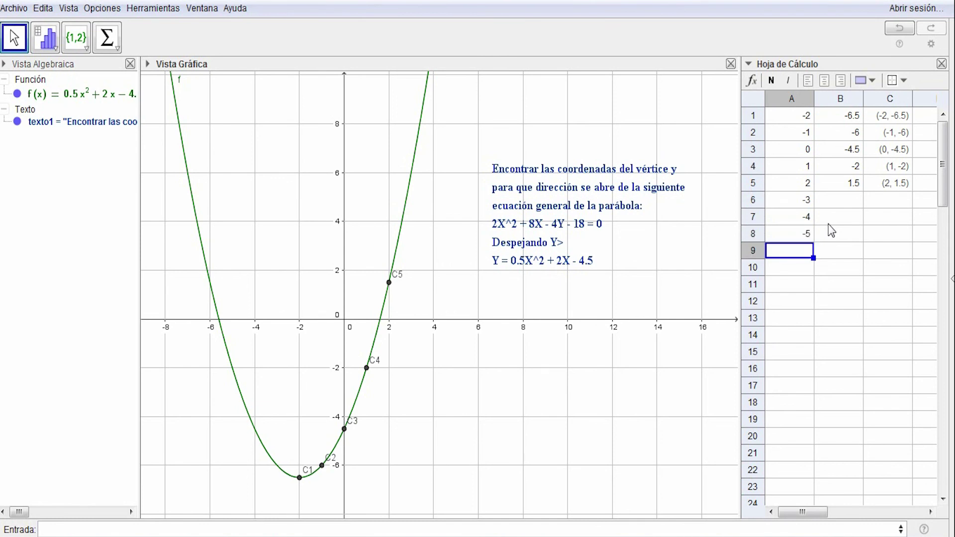
pyautogui.write('-6')
pyautogui.press('Return')
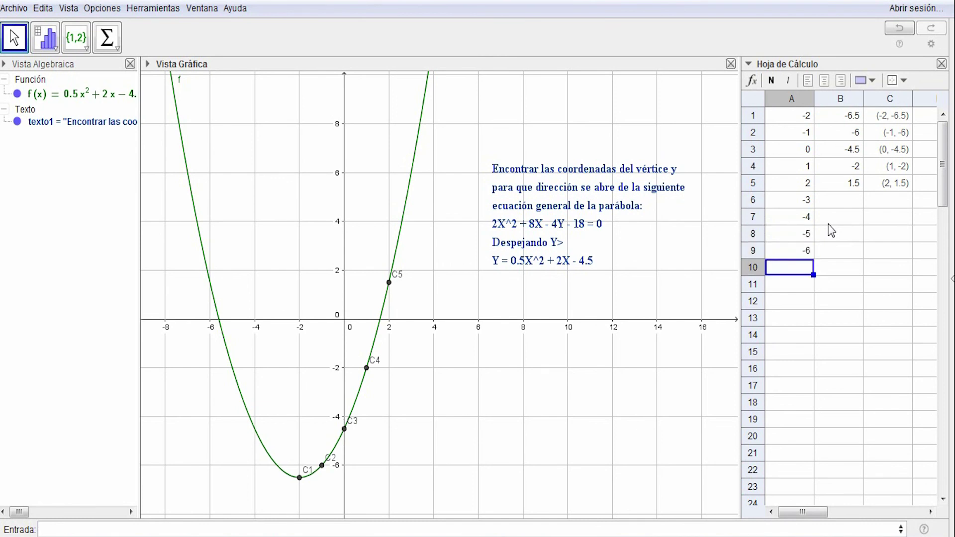
pyautogui.moveTo(845, 185); pyautogui.dragTo(908, 247)
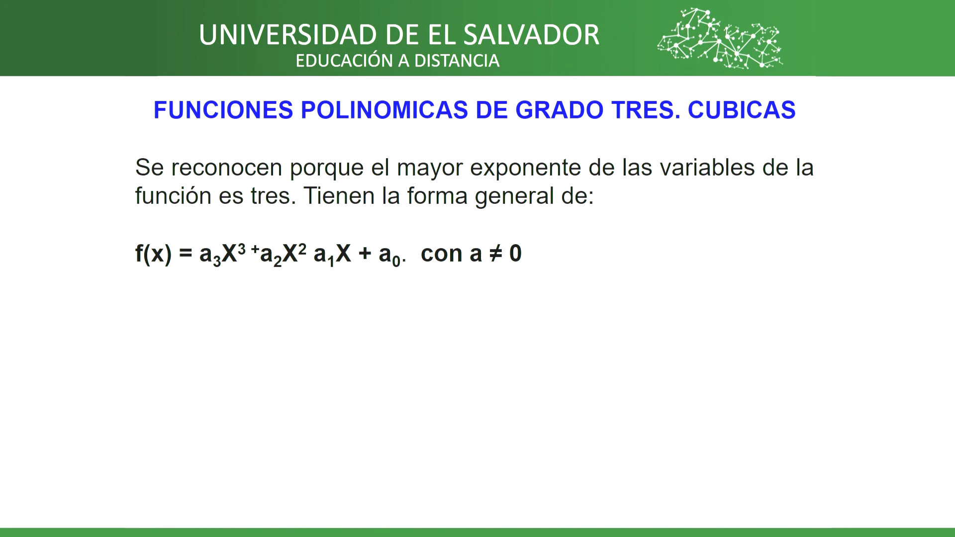
pyautogui.press('Right')
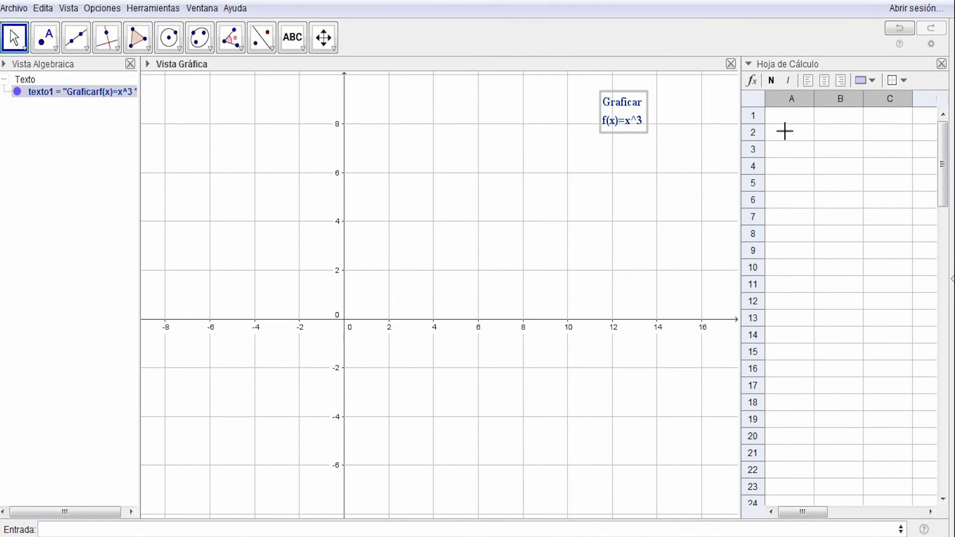
# For the cubic function exercise, enter the x values -3, -2, -1, 0, 1, 2 and 3 in cells A1 to A7.
pyautogui.click(794, 118)
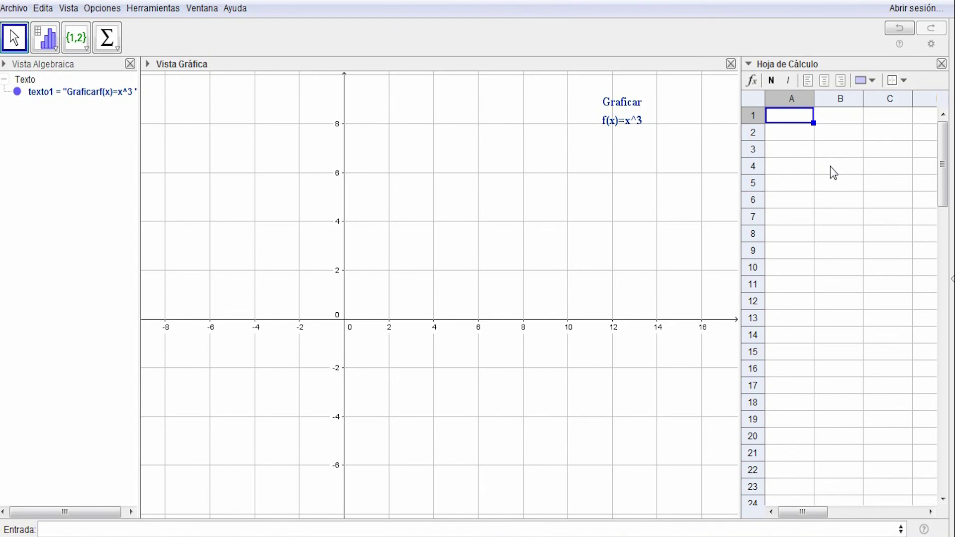
pyautogui.write('-3')
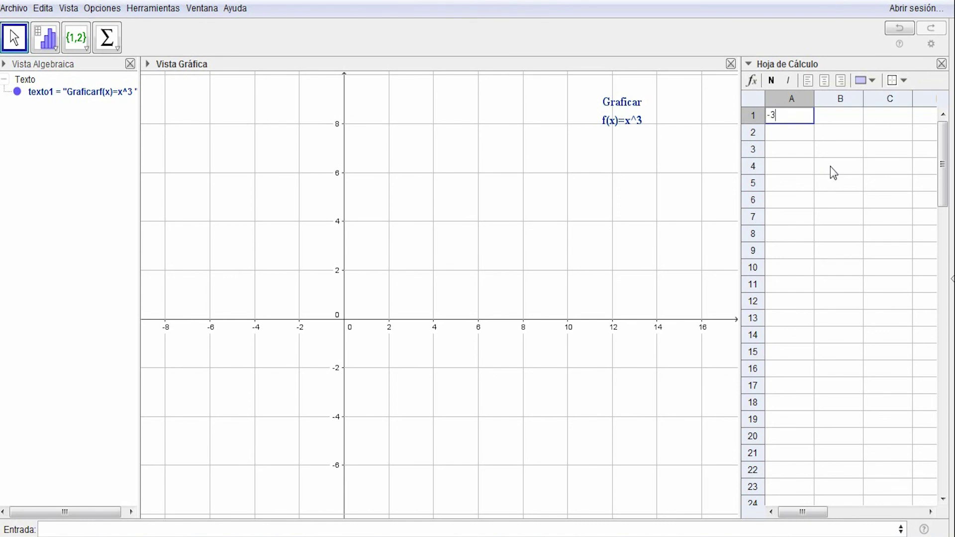
pyautogui.press('Return')
pyautogui.write('-2')
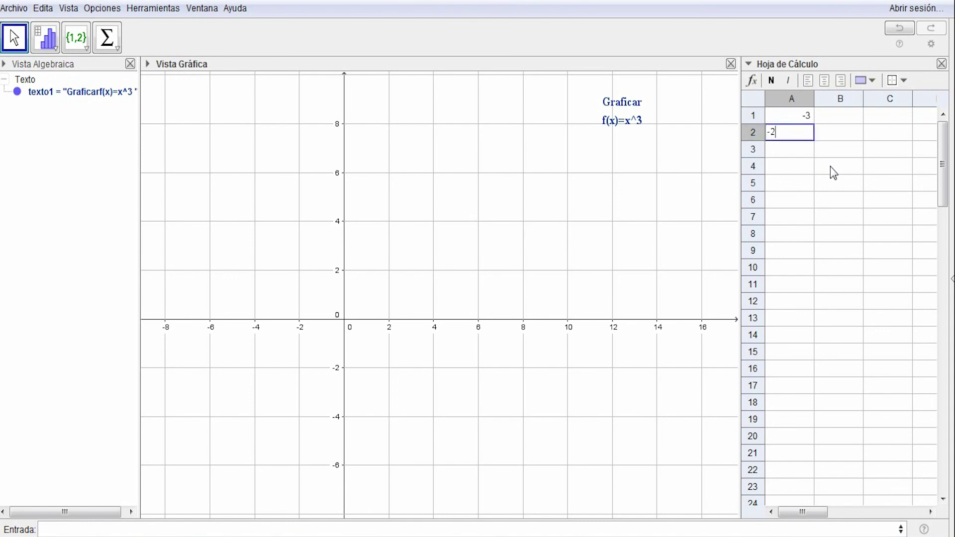
pyautogui.press('Return')
pyautogui.write('-1')
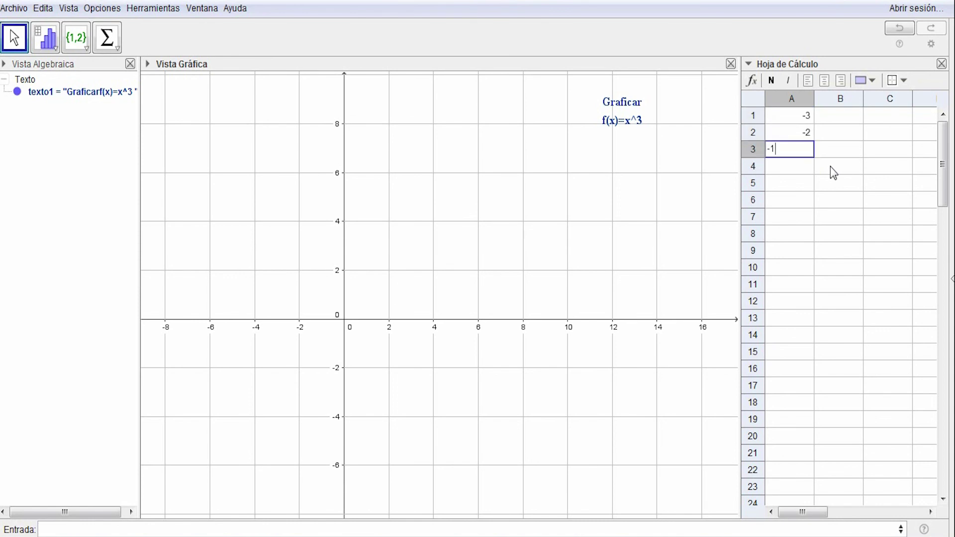
pyautogui.press('Return')
pyautogui.write('0')
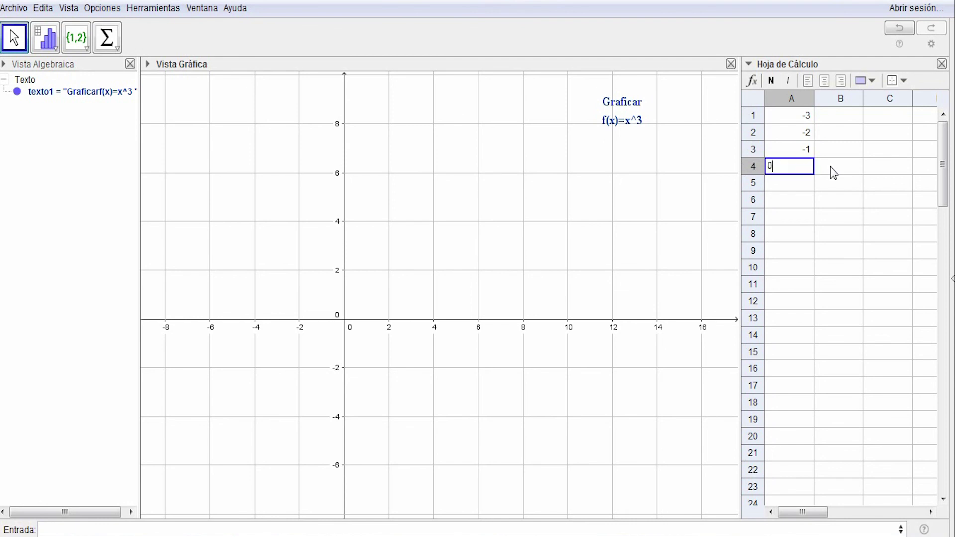
pyautogui.press('Return')
pyautogui.write('1')
pyautogui.press('Return')
pyautogui.write('2')
pyautogui.press('Return')
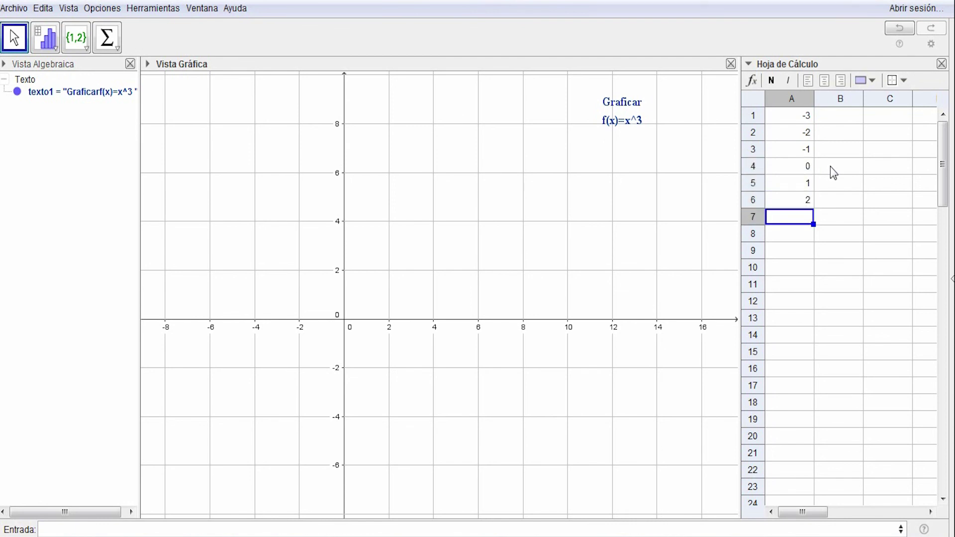
pyautogui.write('3')
pyautogui.press('Tab')
# Enter the cubic formula +a1^3 in cell B1 and fill it down to B7.
pyautogui.press('Up')
pyautogui.press('Up')
pyautogui.press('Up')
pyautogui.press('Up')
pyautogui.press('Up')
pyautogui.press('Up')
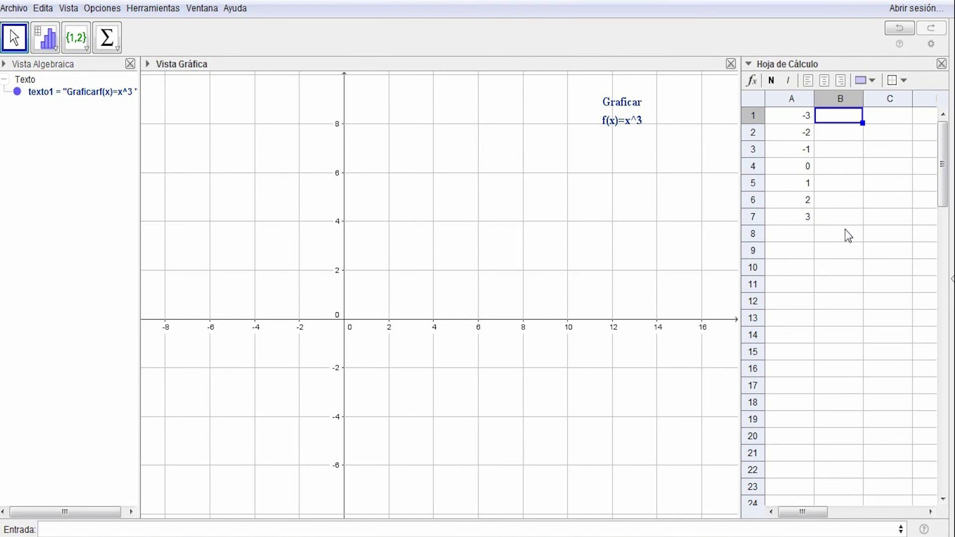
pyautogui.write('+a1')
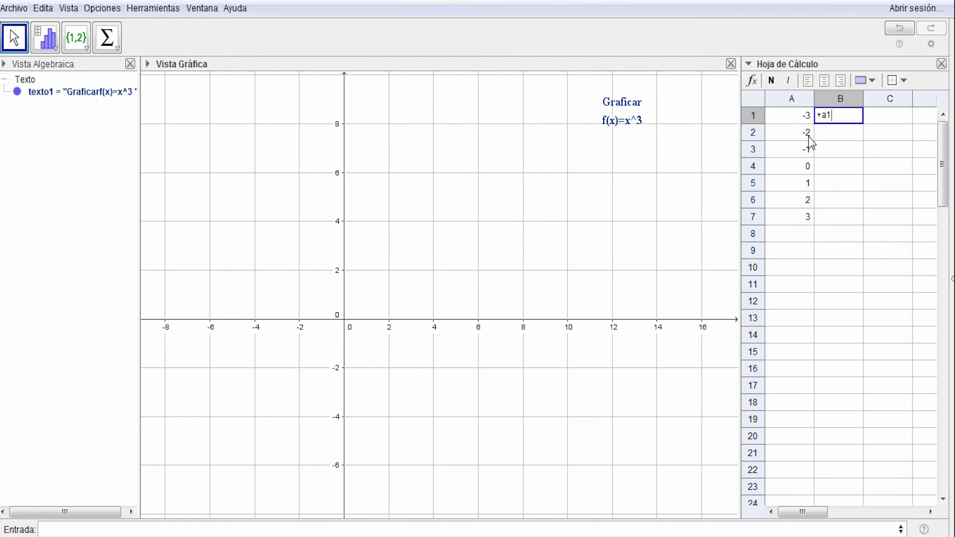
pyautogui.write('^3')
pyautogui.press('Return')
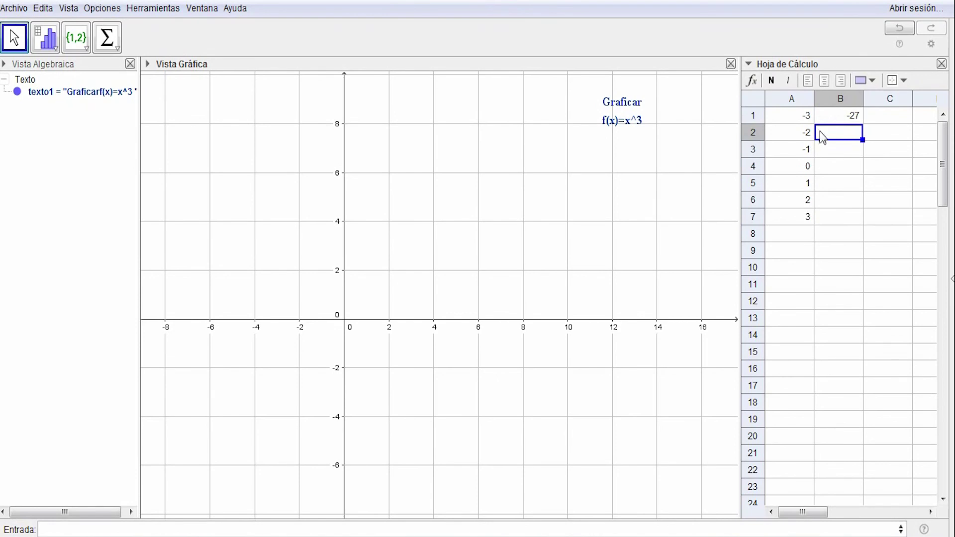
pyautogui.click(838, 119)
pyautogui.moveTo(862, 123); pyautogui.dragTo(861, 222)
# Enter the point formula +(a1,b1) in cell C1 and fill it down to C7 to plot the cubic's points.
pyautogui.click(894, 118)
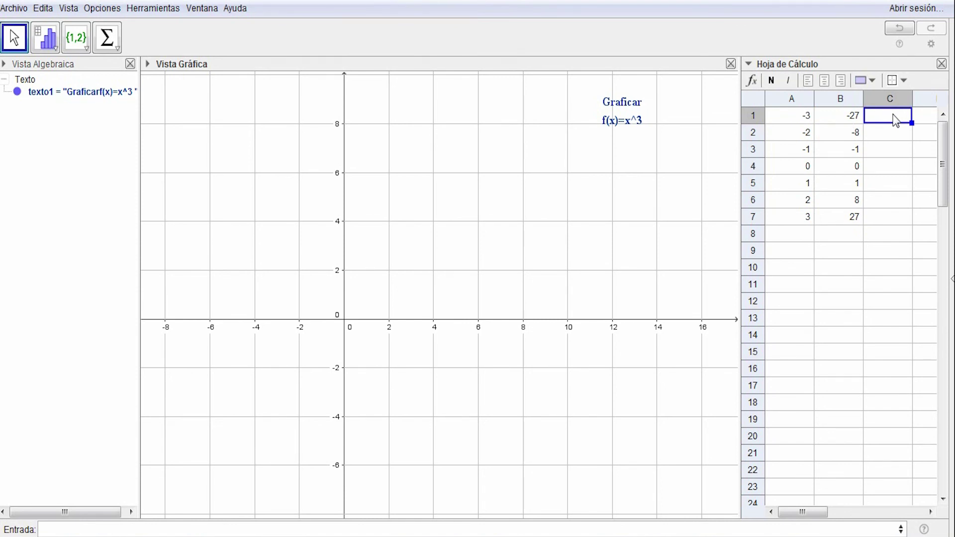
pyautogui.write('+(a1,b1')
pyautogui.press('Return')
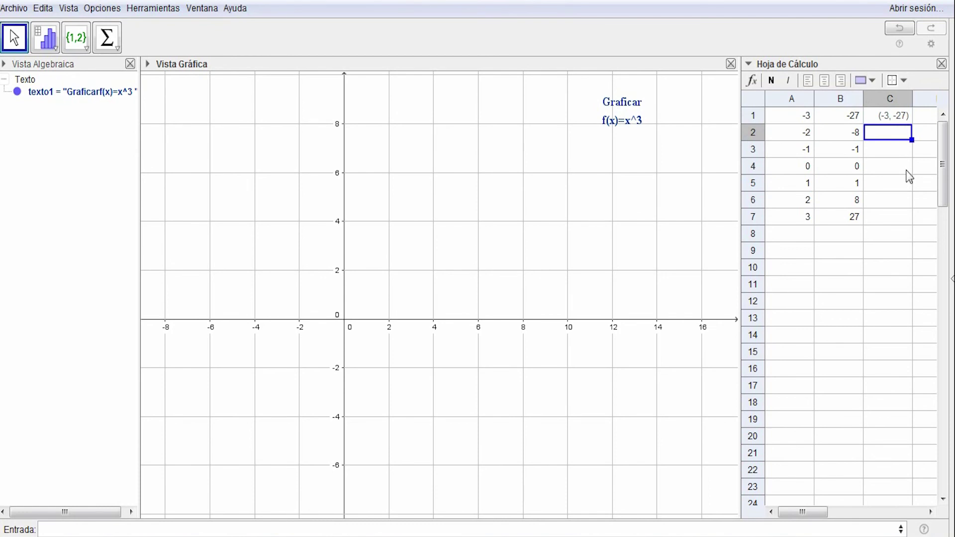
pyautogui.click(898, 119)
pyautogui.moveTo(911, 124); pyautogui.dragTo(901, 215)
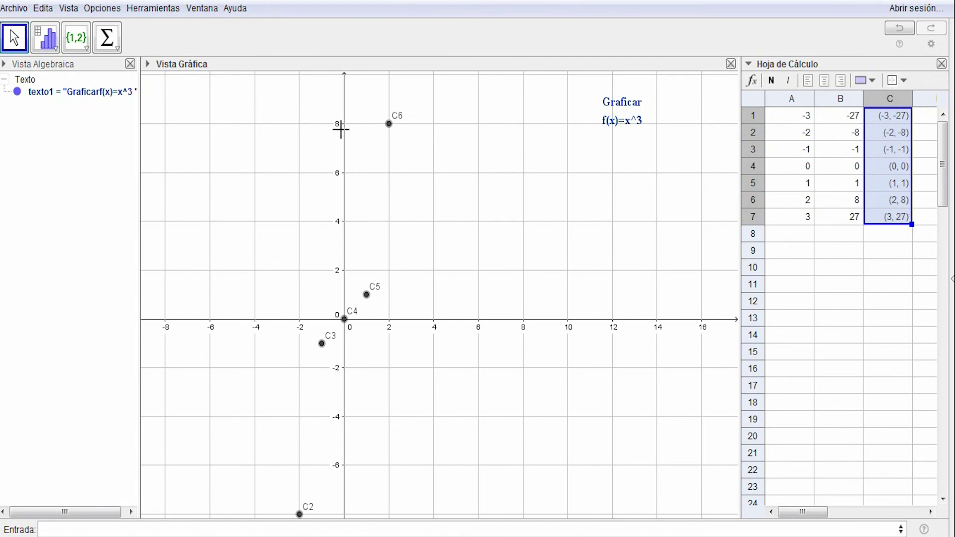
pyautogui.scroll(-3, 490, 214)
pyautogui.scroll(-5, 490, 215)
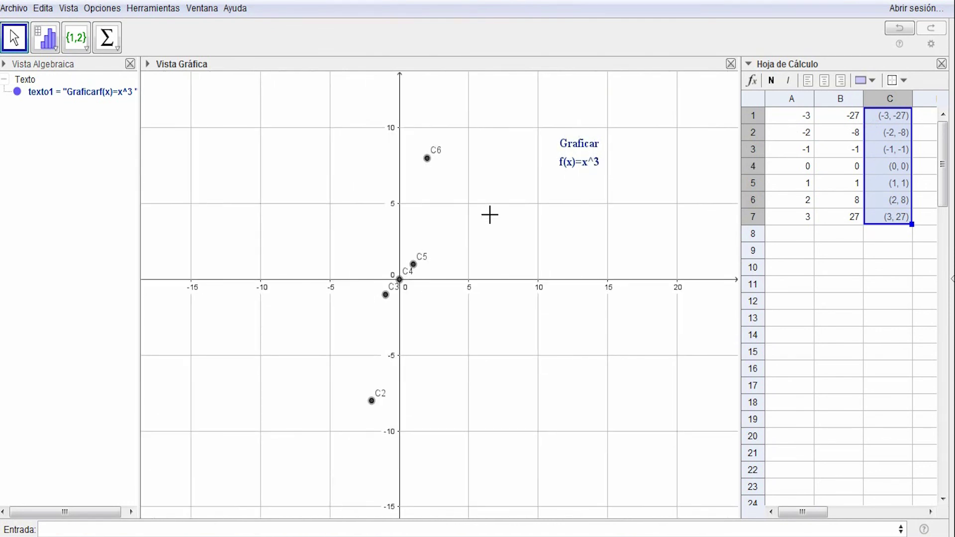
# Move the exercise text clear of the plotted points, into the upper part of the first quadrant.
pyautogui.scroll(-2, 490, 215)
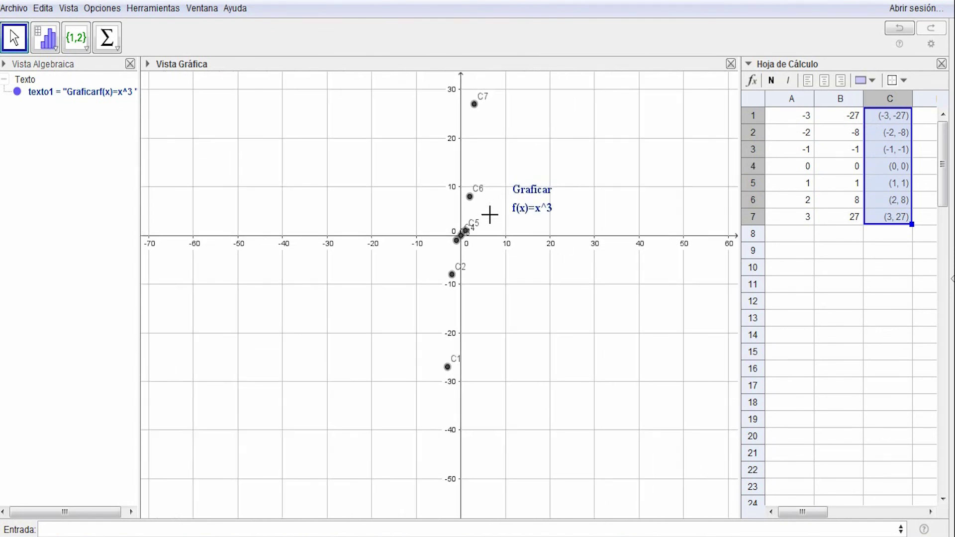
pyautogui.click(549, 209)
pyautogui.moveTo(550, 209); pyautogui.dragTo(677, 134)
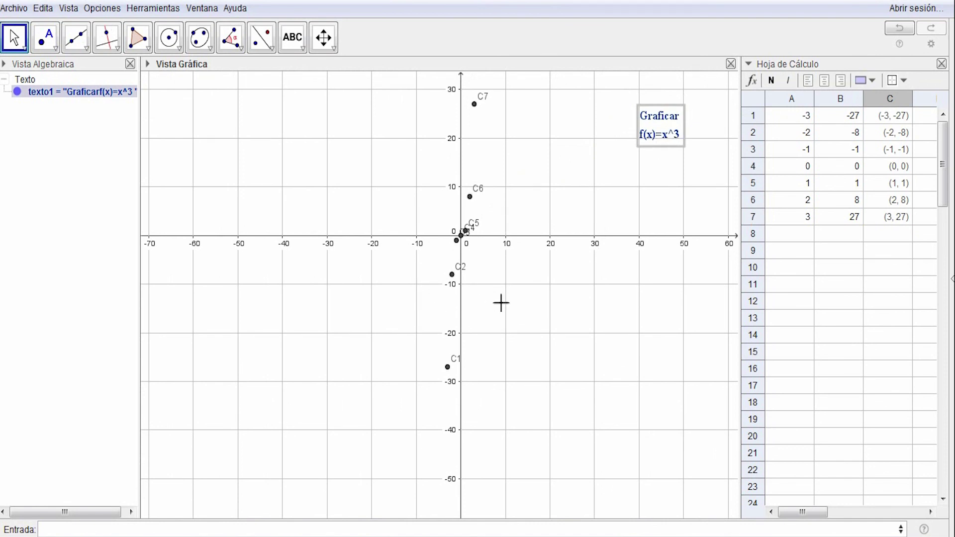
pyautogui.scroll(1, 518, 313)
pyautogui.moveTo(536, 301); pyautogui.dragTo(517, 394)
pyautogui.scroll(1, 526, 357)
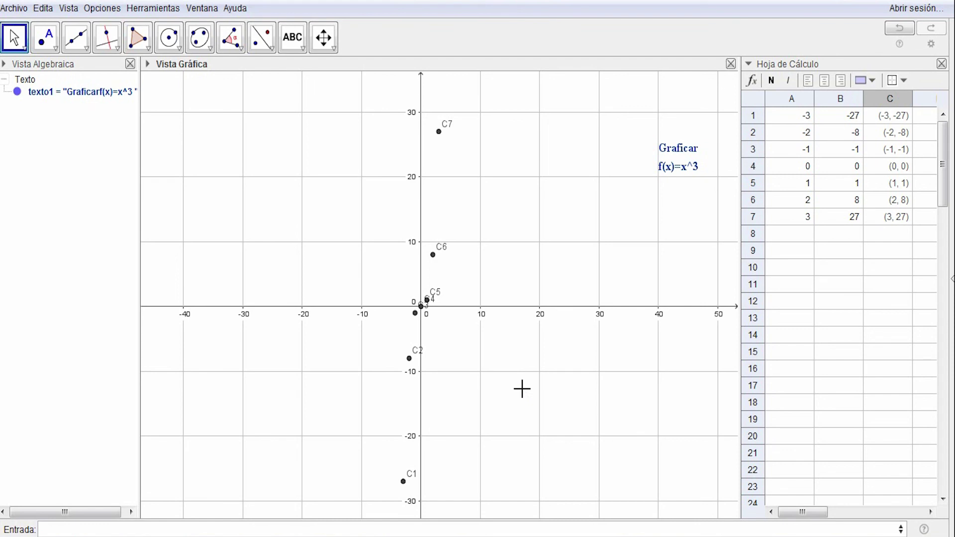
# Graph the function f(x)=x^3 through the tabulated points.
pyautogui.click(103, 529)
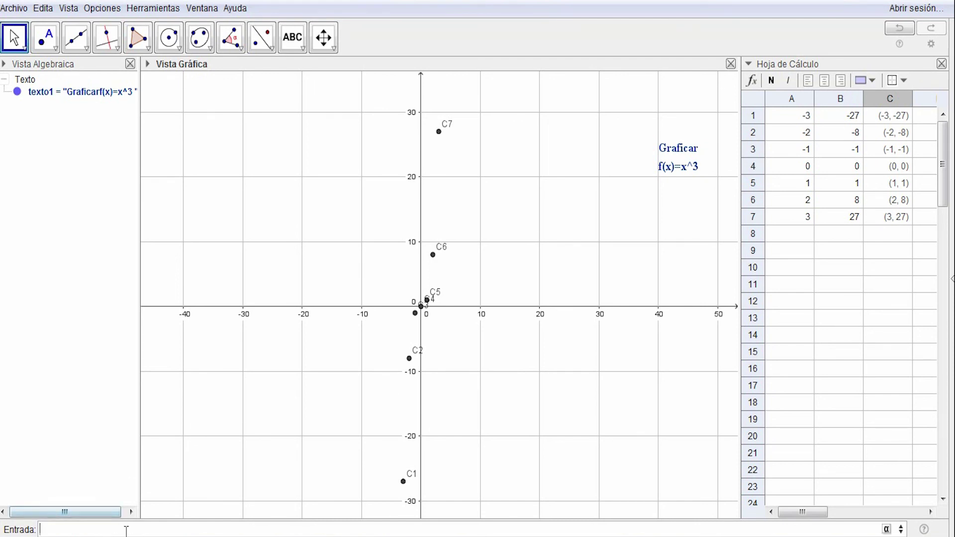
pyautogui.write('f(x)')
pyautogui.write(')')
pyautogui.write('=x')
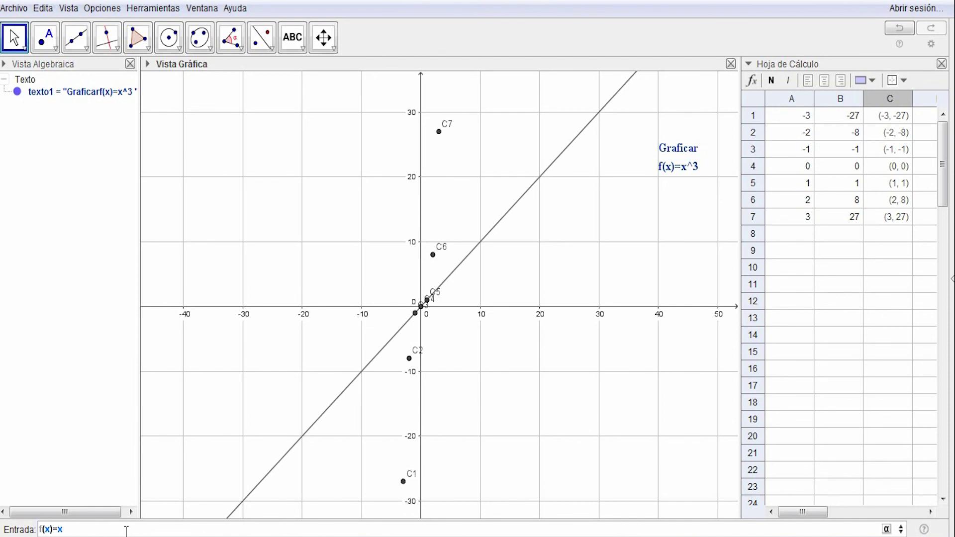
pyautogui.write('^3')
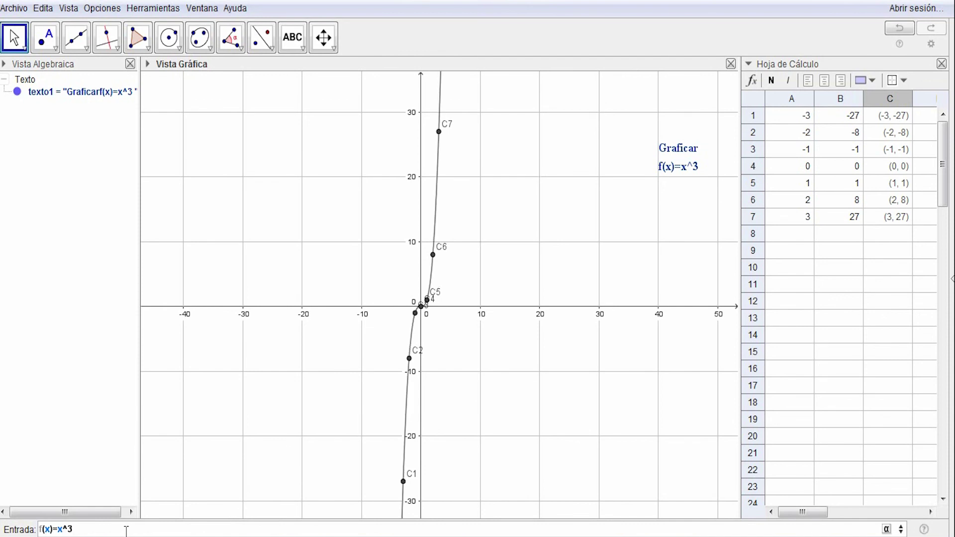
pyautogui.press('Return')
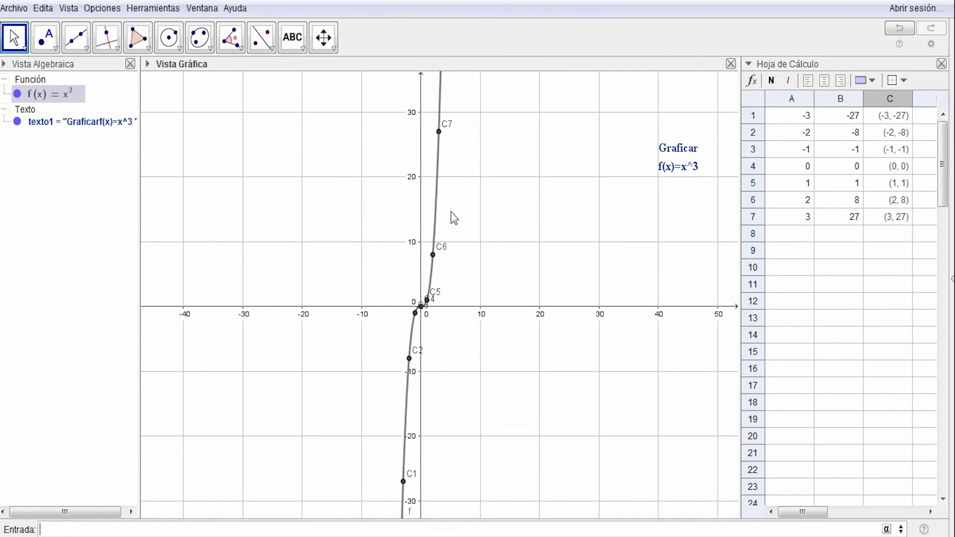
# Change the cubic curve's color to dark blue (0, 51, 153) and close its properties.
pyautogui.rightClick(436, 201)
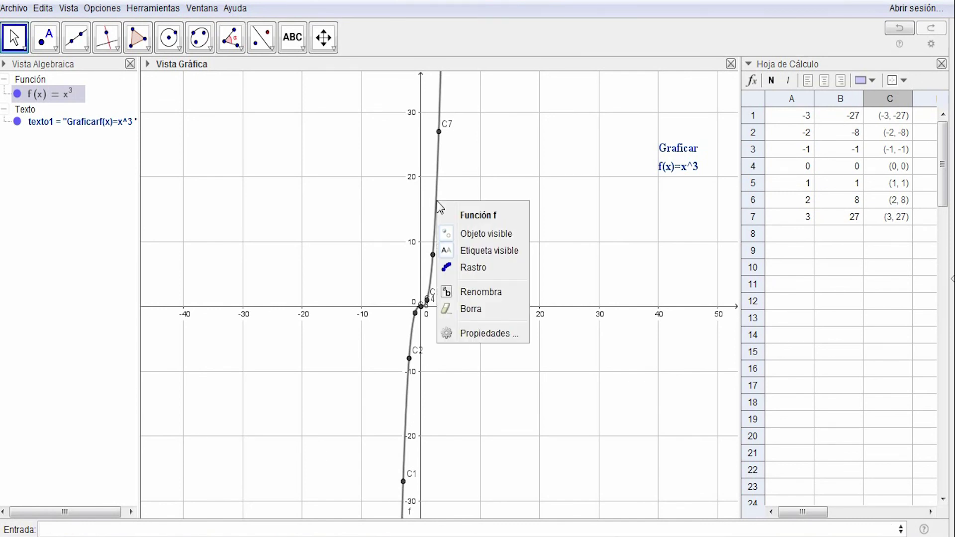
pyautogui.click(489, 334)
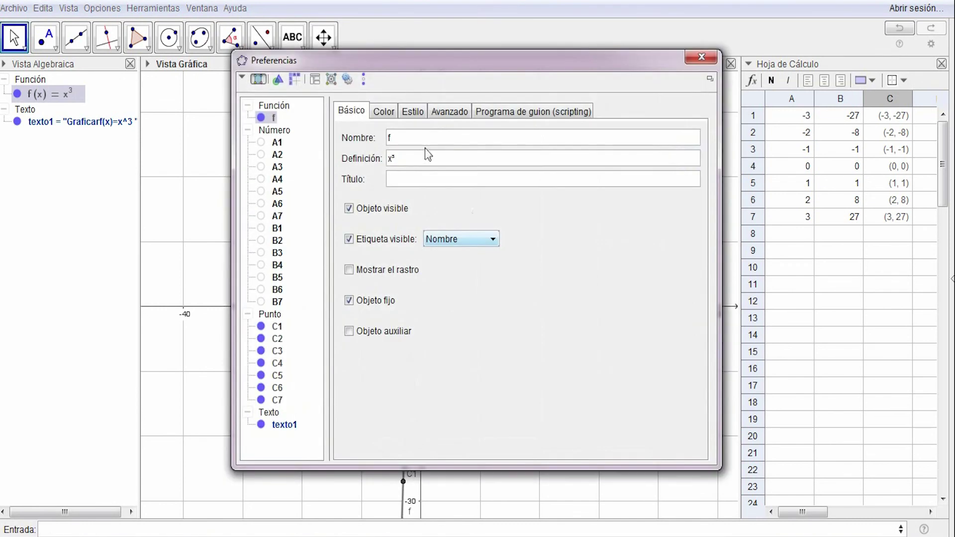
pyautogui.click(384, 111)
pyautogui.click(501, 152)
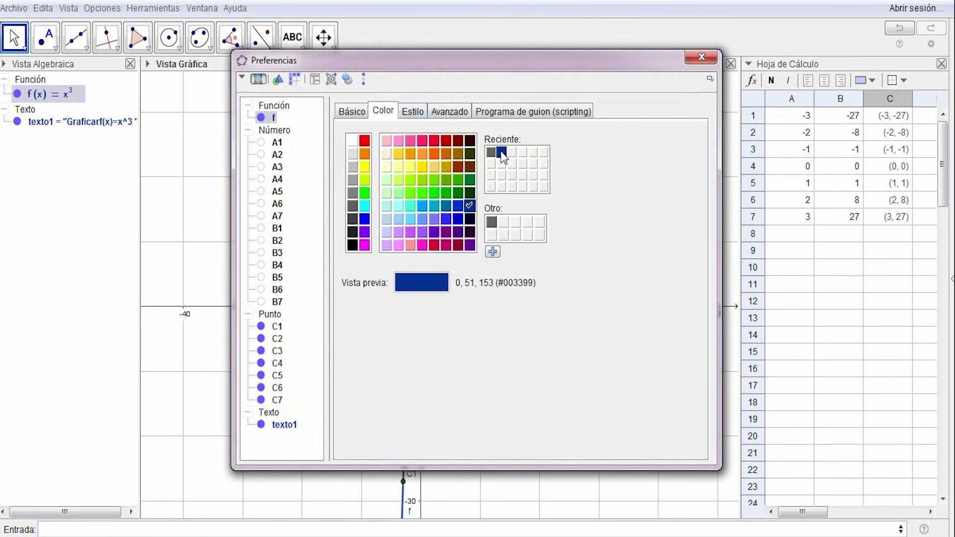
pyautogui.click(701, 56)
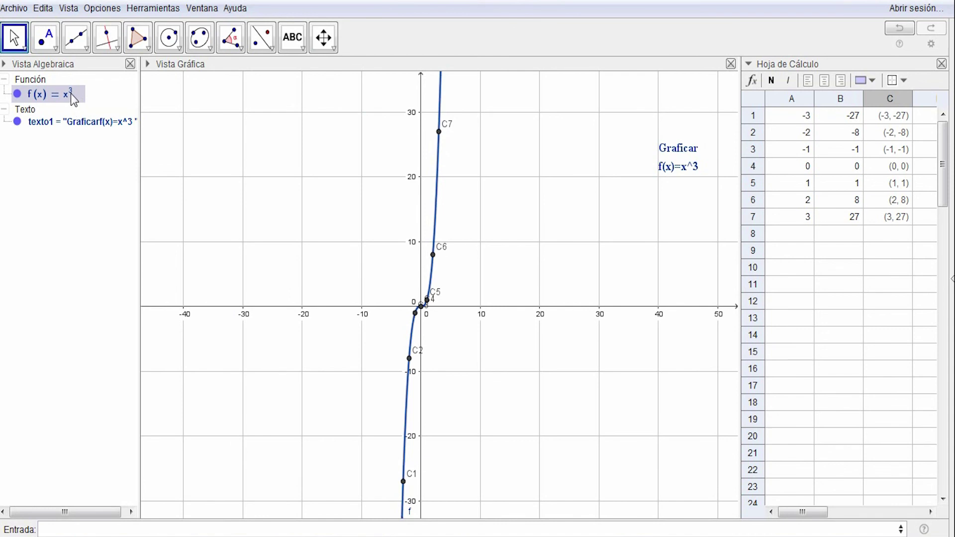
pyautogui.moveTo(435, 199); pyautogui.dragTo(465, 165)
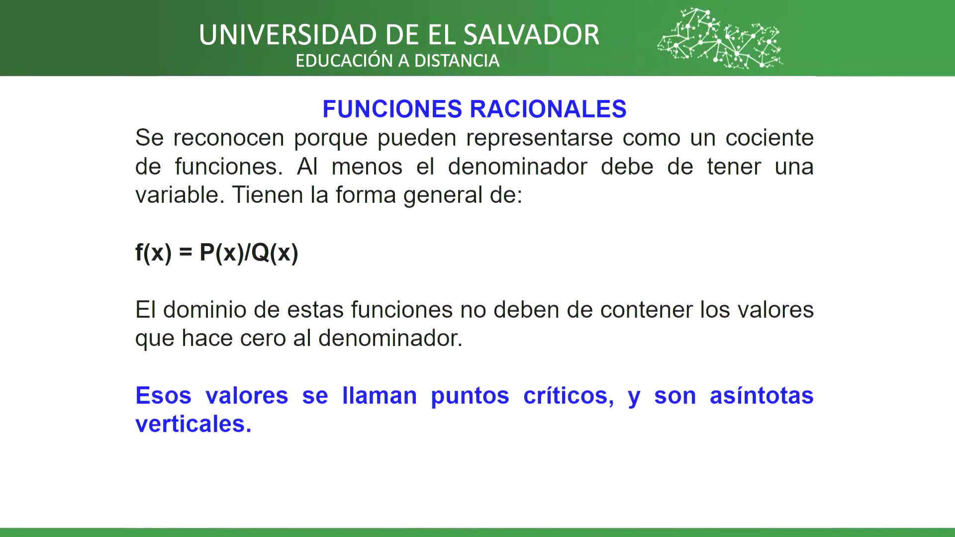
pyautogui.press('Right')
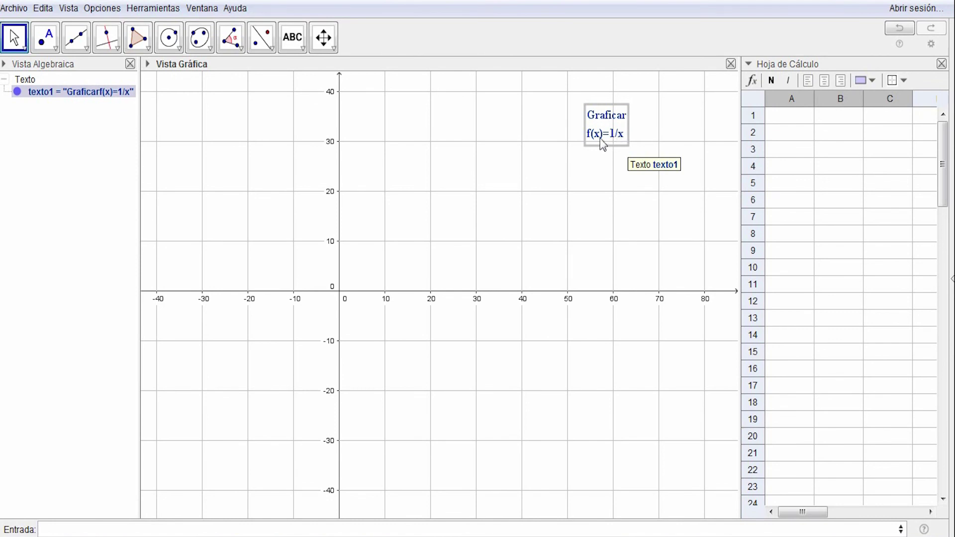
# For the rational function exercise, enter the x values -3, -2, -1, 1, 2 and 3 in cells A1 to A6.
pyautogui.click(796, 119)
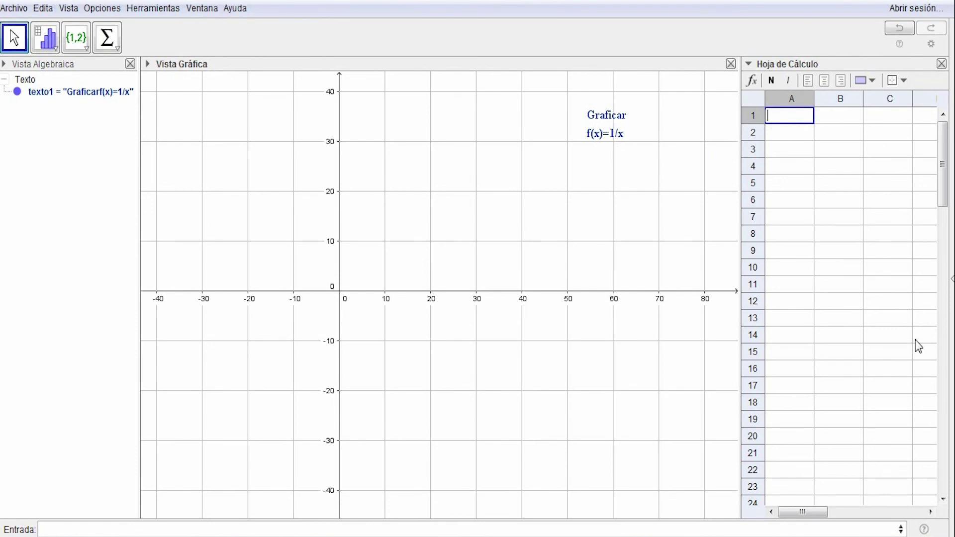
pyautogui.write('-3')
pyautogui.press('Return')
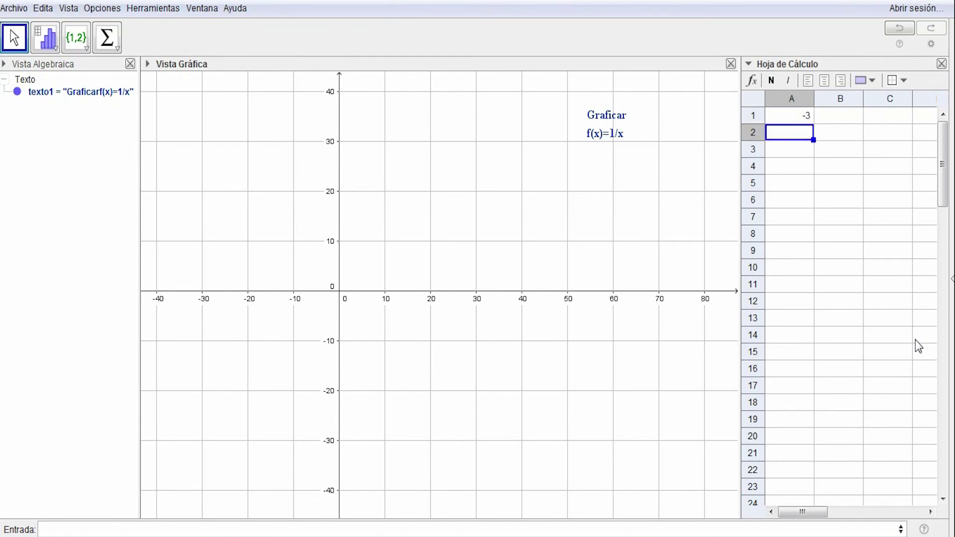
pyautogui.write('-2')
pyautogui.press('Return')
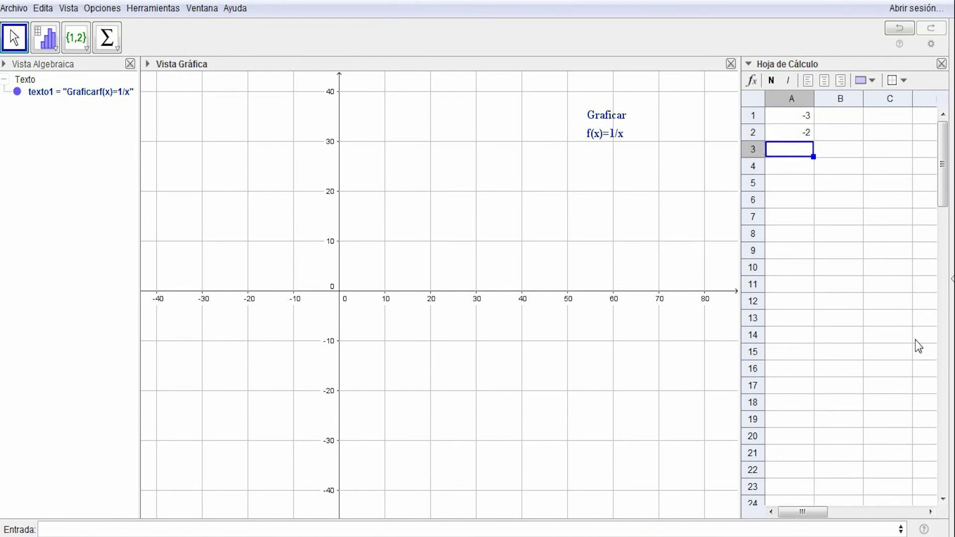
pyautogui.write('-1')
pyautogui.press('Return')
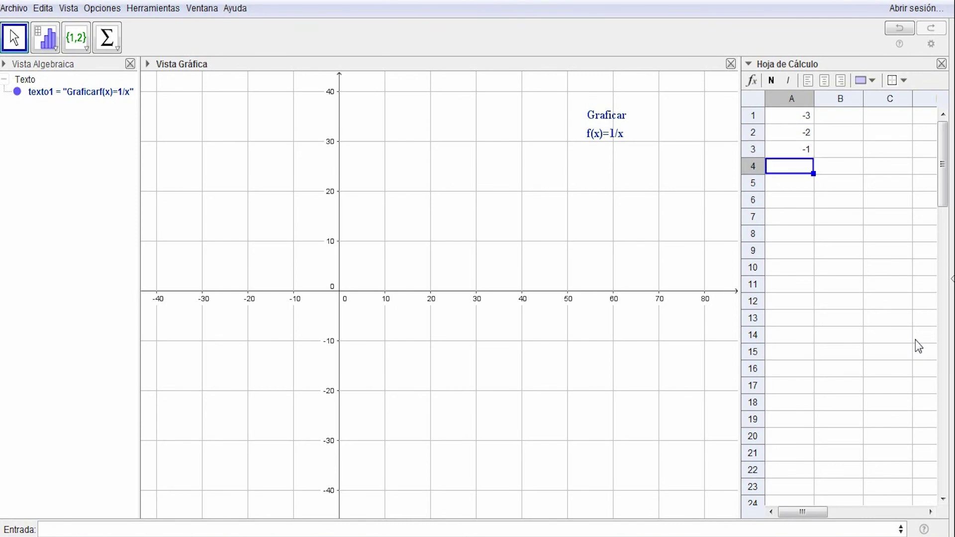
pyautogui.write('1')
pyautogui.press('Return')
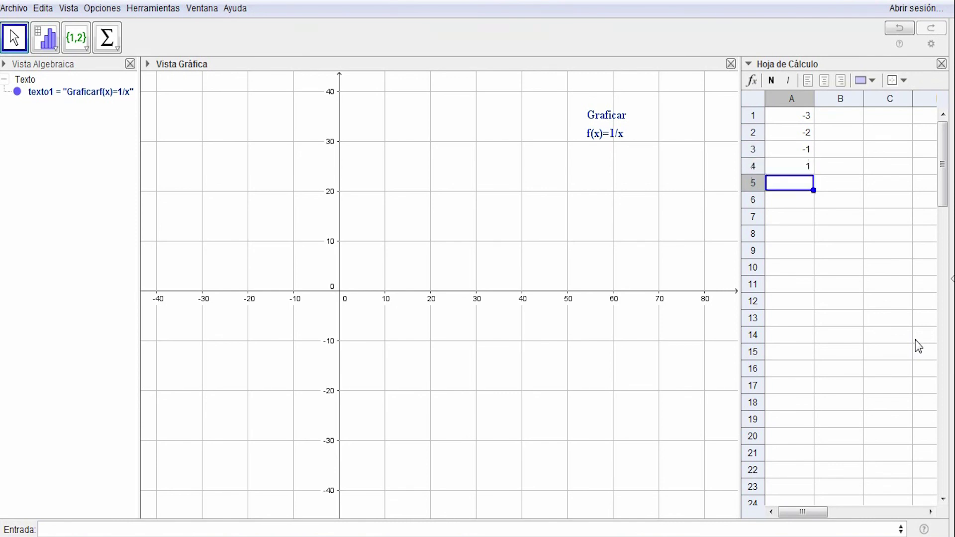
pyautogui.write('2')
pyautogui.press('Return')
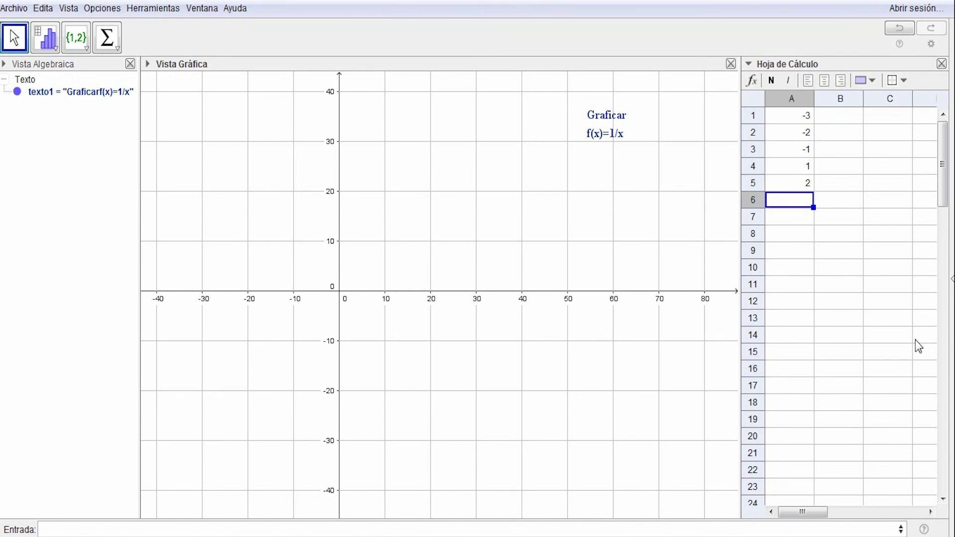
pyautogui.write('3')
pyautogui.press('Return')
# Enter the reciprocal formula +1/a1 in cell B1 and fill it down to B6.
pyautogui.press('Up')
pyautogui.press('Up')
pyautogui.press('Up')
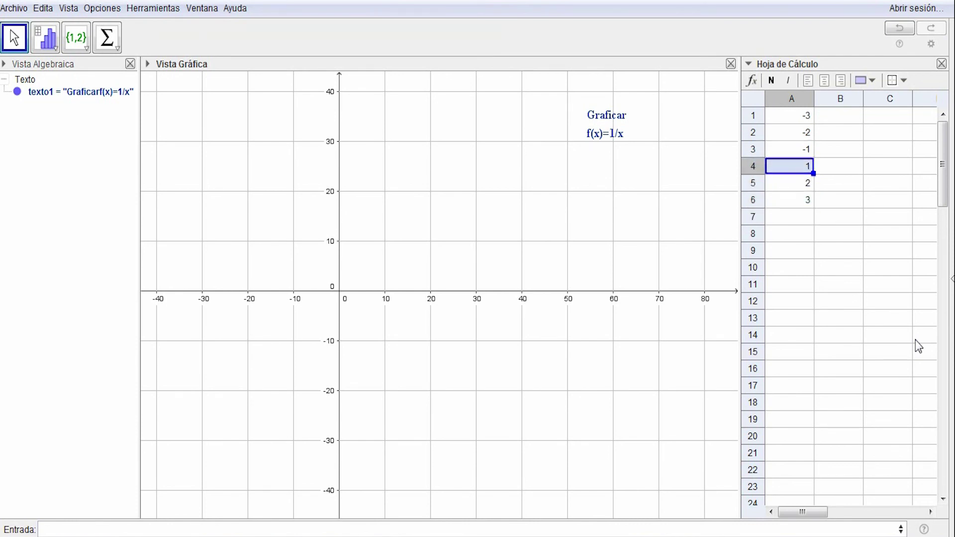
pyautogui.press('Up')
pyautogui.press('Up')
pyautogui.press('Up')
pyautogui.press('Right')
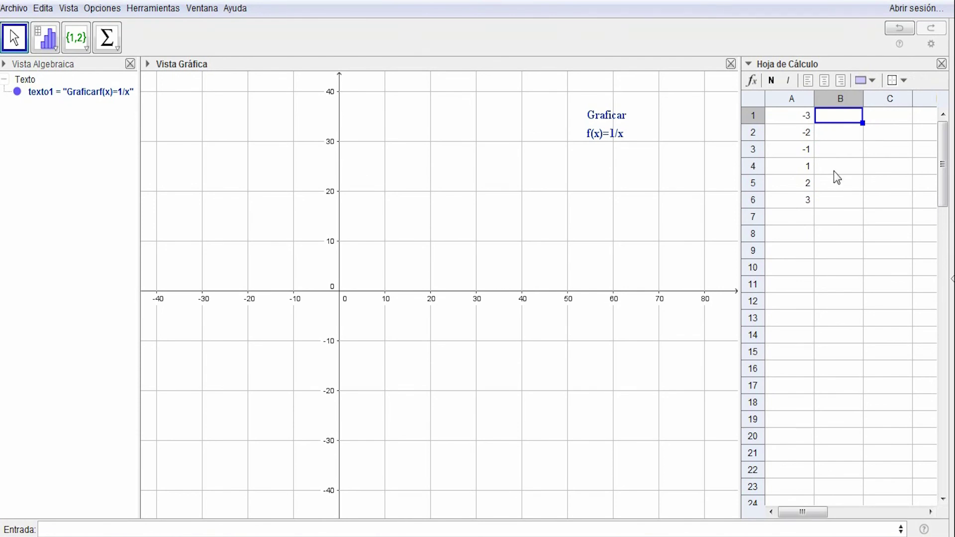
pyautogui.write('+1/')
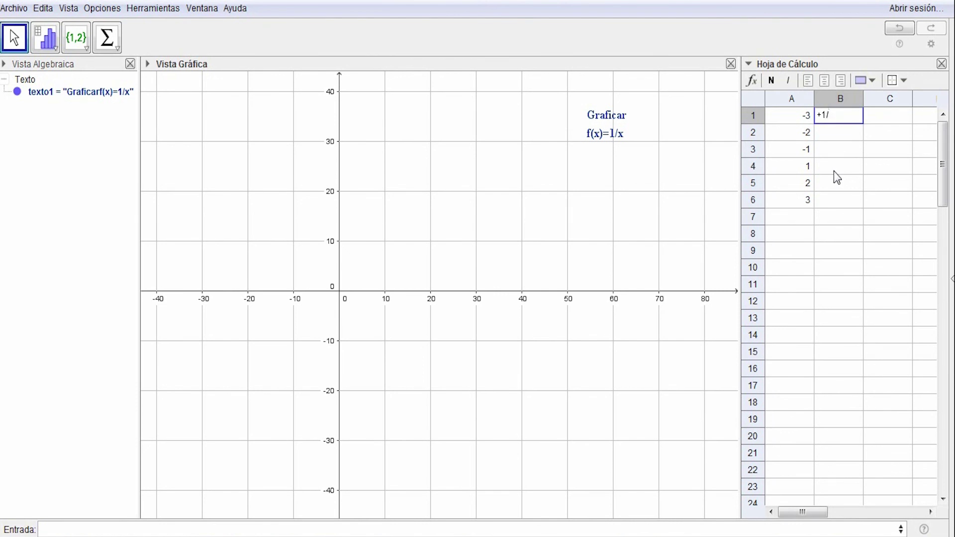
pyautogui.write('a1')
pyautogui.press('Return')
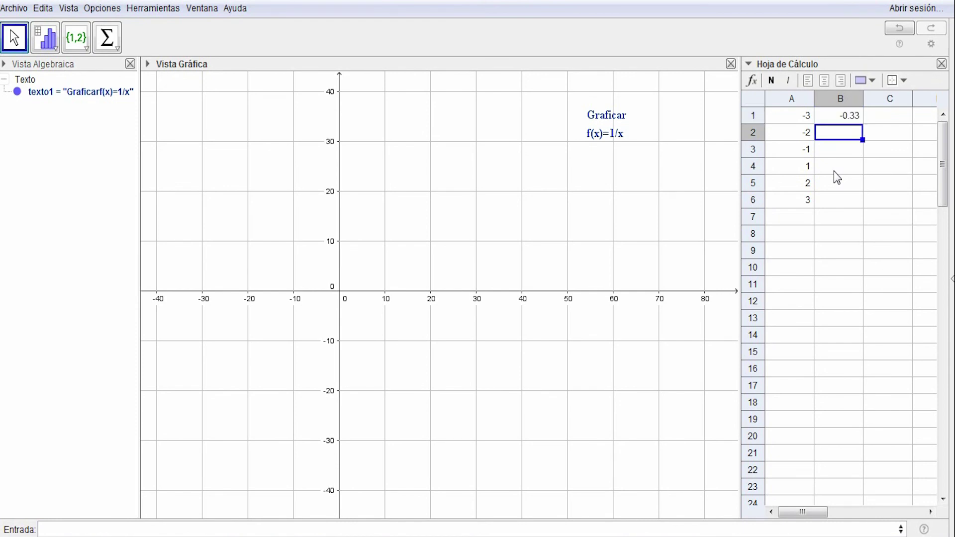
pyautogui.click(835, 113)
pyautogui.moveTo(864, 127); pyautogui.dragTo(860, 207)
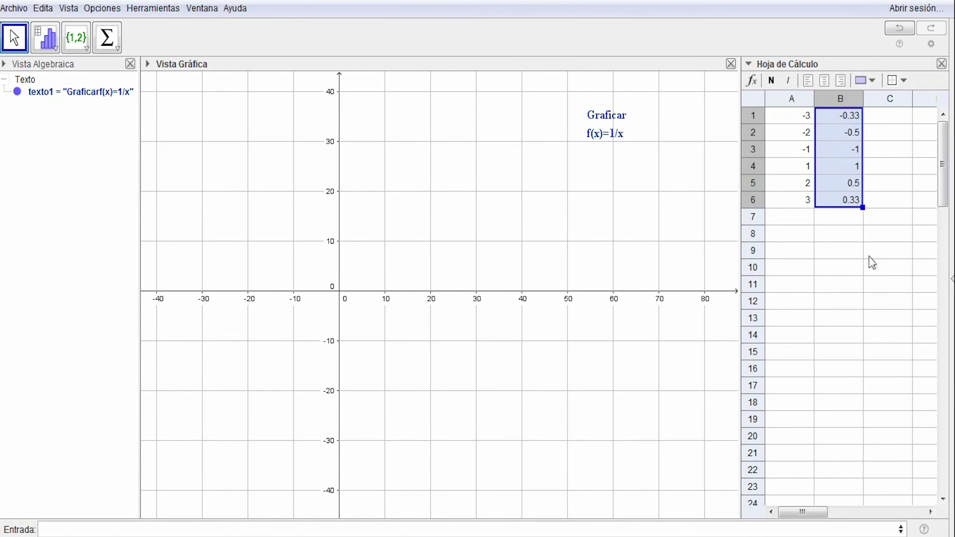
# Enter the point formula +(a1,b1) in cell C1 and fill it down to C6 to plot the rational function's points.
pyautogui.click(892, 119)
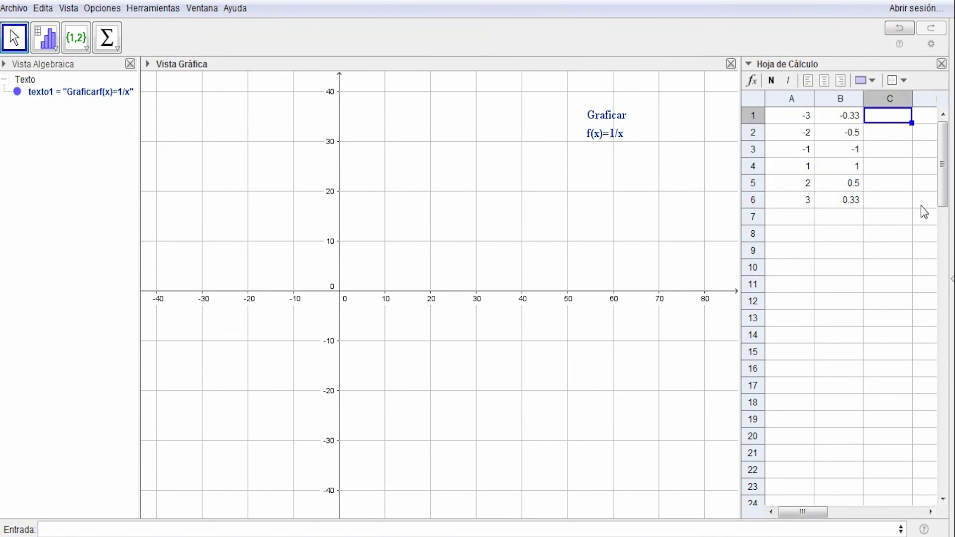
pyautogui.write('+(')
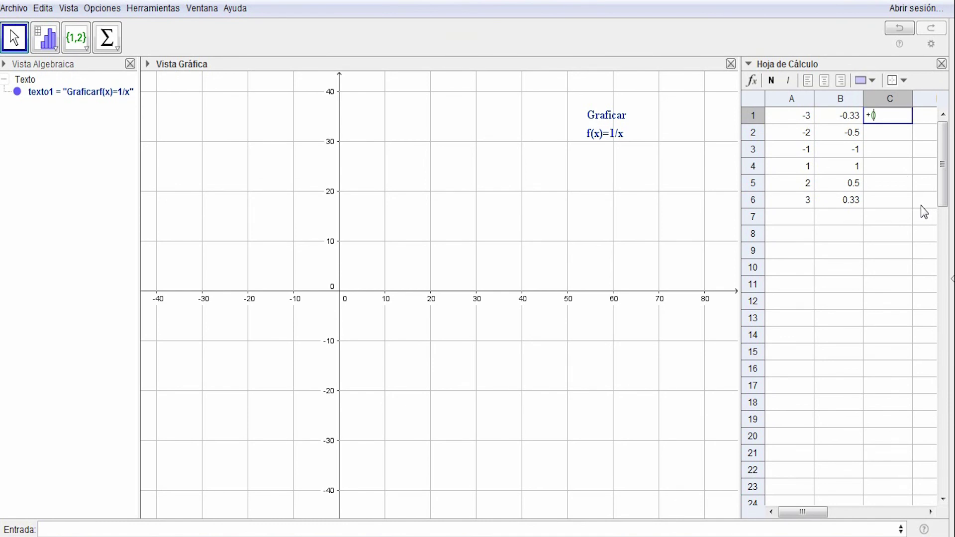
pyautogui.write('a1,bb1')
pyautogui.press('Left')
pyautogui.press('Left')
pyautogui.press('Delete')
pyautogui.click(904, 122)
pyautogui.press('Return')
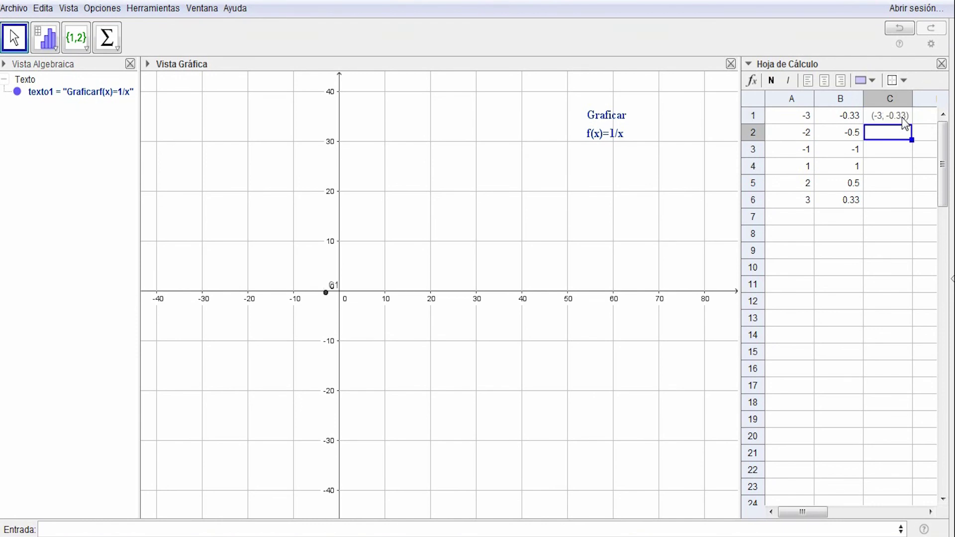
pyautogui.click(902, 120)
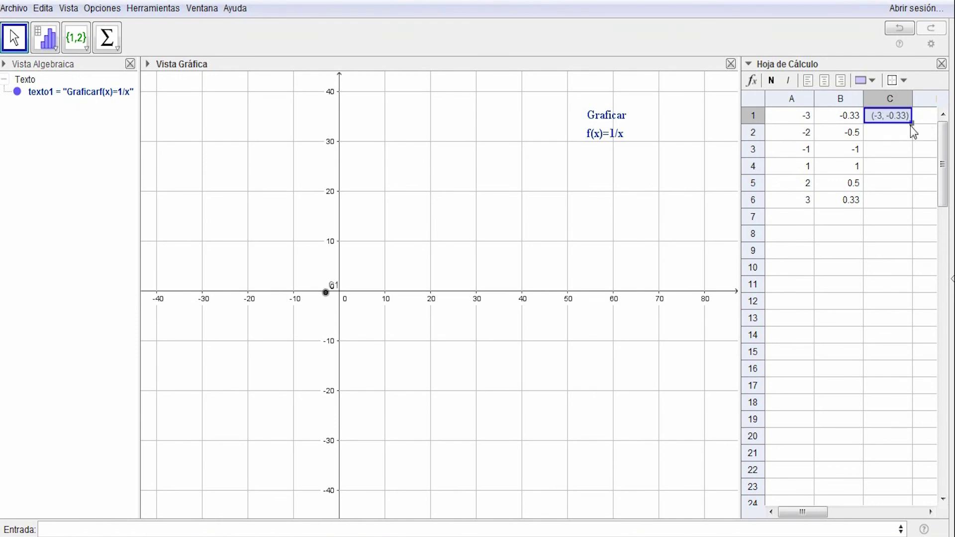
pyautogui.moveTo(910, 127); pyautogui.dragTo(909, 204)
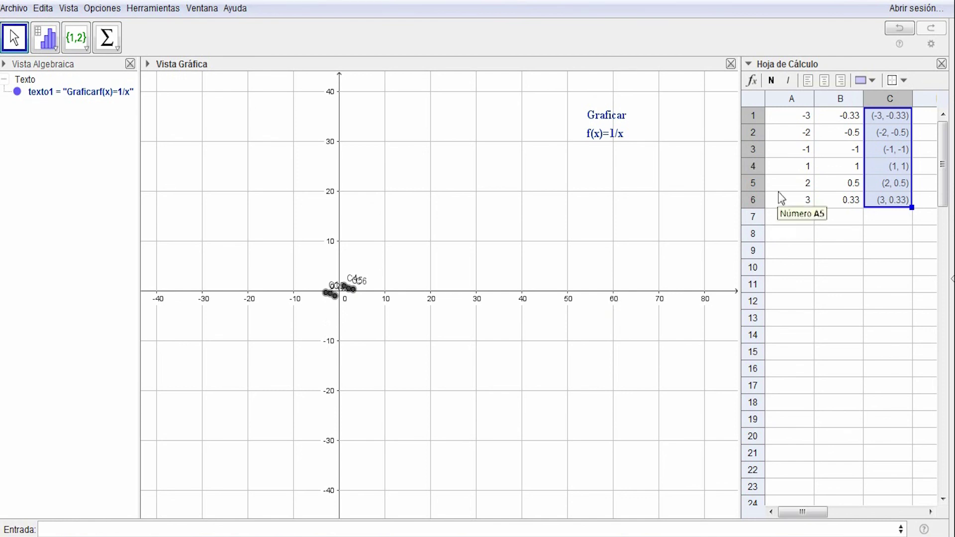
# Graph the function f(x)=1/x through the tabulated points.
pyautogui.click(147, 527)
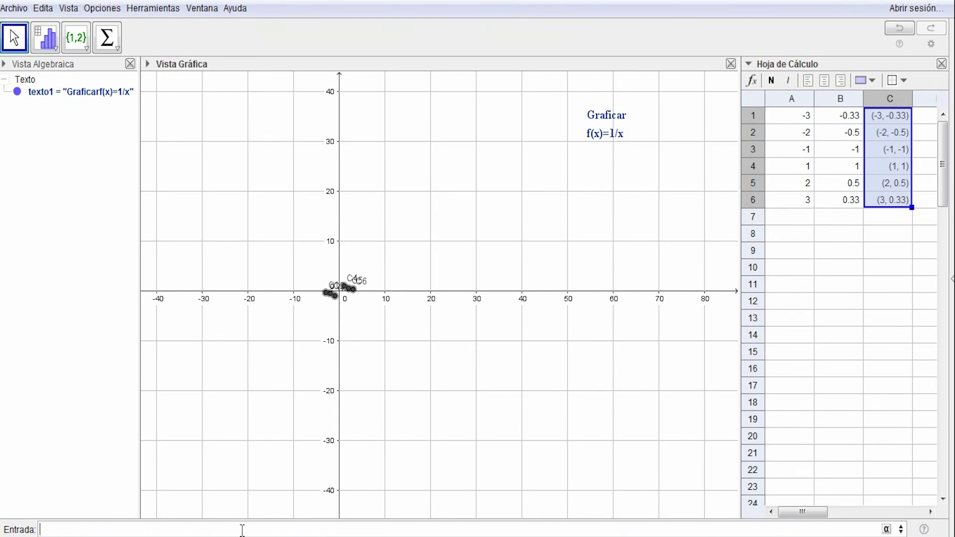
pyautogui.write('f(x)=1')
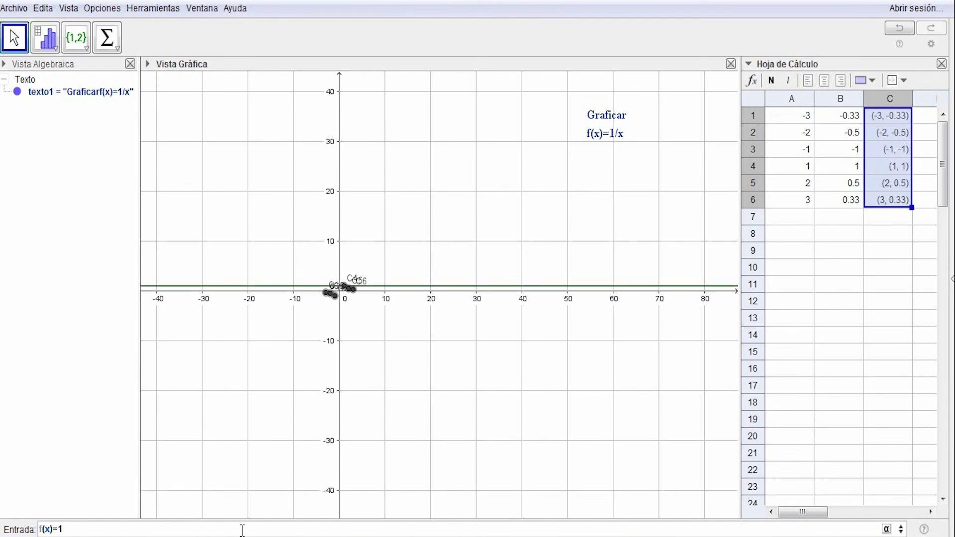
pyautogui.write('/x')
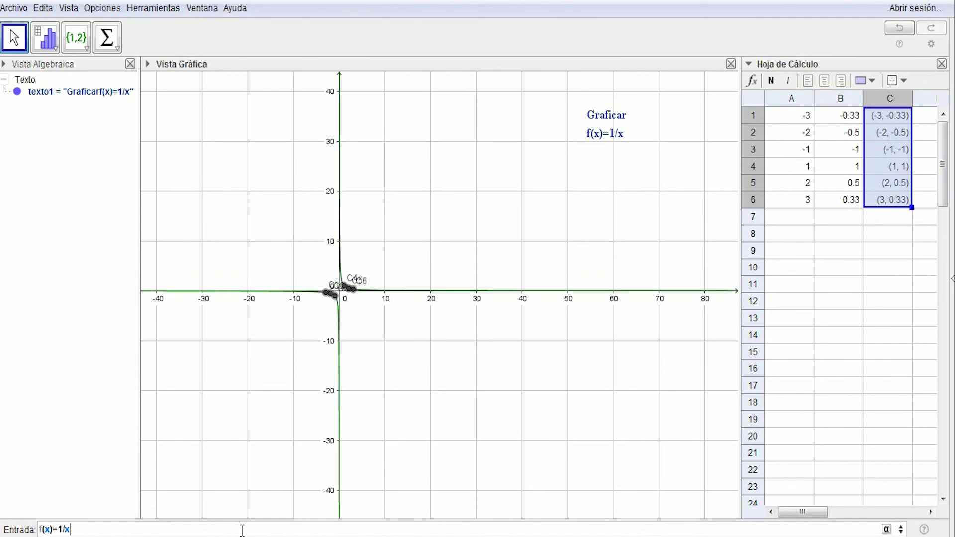
pyautogui.press('Return')
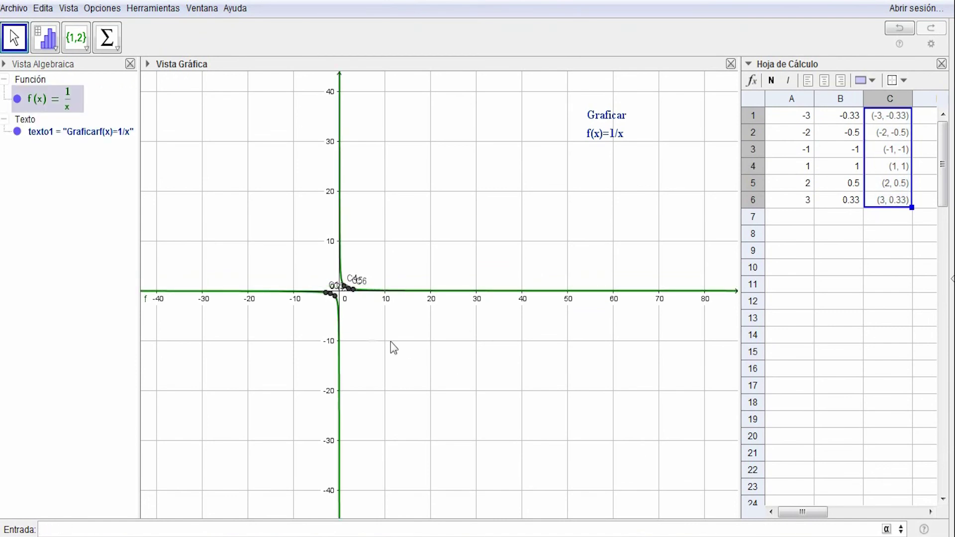
# Change the color of the 1/x curve to dark blue (0, 51, 153).
pyautogui.rightClick(340, 267)
pyautogui.click(404, 416)
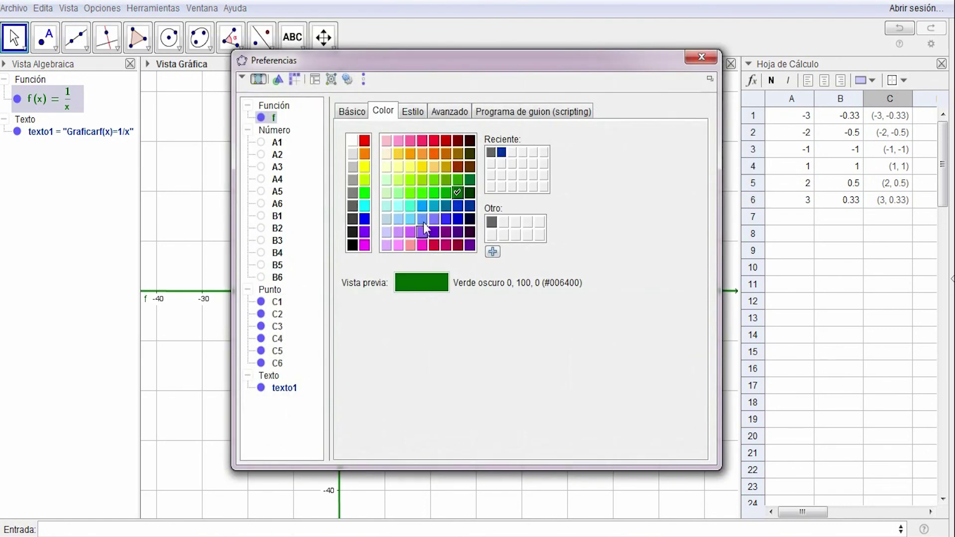
pyautogui.click(501, 151)
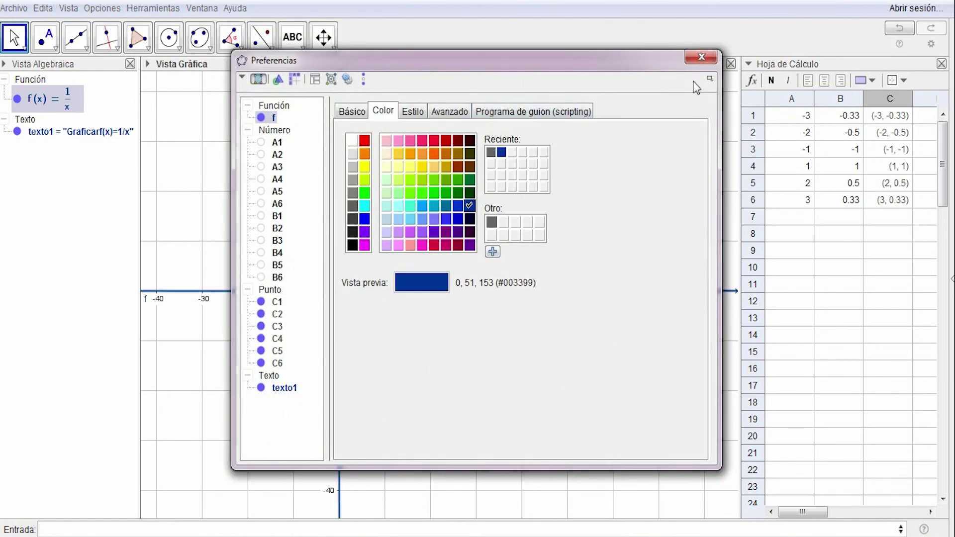
# Examine the graph of f(x)=1/x around the origin and where it passes through the tabulated points.
pyautogui.click(701, 56)
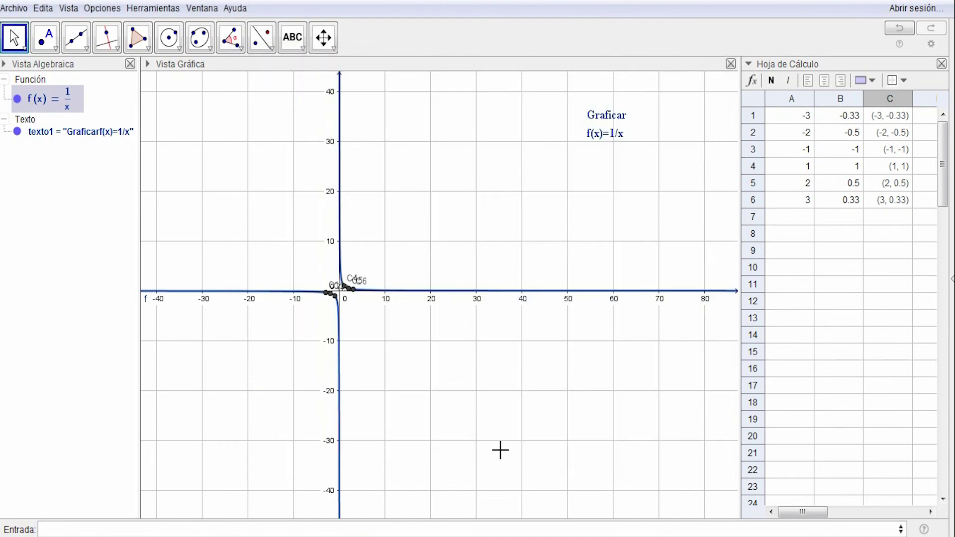
pyautogui.scroll(1, 365, 349)
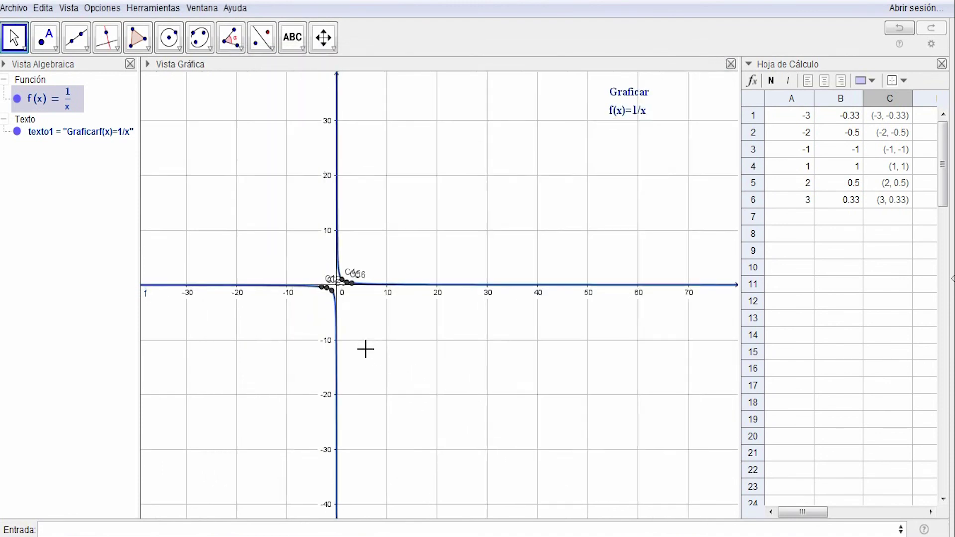
pyautogui.scroll(10, 365, 348)
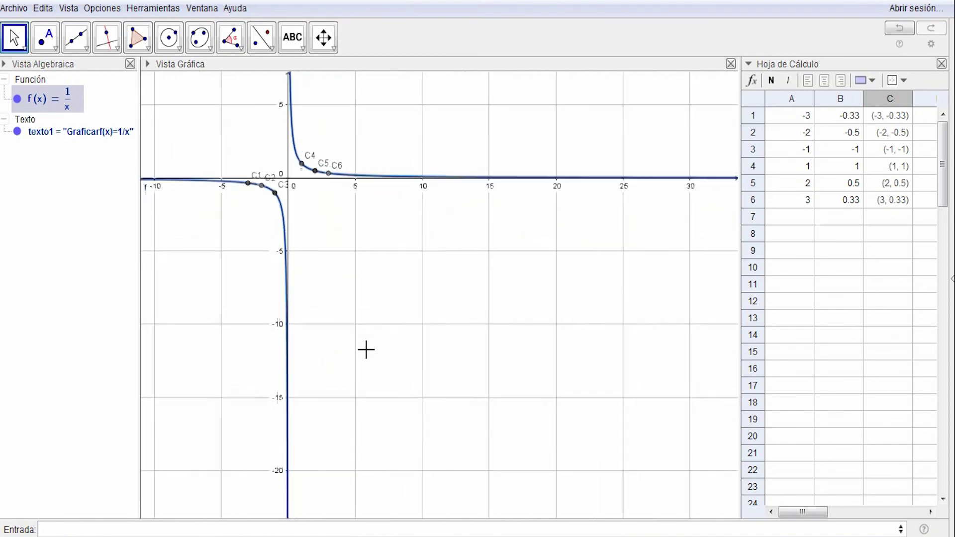
pyautogui.scroll(1, 365, 348)
pyautogui.moveTo(324, 234); pyautogui.dragTo(397, 448)
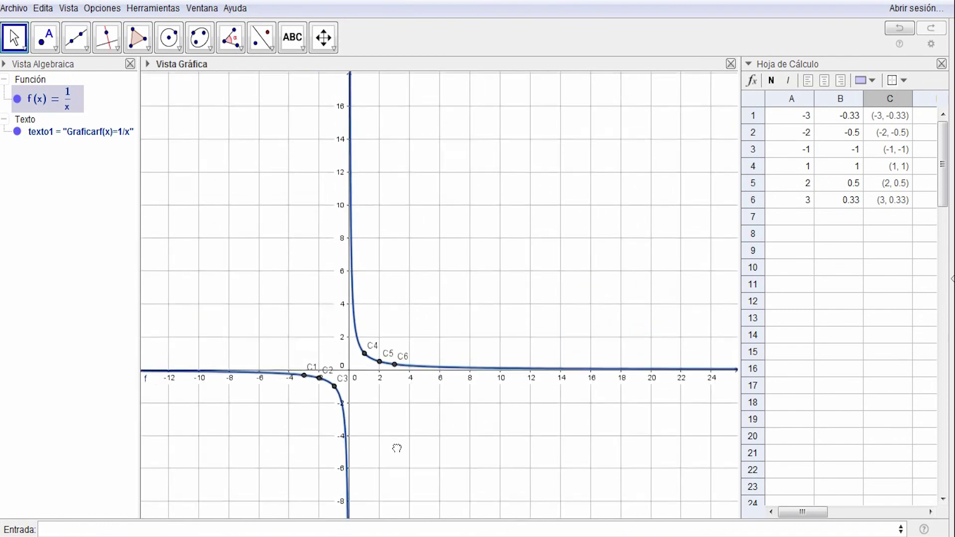
pyautogui.moveTo(627, 268); pyautogui.dragTo(520, 333)
pyautogui.moveTo(691, 96); pyautogui.dragTo(732, 121)
pyautogui.moveTo(348, 469); pyautogui.dragTo(472, 291)
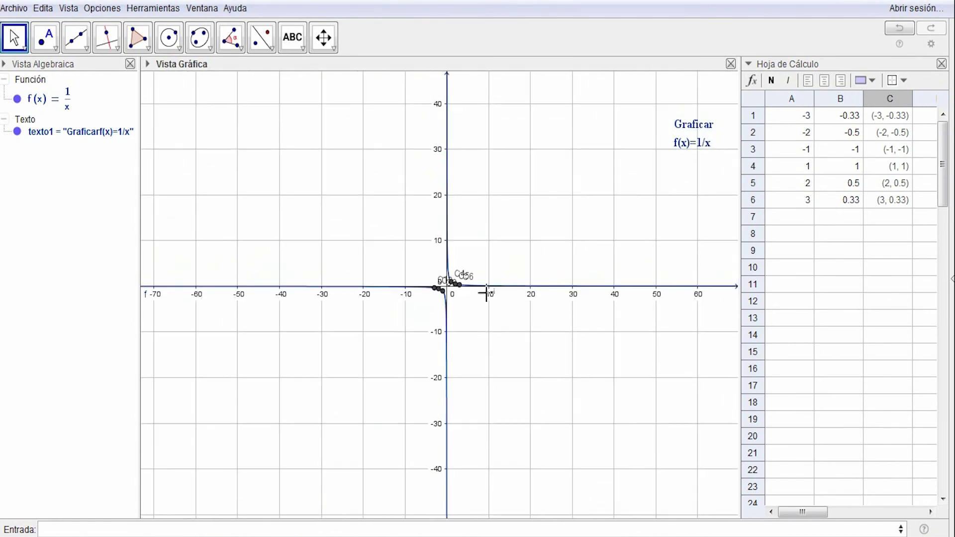
# Move the text label "Graficar f(x)=1/x" close to the curve, at about x=2.5, y=3.
pyautogui.click(691, 148)
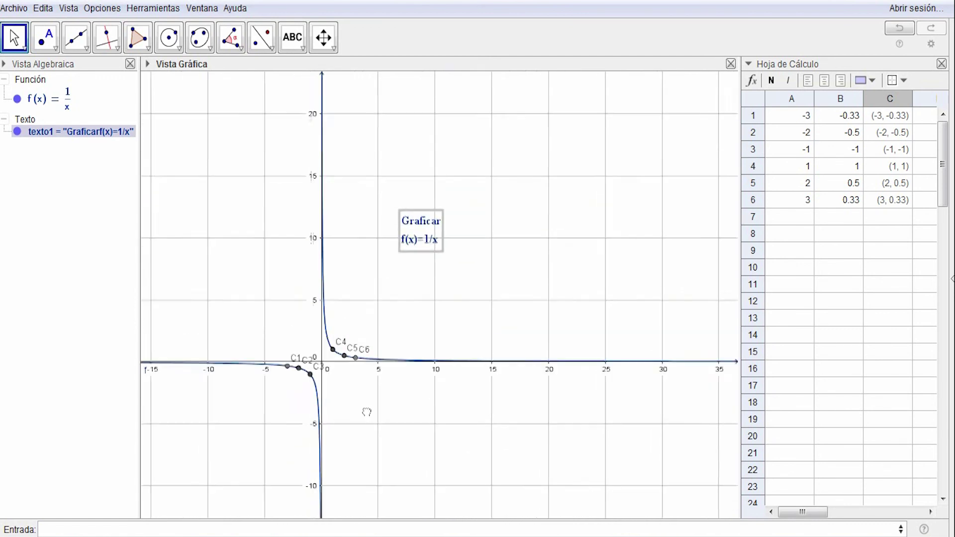
pyautogui.moveTo(428, 416); pyautogui.dragTo(426, 387)
pyautogui.scroll(5, 427, 391)
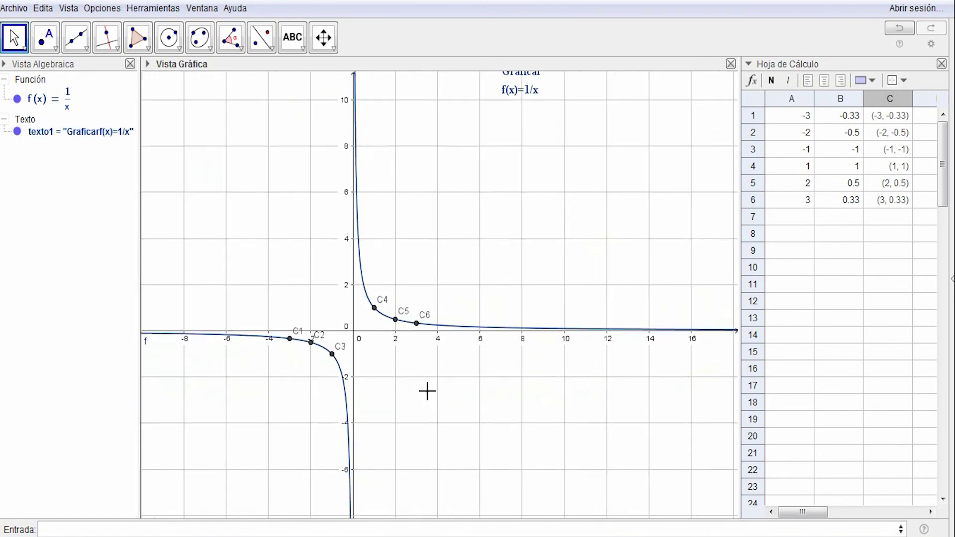
pyautogui.scroll(5, 426, 391)
pyautogui.moveTo(337, 352); pyautogui.dragTo(385, 468)
pyautogui.moveTo(605, 133); pyautogui.dragTo(559, 269)
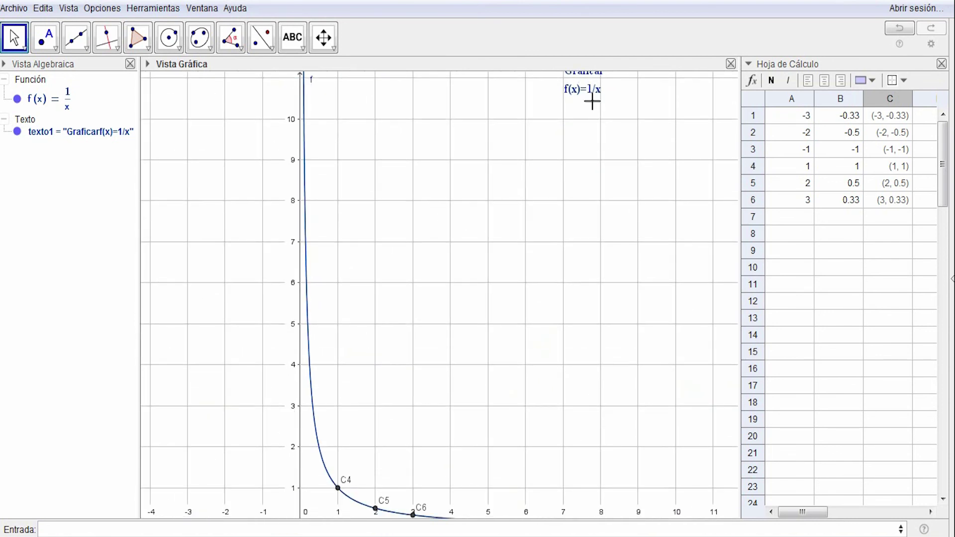
pyautogui.moveTo(592, 102); pyautogui.dragTo(407, 435)
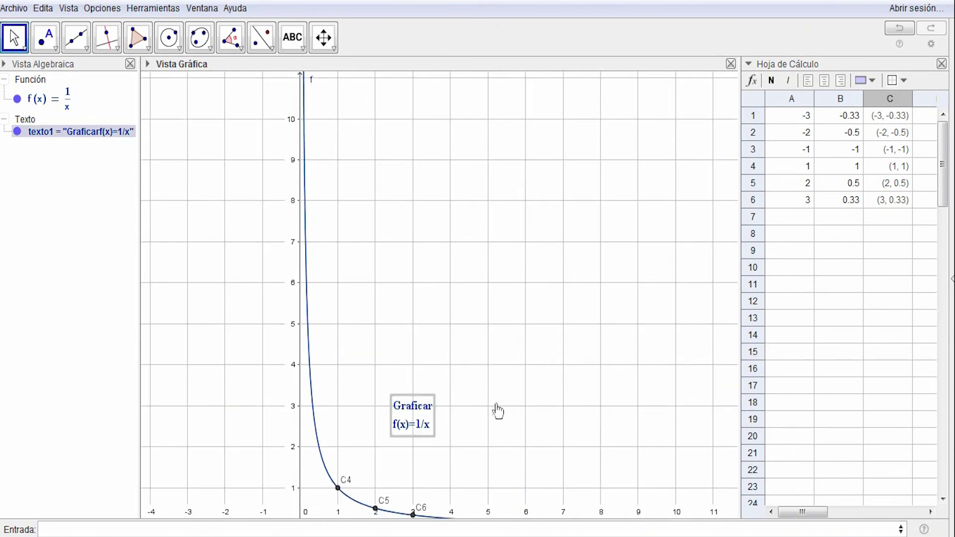
pyautogui.moveTo(247, 397); pyautogui.dragTo(369, 153)
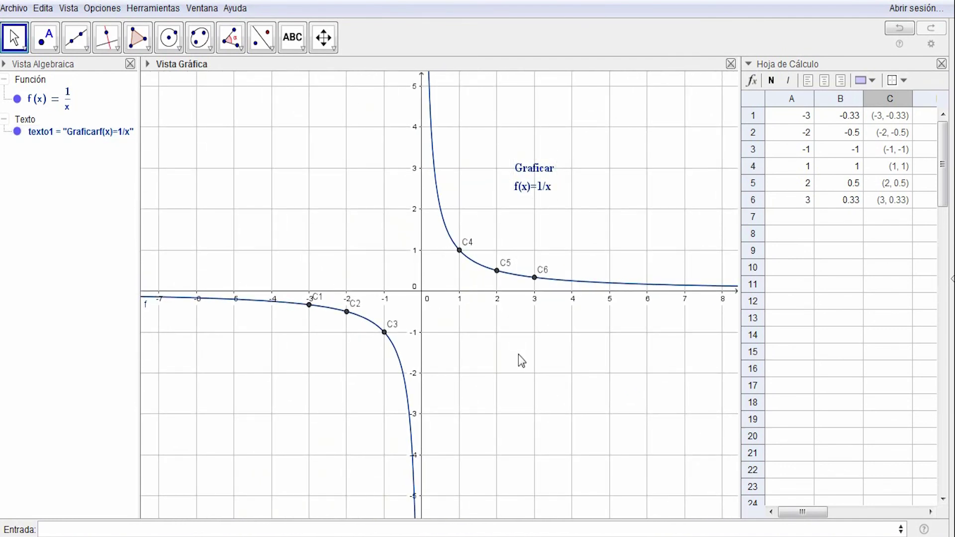
# Examine how both branches of the 1/x curve behave along the vertical and horizontal axes.
pyautogui.moveTo(518, 355); pyautogui.dragTo(488, 350)
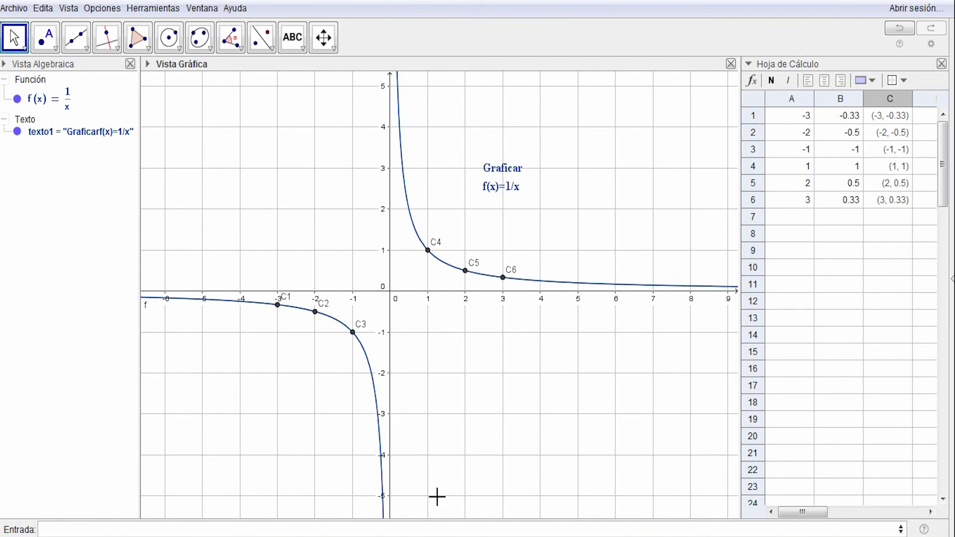
pyautogui.moveTo(437, 496); pyautogui.dragTo(431, 233)
pyautogui.moveTo(404, 470); pyautogui.dragTo(424, 315)
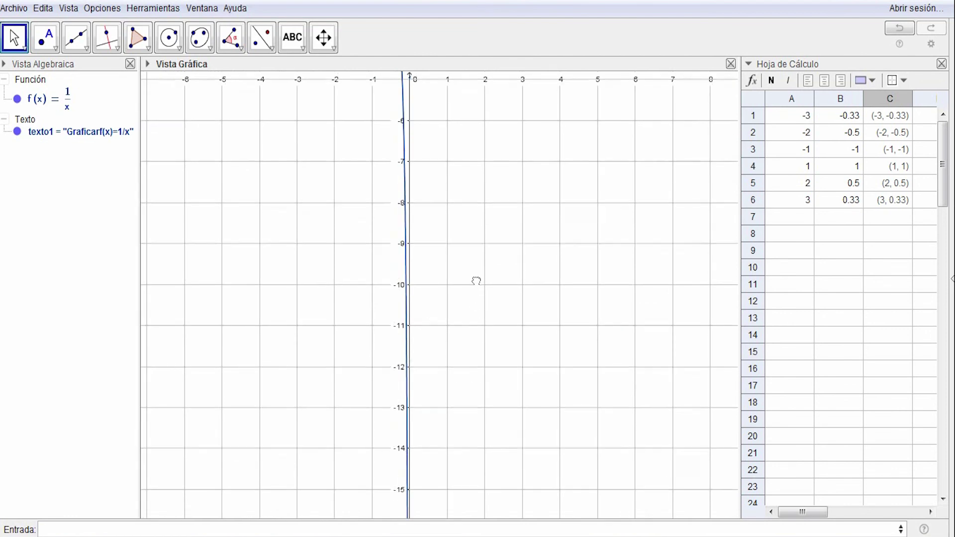
pyautogui.moveTo(476, 281); pyautogui.dragTo(479, 471)
pyautogui.moveTo(483, 166); pyautogui.dragTo(454, 315)
pyautogui.moveTo(449, 220); pyautogui.dragTo(443, 85)
pyautogui.moveTo(467, 435); pyautogui.dragTo(484, 199)
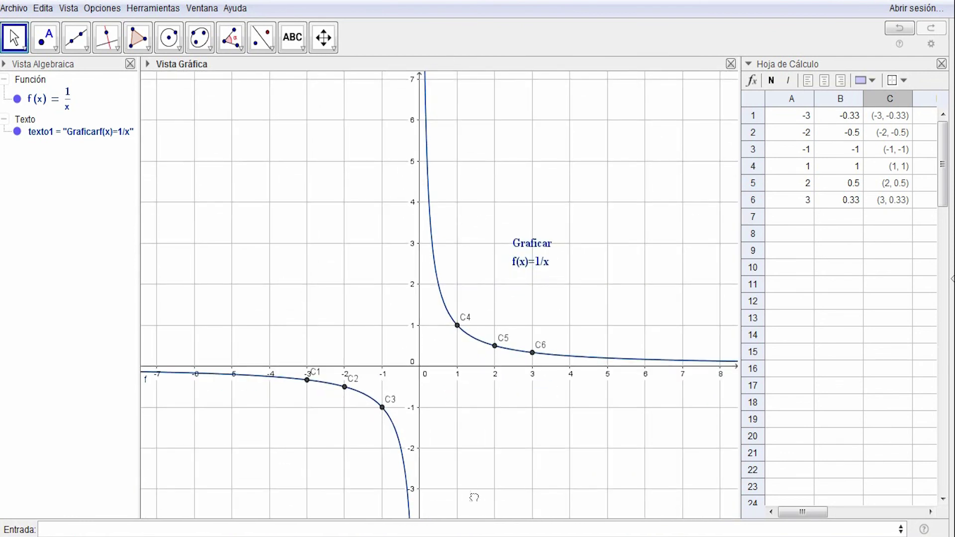
pyautogui.moveTo(474, 497); pyautogui.dragTo(473, 408)
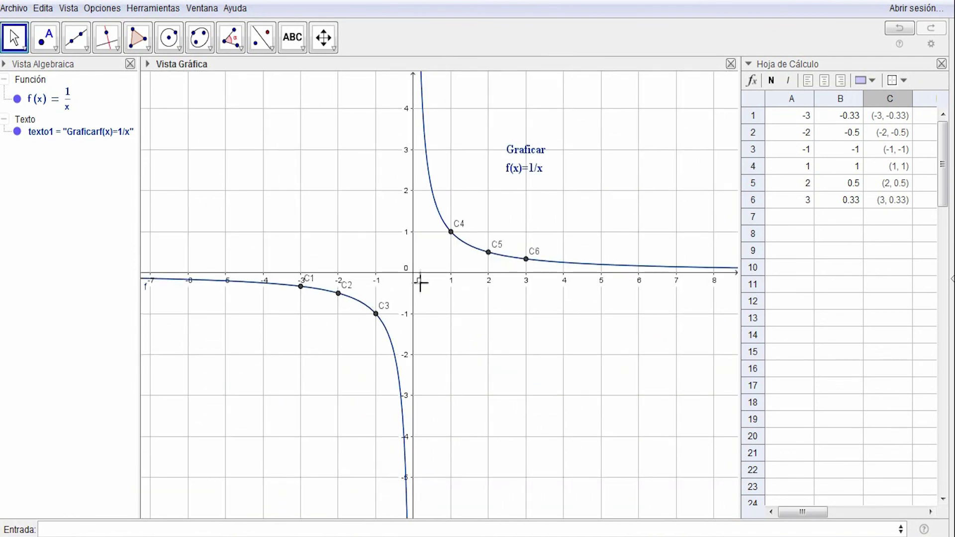
pyautogui.moveTo(543, 378); pyautogui.dragTo(523, 412)
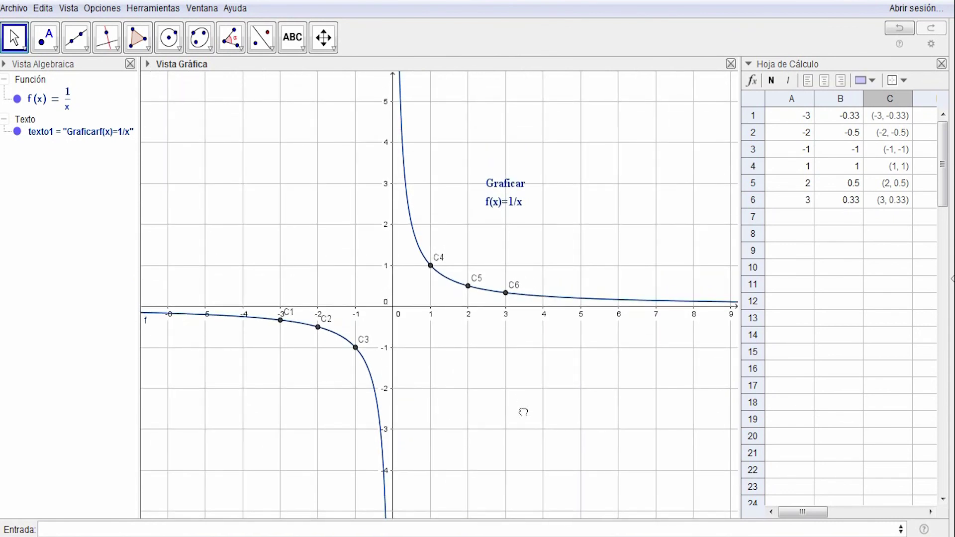
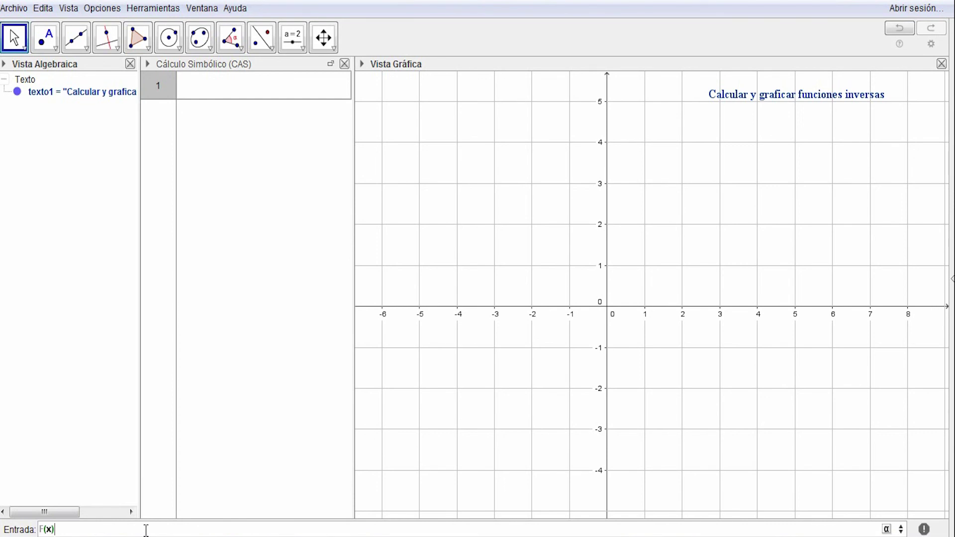
# Graph the function F(x)=3x+2 and place its equation as a text beside the line.
pyautogui.write('=3x')
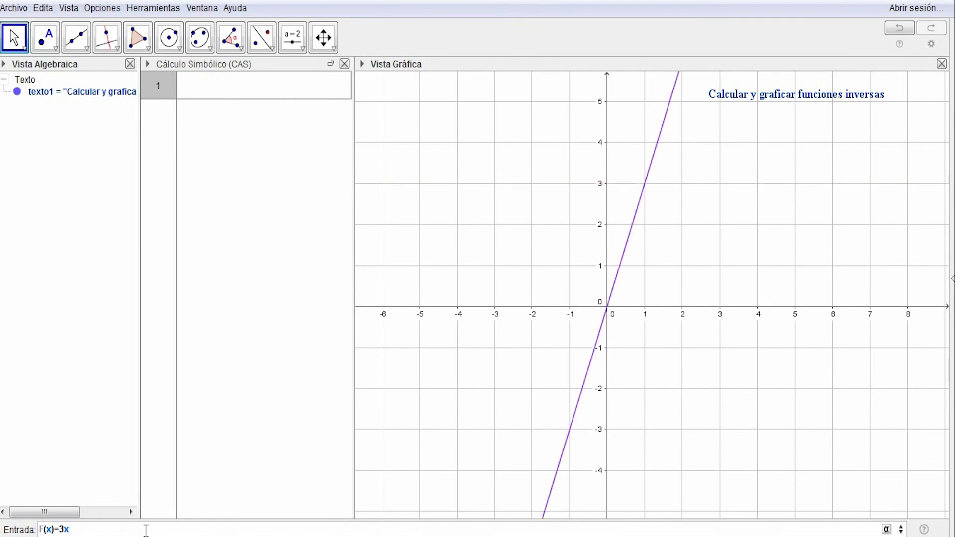
pyautogui.write('+2')
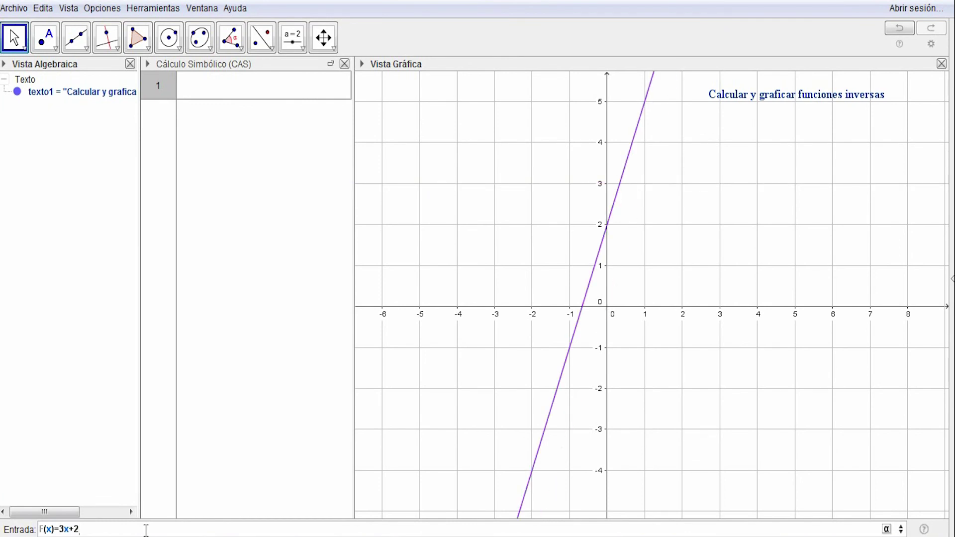
pyautogui.press('Return')
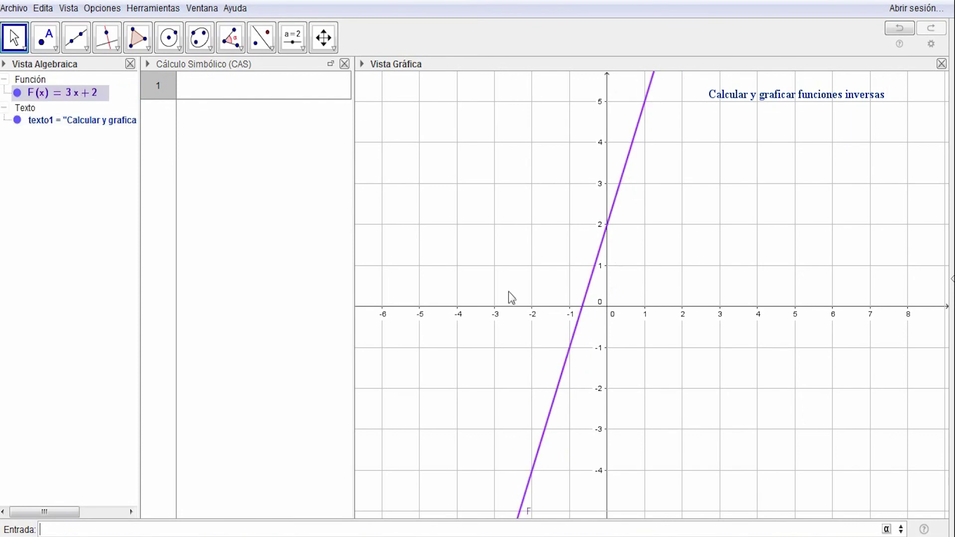
pyautogui.moveTo(85, 94); pyautogui.dragTo(675, 144)
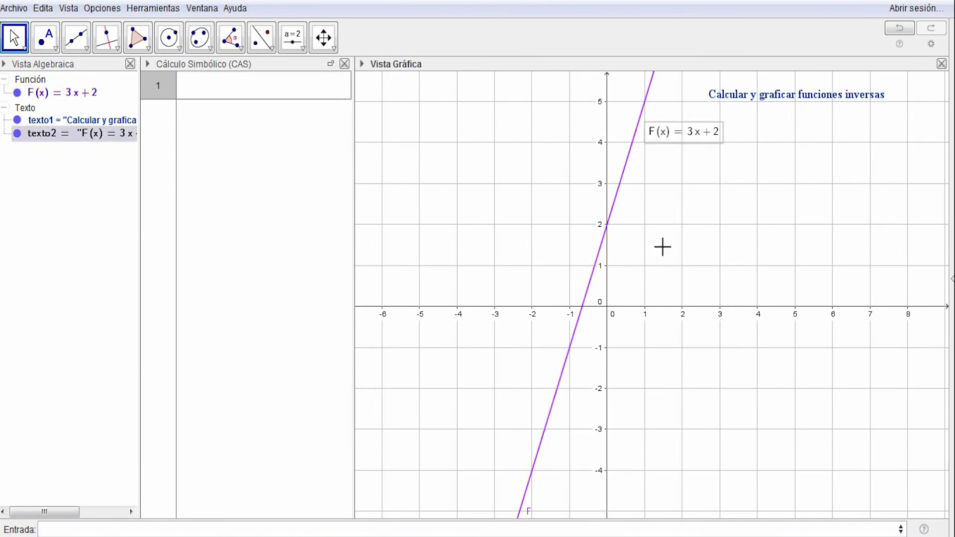
# Compute the inverse of 3x+2 in CAS row 1 with Inversa[3x+2] and show its graph.
pyautogui.click(200, 85)
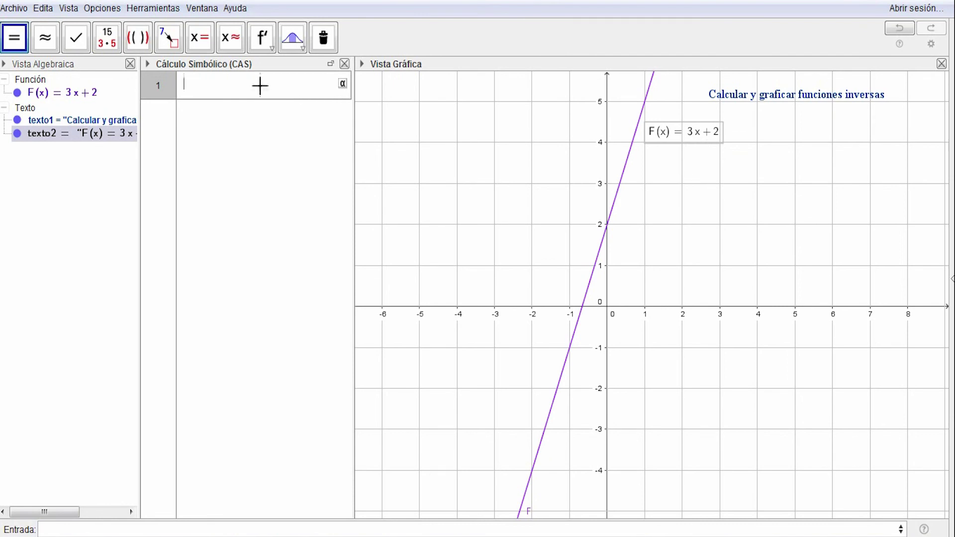
pyautogui.write('inv')
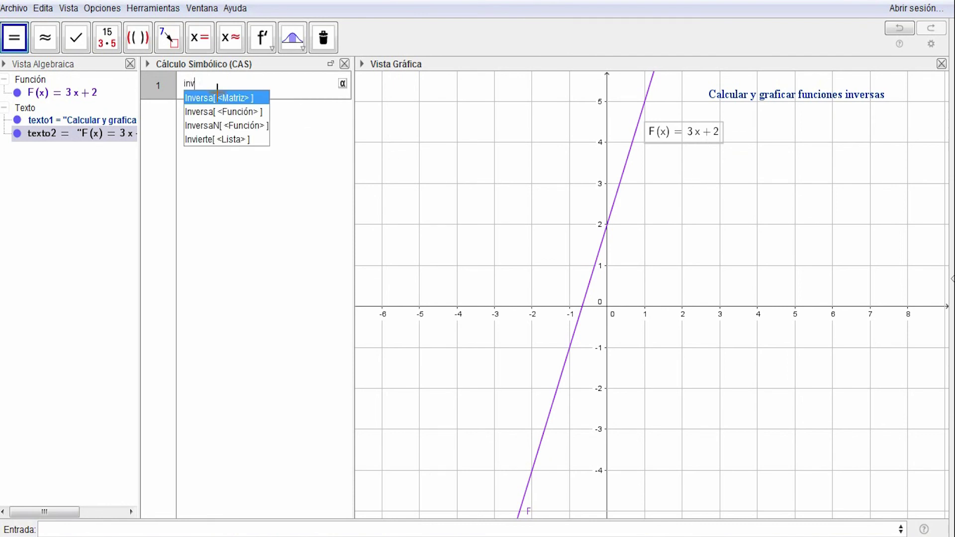
pyautogui.click(241, 112)
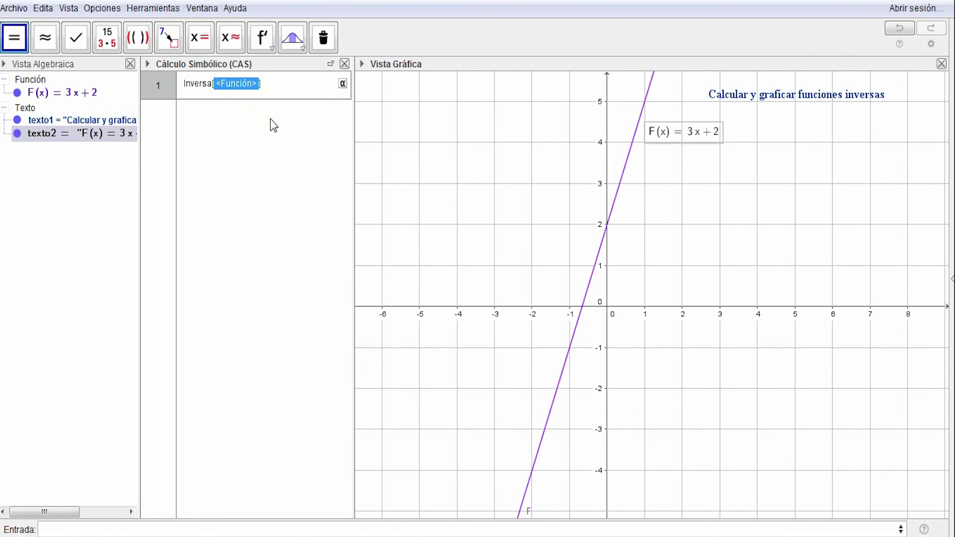
pyautogui.write('3x+')
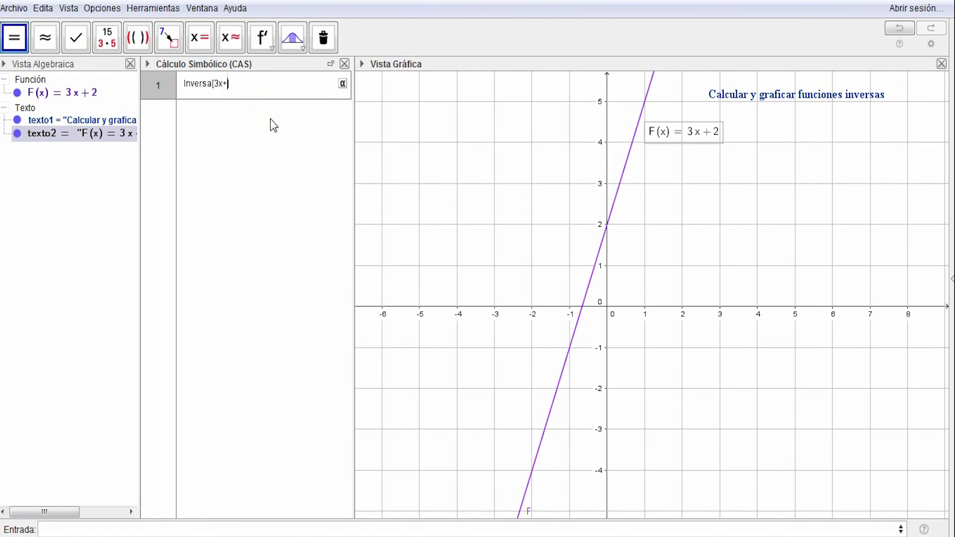
pyautogui.write('2')
pyautogui.press('Return')
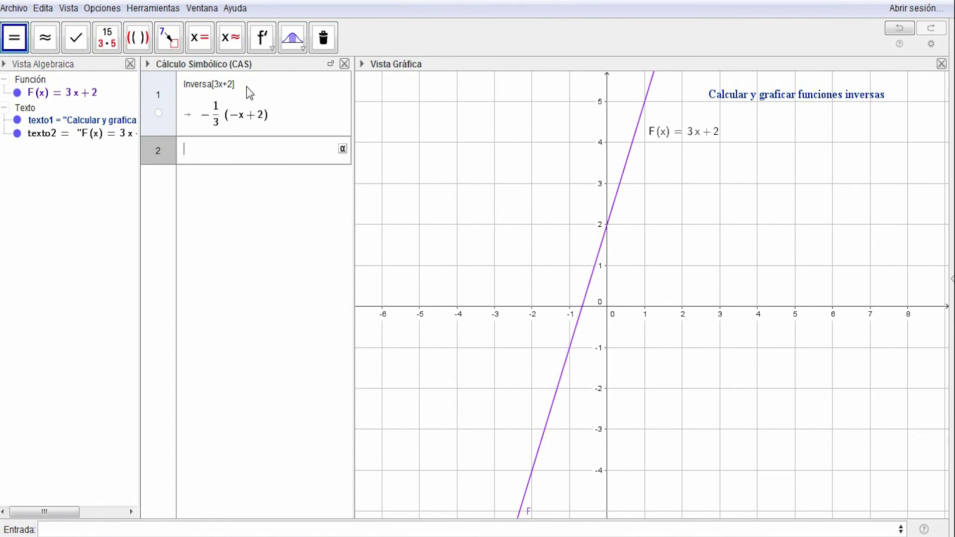
pyautogui.click(217, 128)
pyautogui.click(158, 113)
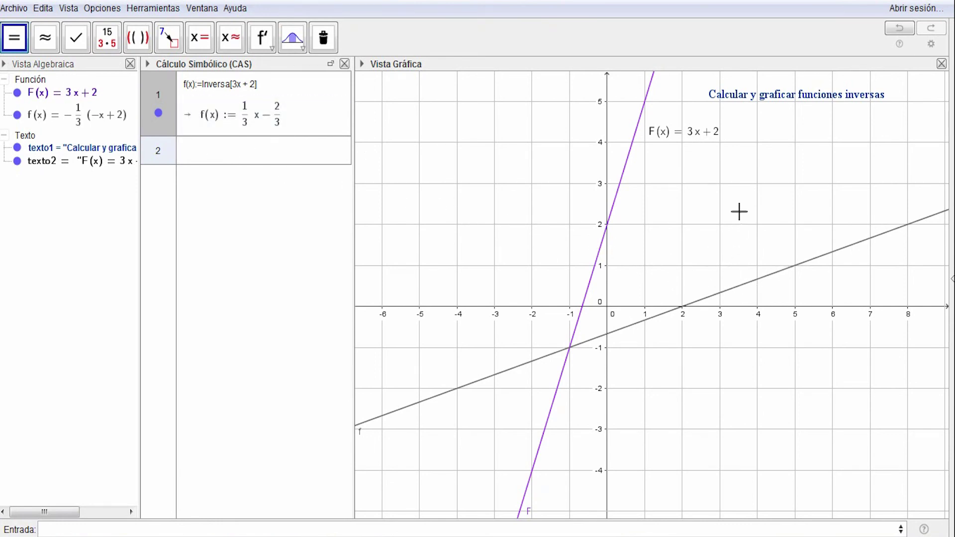
# Place the simplified inverse expression 1/3 x − 2/3 from the CAS result as a text just above the inverse's line.
pyautogui.click(46, 121)
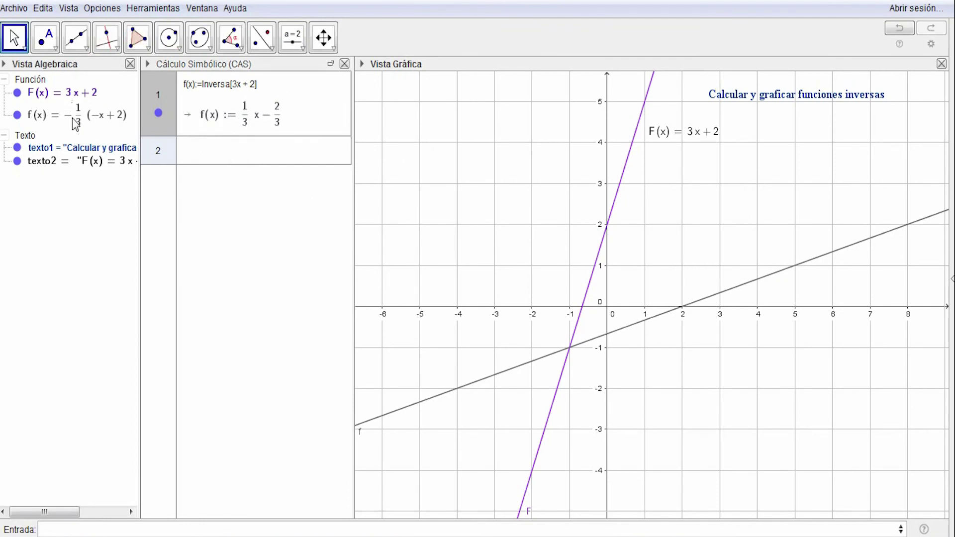
pyautogui.click(224, 125)
pyautogui.moveTo(242, 125); pyautogui.dragTo(712, 271)
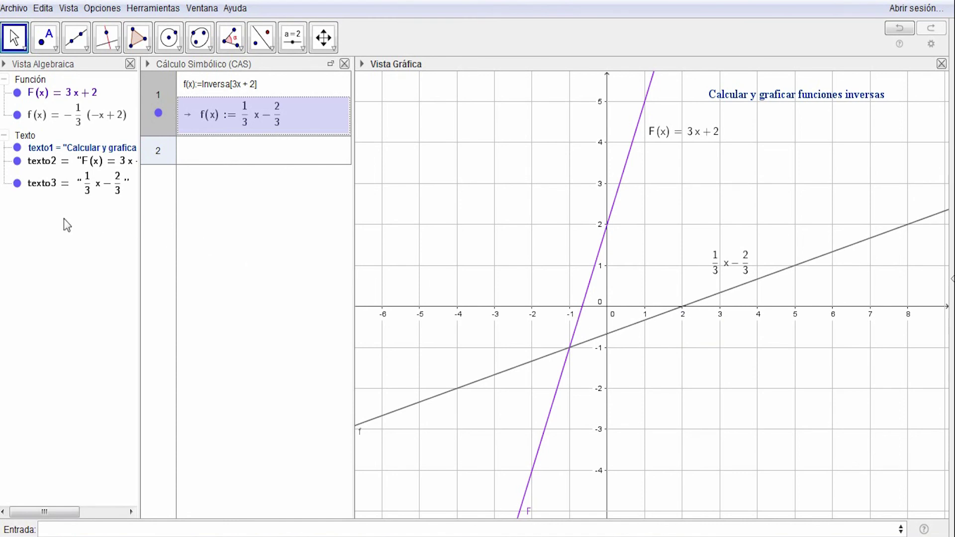
pyautogui.click(215, 153)
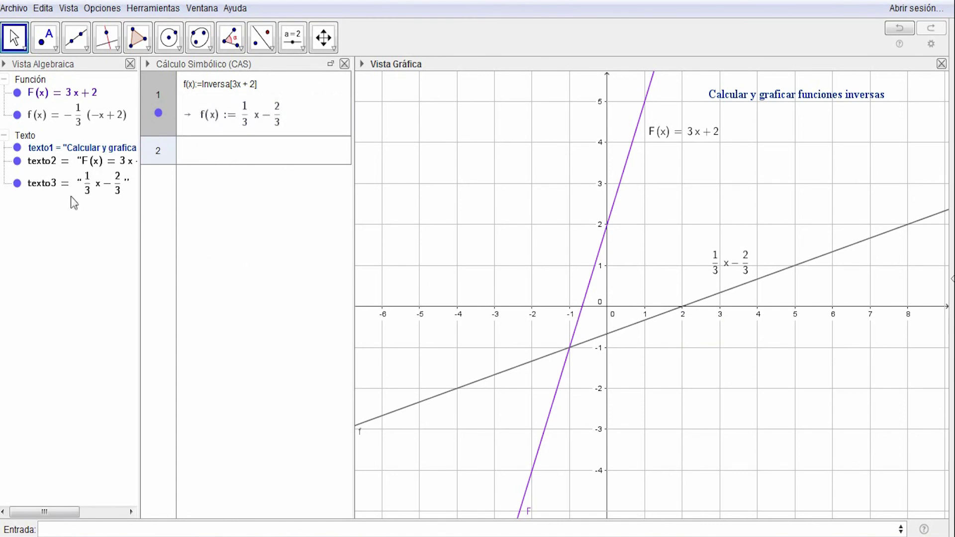
# Redefine f as the quadratic function f(x)=x^2.
pyautogui.click(119, 529)
pyautogui.write('f(x)')
pyautogui.write(')')
pyautogui.write('=')
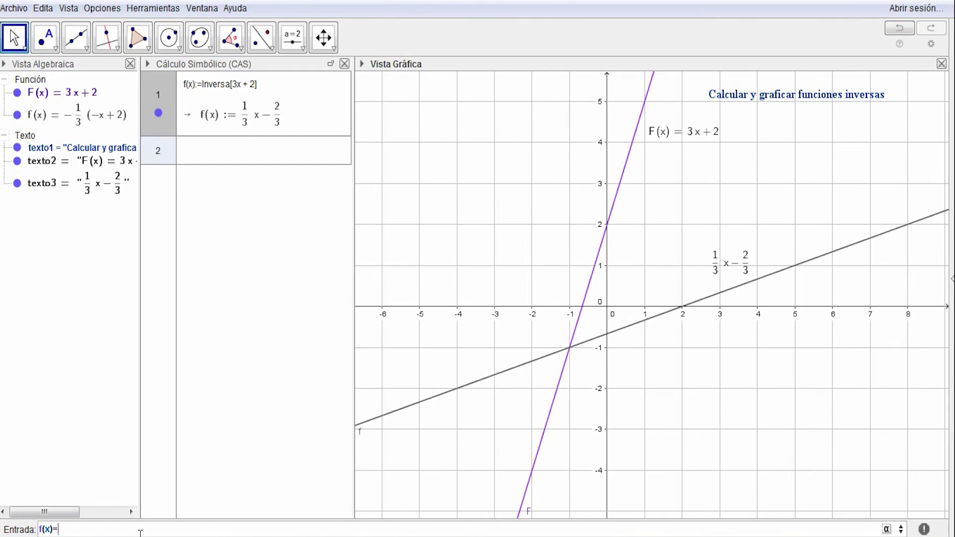
pyautogui.write('x^2')
pyautogui.press('Return')
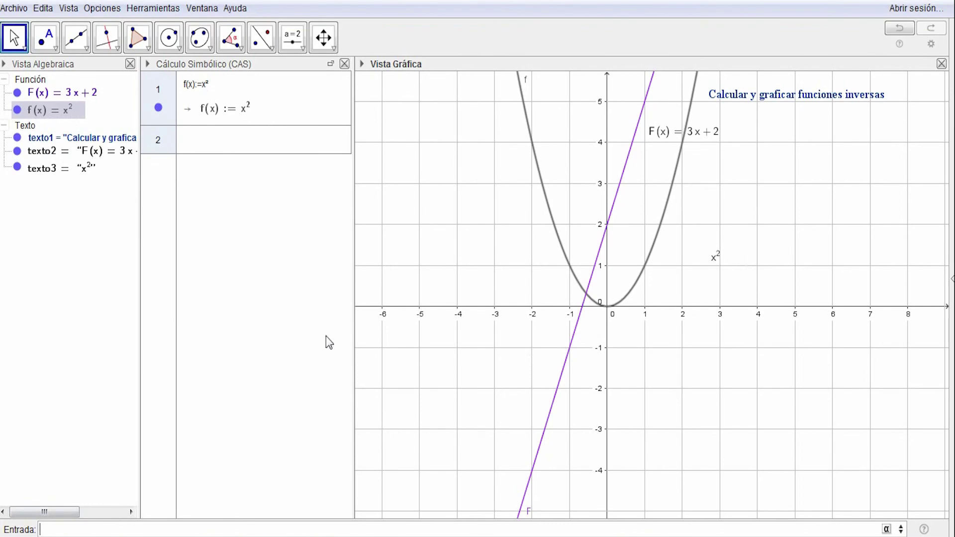
# Delete the line F(x)=3x+2 together with its dependent equation text.
pyautogui.click(617, 190)
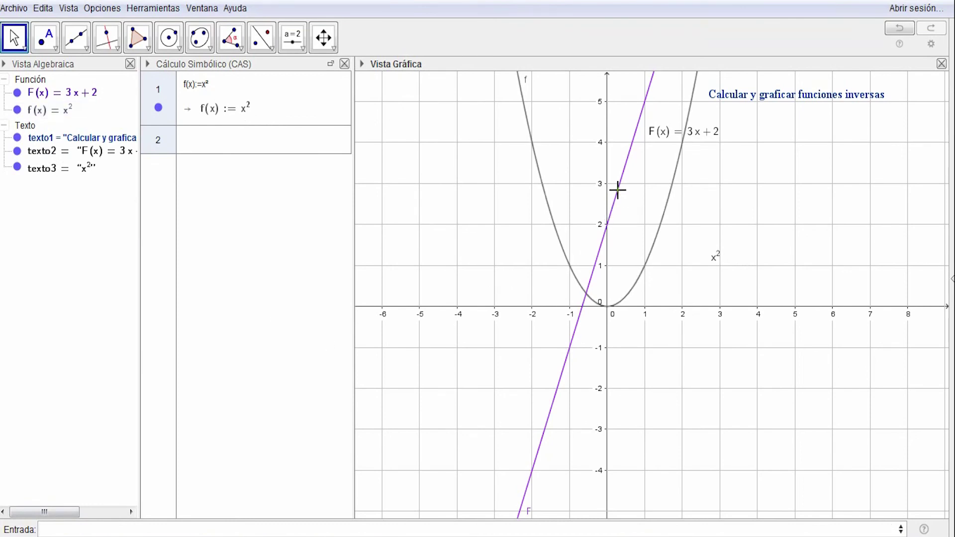
pyautogui.click(617, 190)
pyautogui.press('Delete')
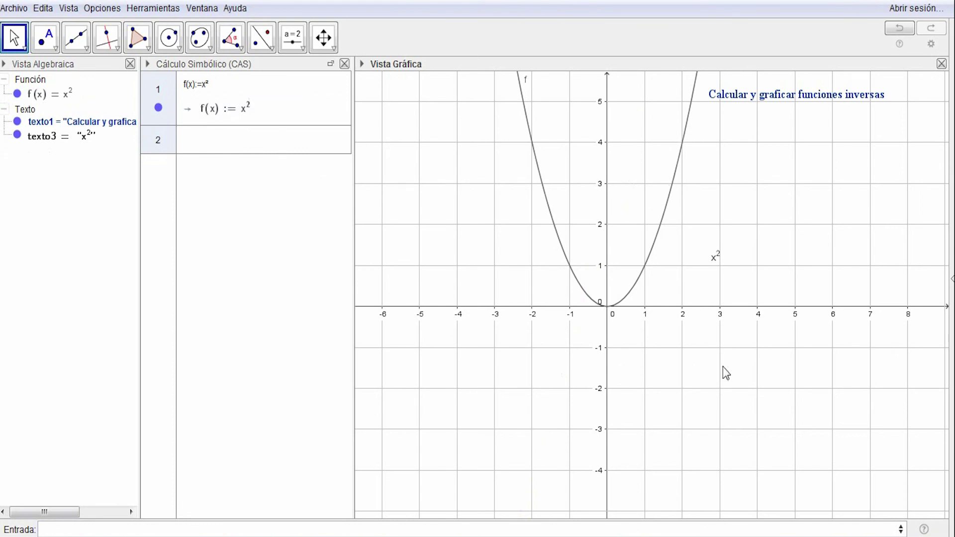
# Compute the inverse of x^2 in CAS row 2 with Inversa[x^2] and show its graph.
pyautogui.click(230, 139)
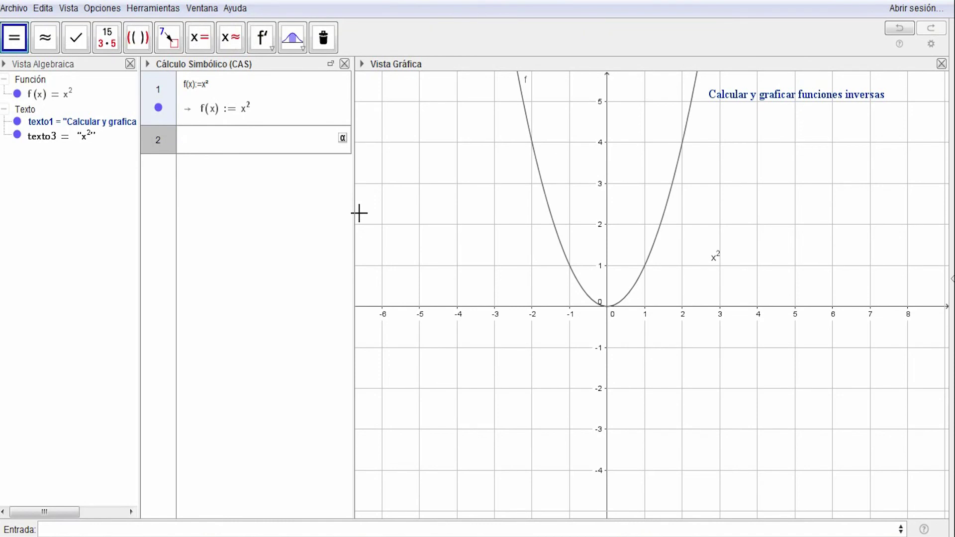
pyautogui.write('inve')
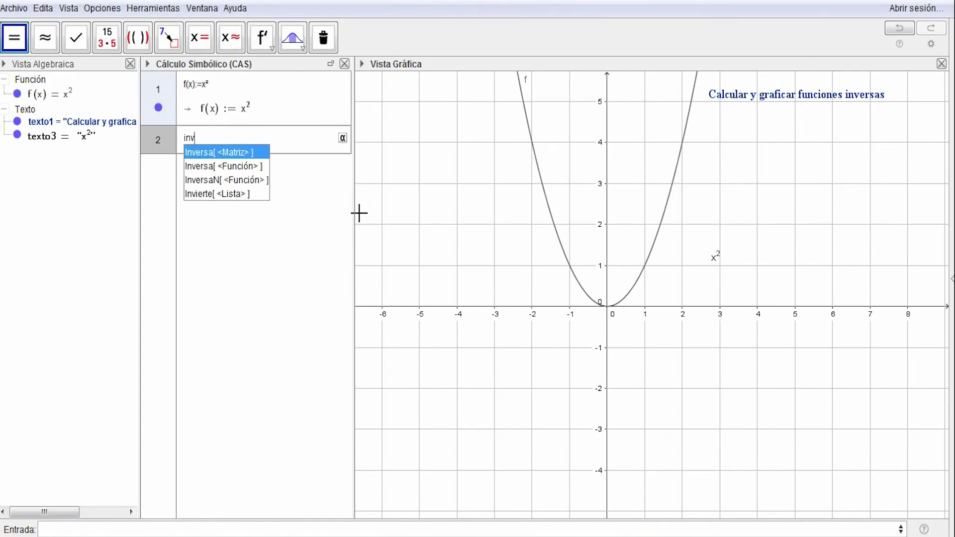
pyautogui.click(243, 166)
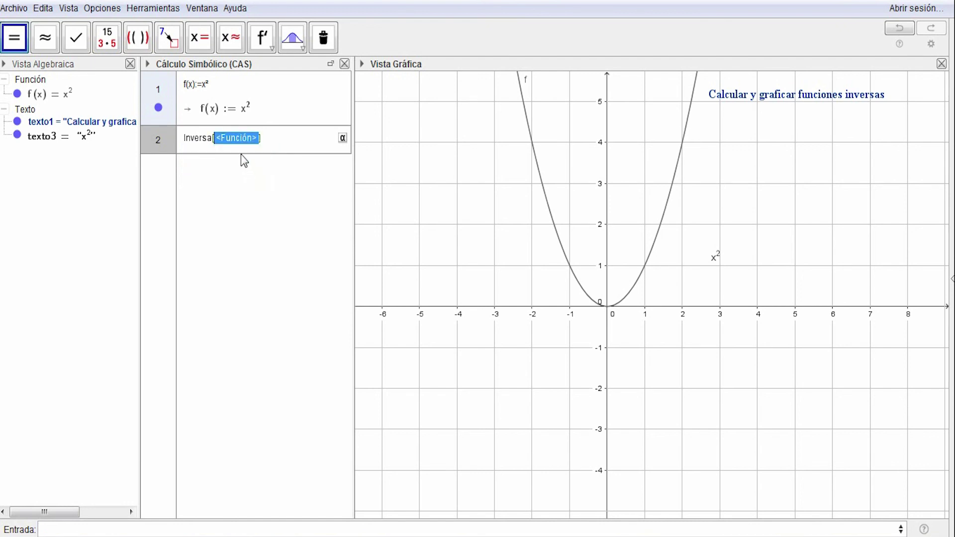
pyautogui.press('BackSpace')
pyautogui.write('x^2')
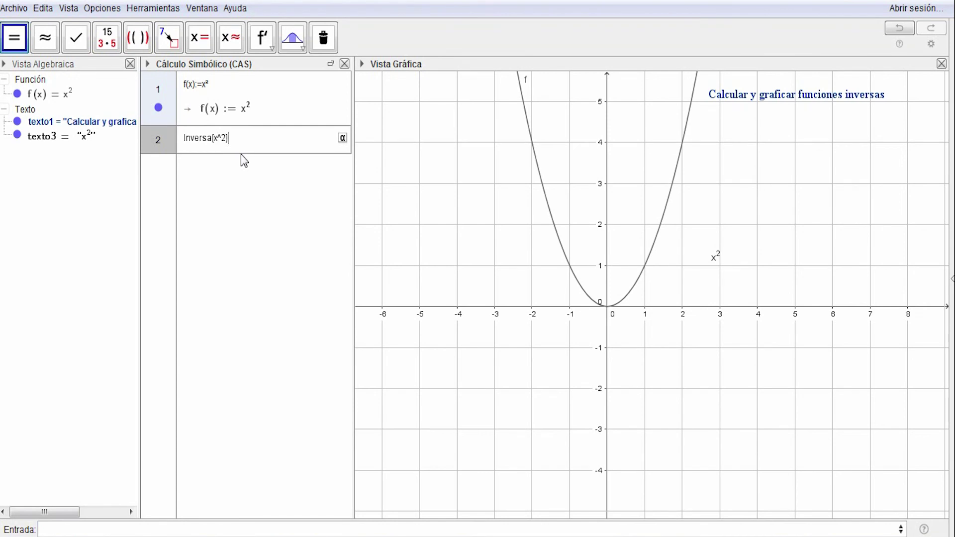
pyautogui.write(']')
pyautogui.press('Return')
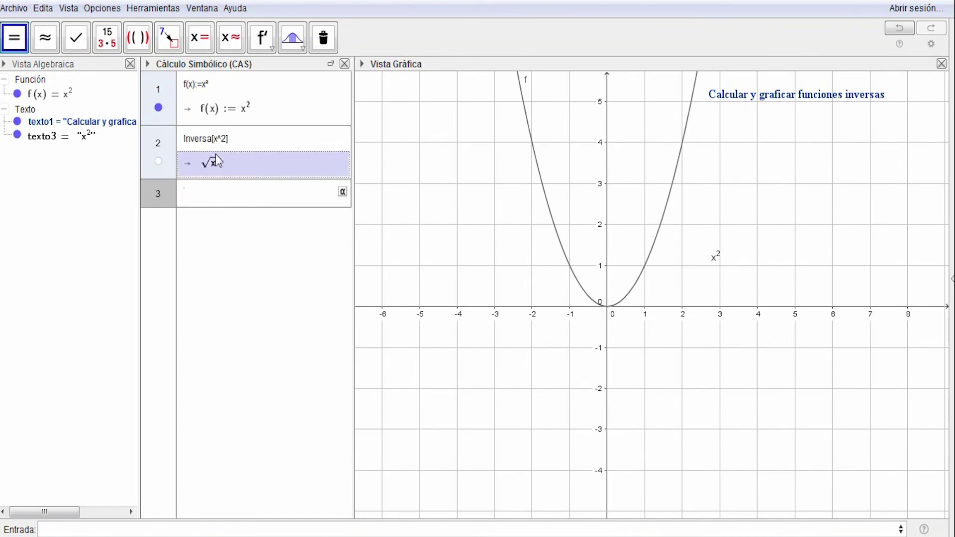
pyautogui.click(158, 161)
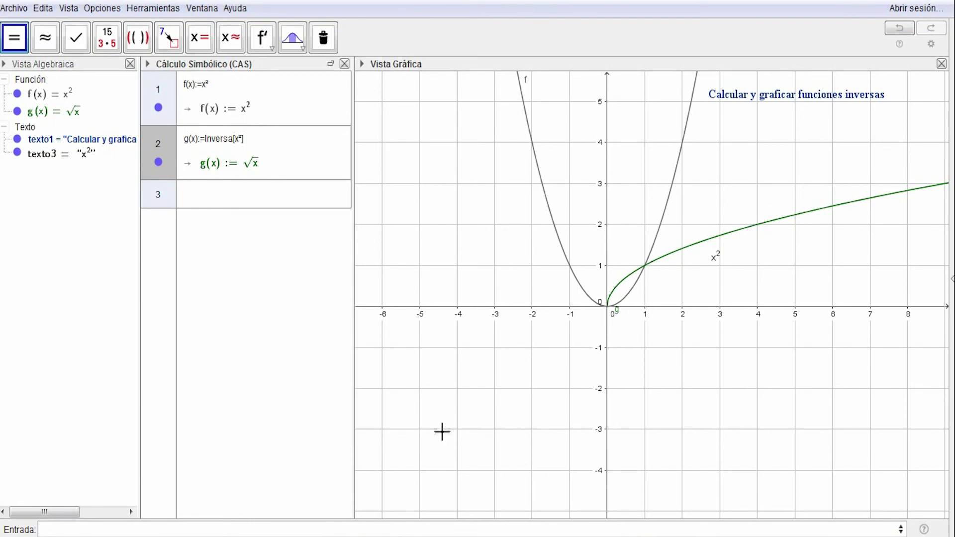
# Redefine f as the cubic function f(x)=x^3.
pyautogui.click(73, 528)
pyautogui.write('f(x)')
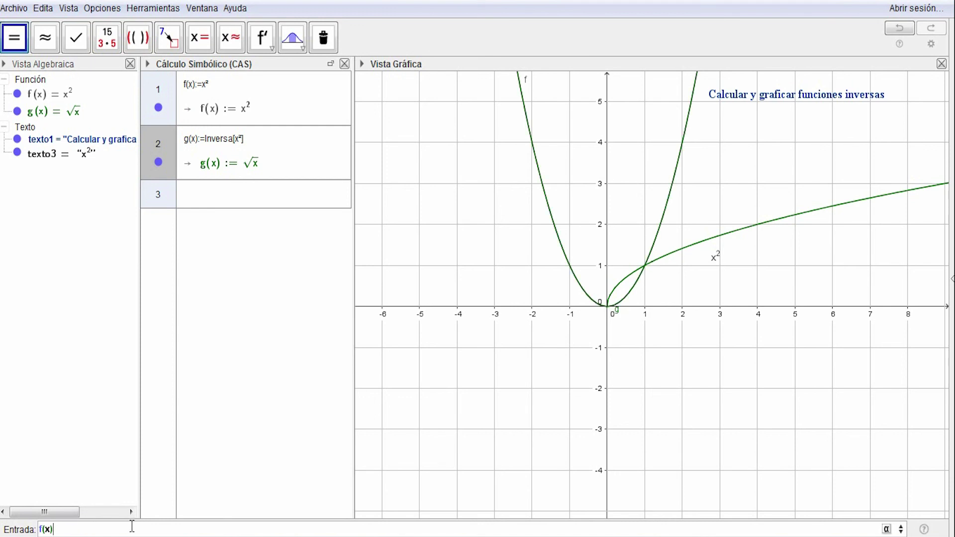
pyautogui.write('=x^3')
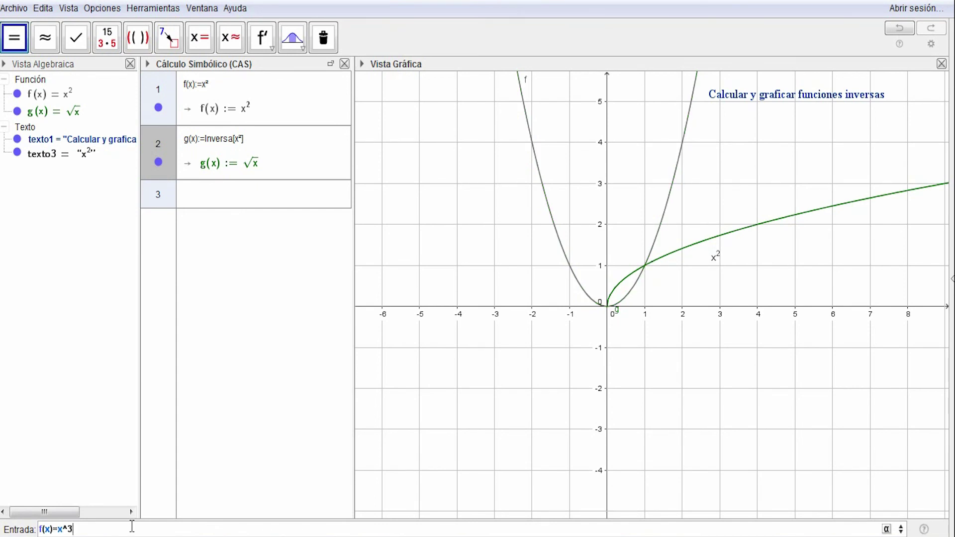
pyautogui.press('Return')
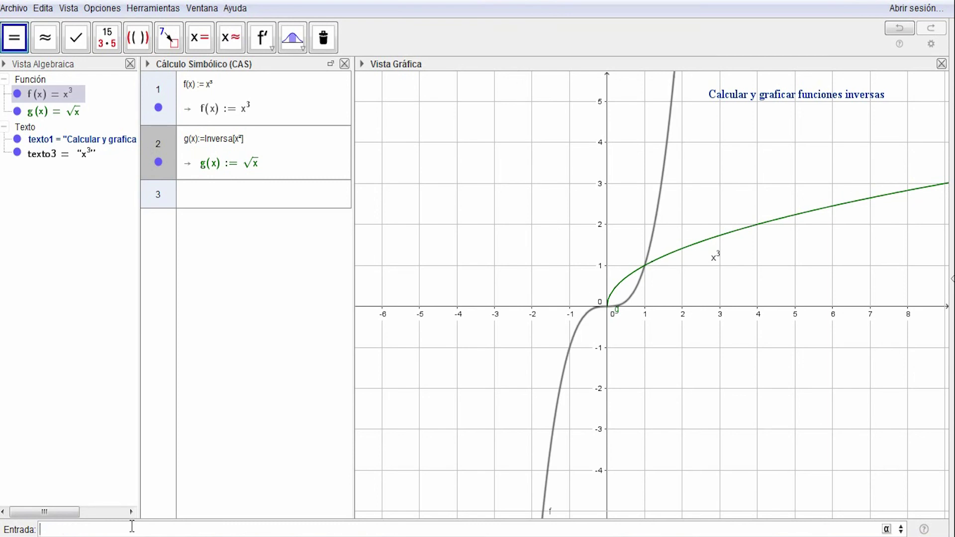
# Delete the square root curve g, the inverse of x^2, from the graph.
pyautogui.click(701, 249)
pyautogui.click(702, 243)
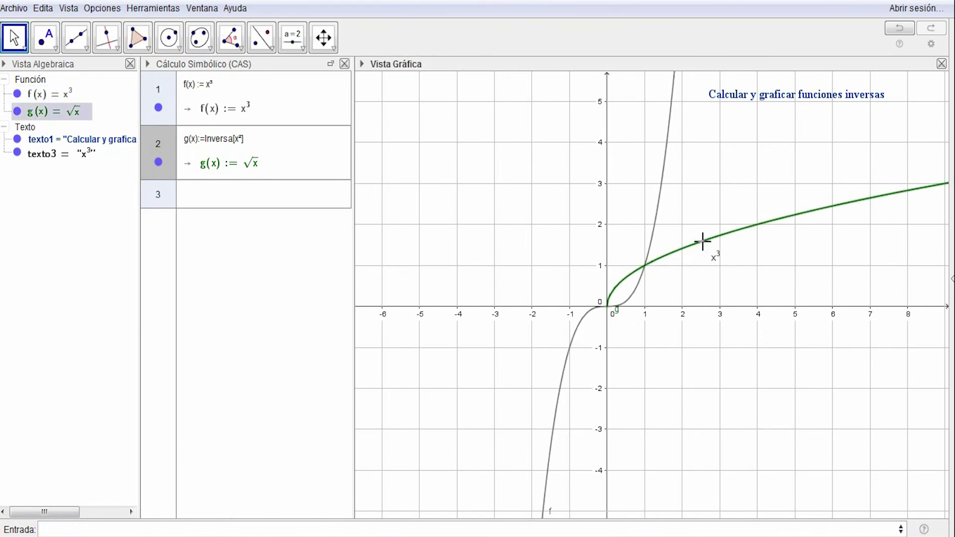
pyautogui.press('Delete')
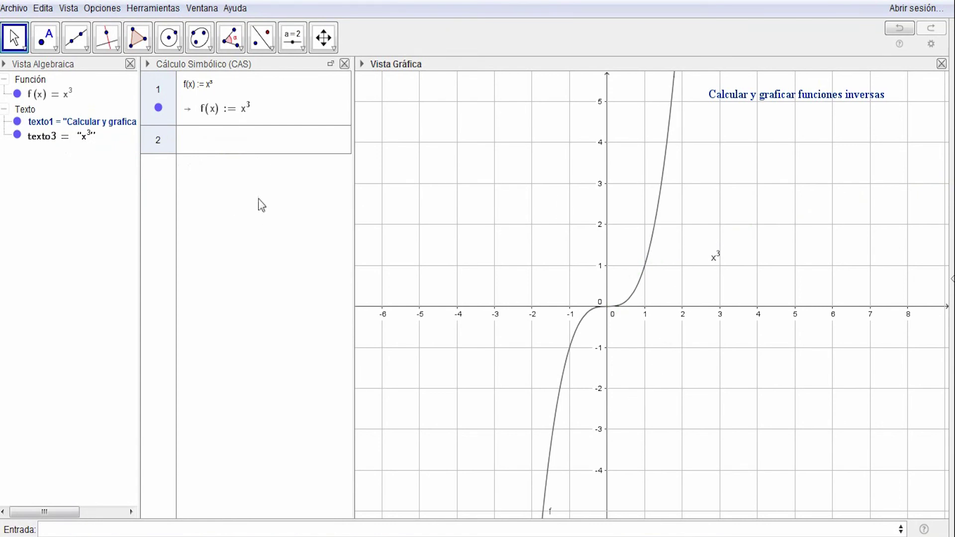
# Compute the inverse of x^3 in CAS row 2 with Inversa[x^3] and show its graph.
pyautogui.click(248, 141)
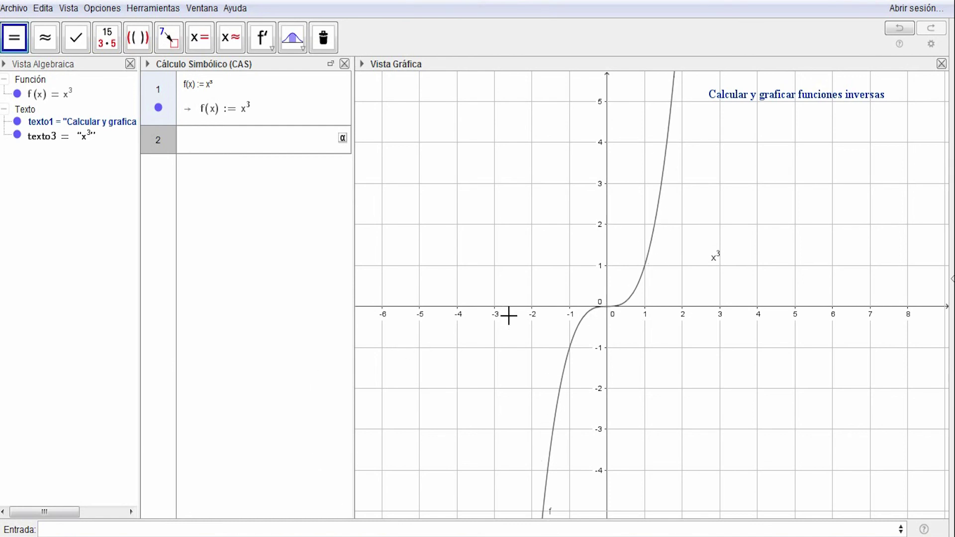
pyautogui.write('inve')
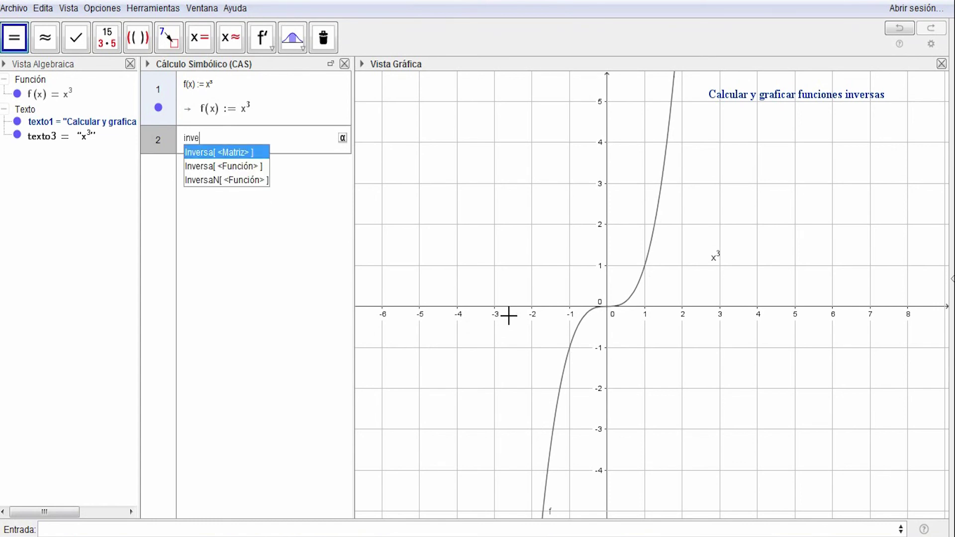
pyautogui.click(225, 166)
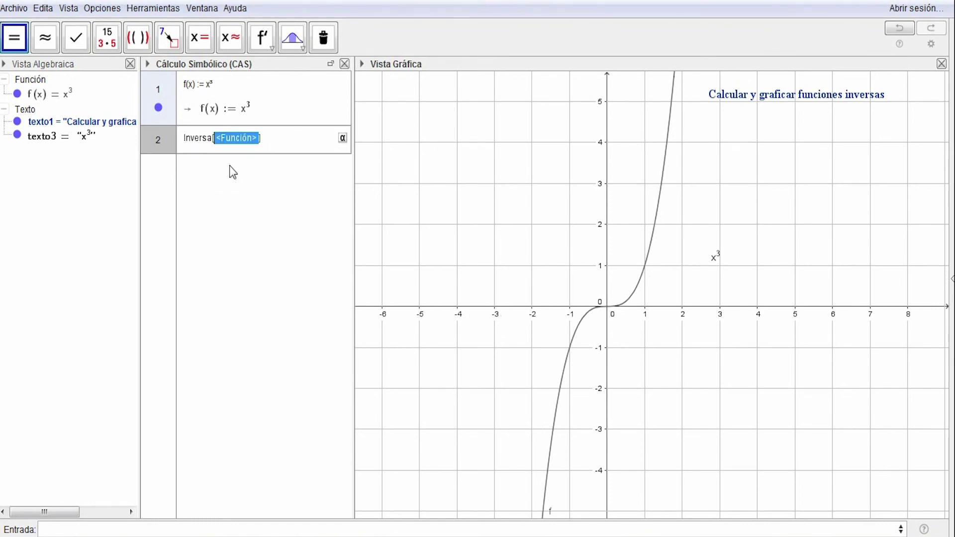
pyautogui.write('x^3')
pyautogui.press('Return')
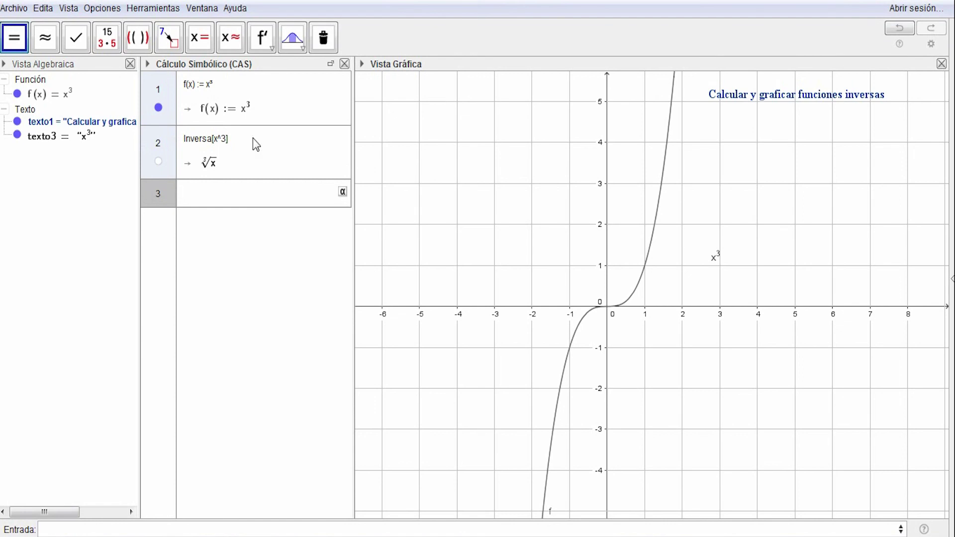
pyautogui.click(159, 161)
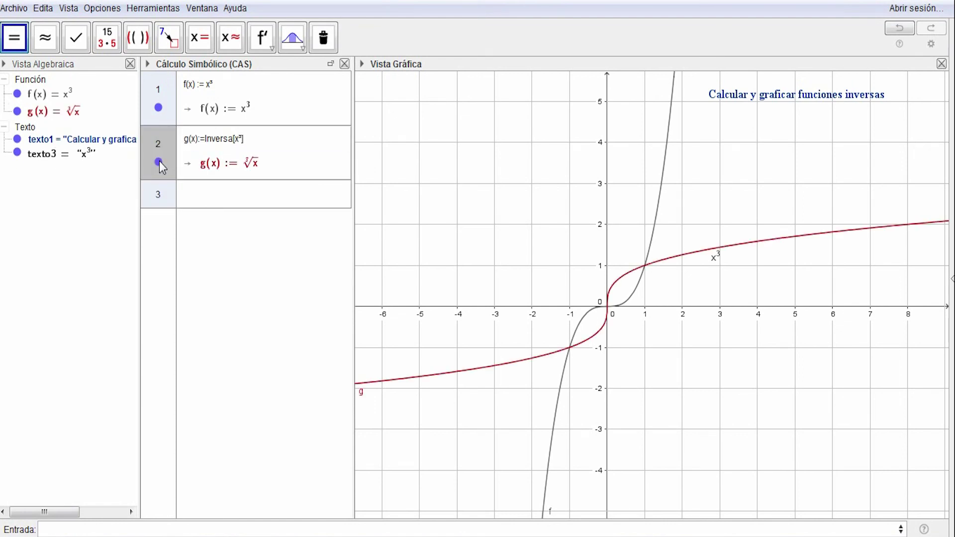
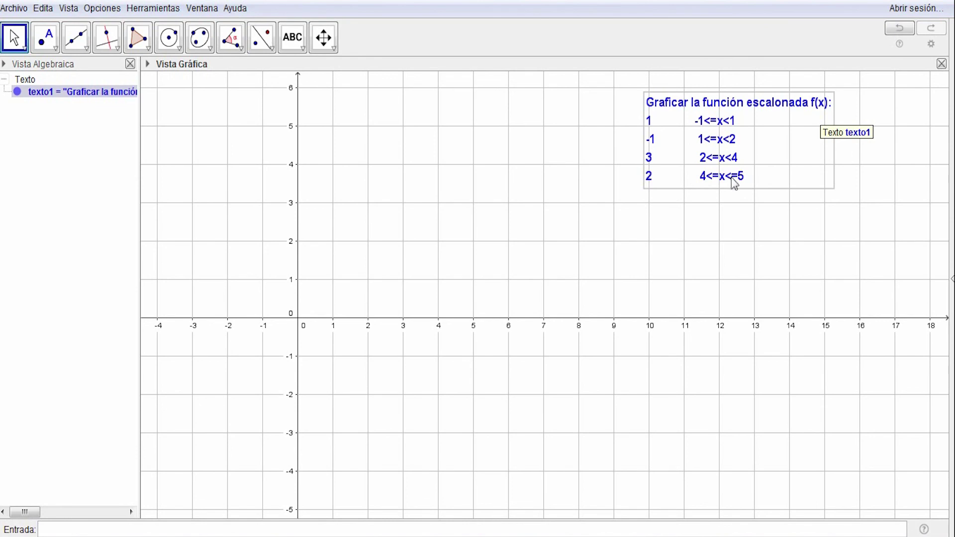
# Graph the first piece of the step function, the constant 1 from x=-1 to x=1, with Función[1, -1, 1].
pyautogui.click(528, 241)
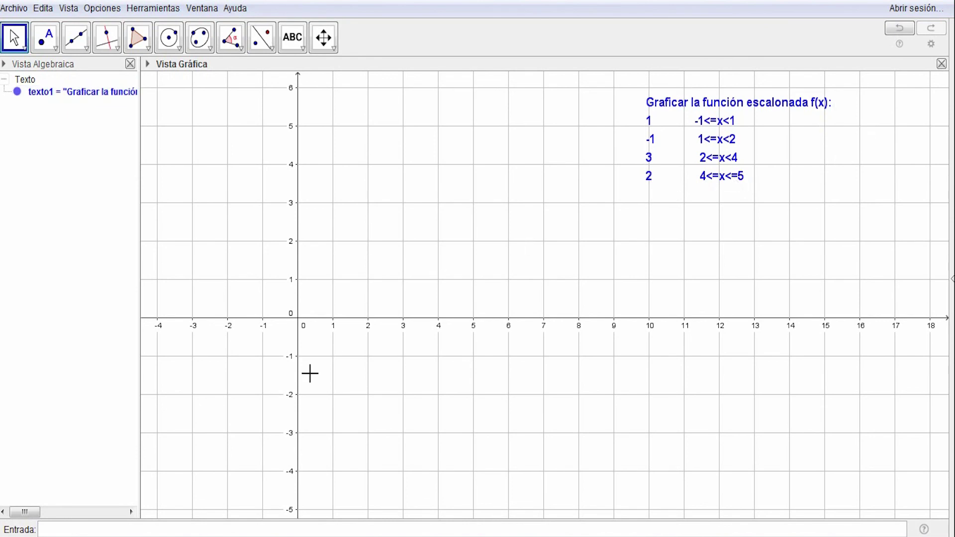
pyautogui.click(93, 529)
pyautogui.click(768, 536)
pyautogui.click(777, 518)
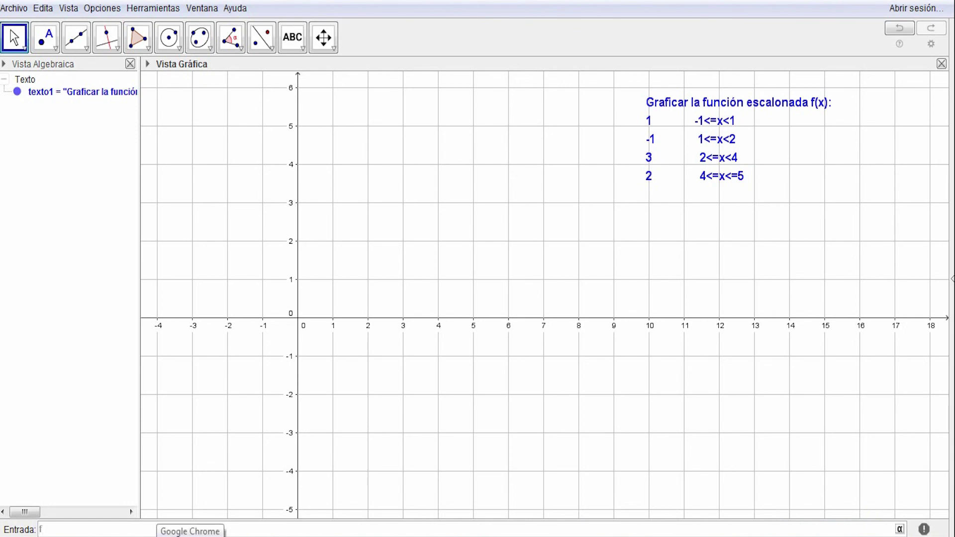
pyautogui.write('nci')
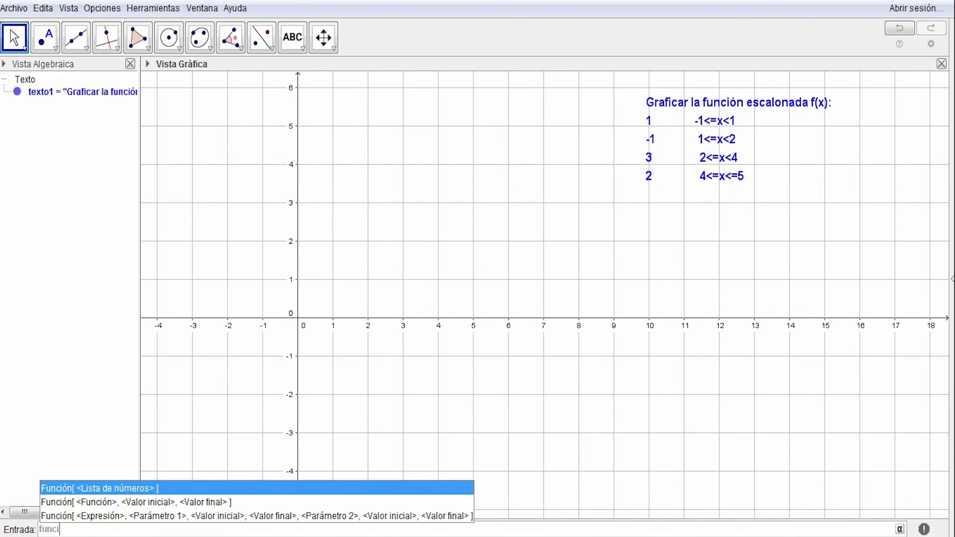
pyautogui.click(161, 502)
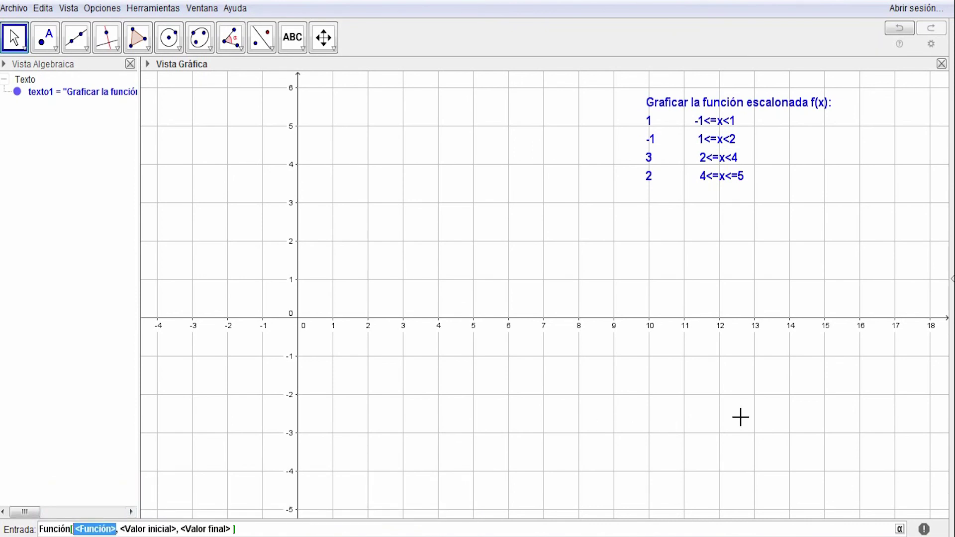
pyautogui.write('1')
pyautogui.press('Tab')
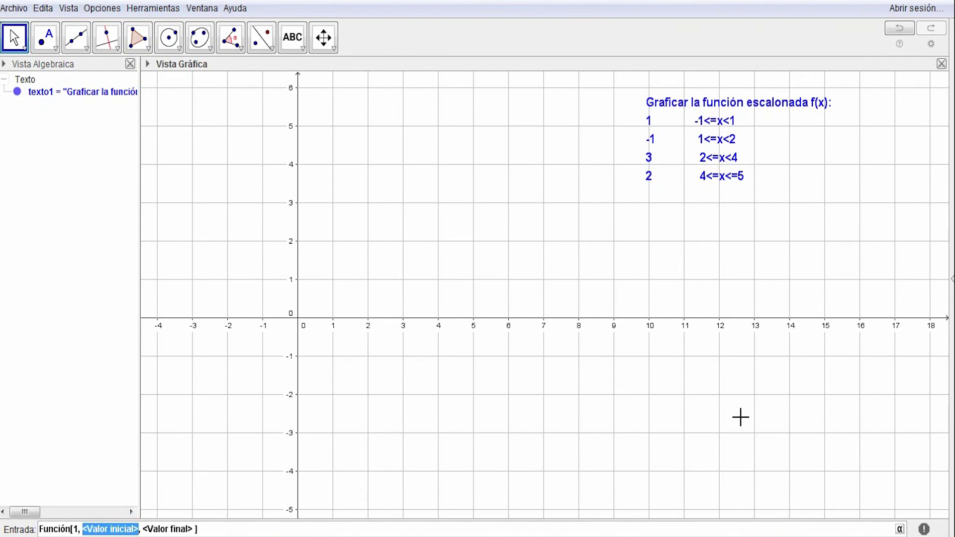
pyautogui.write('-1')
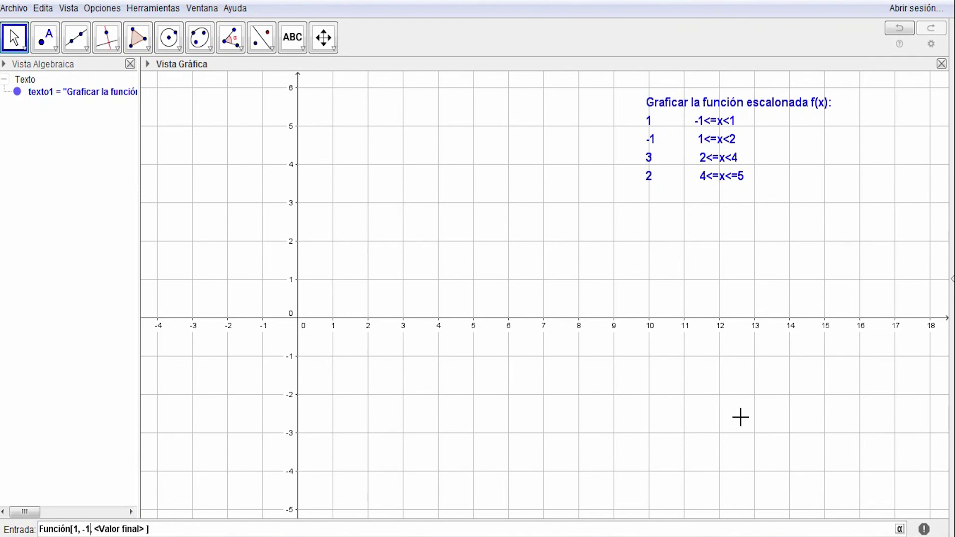
pyautogui.press('Tab')
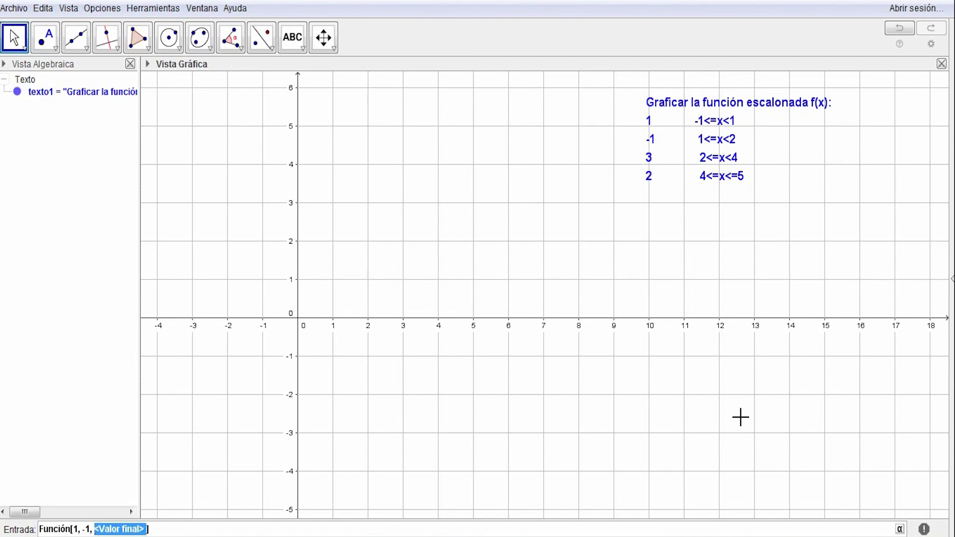
pyautogui.write('1')
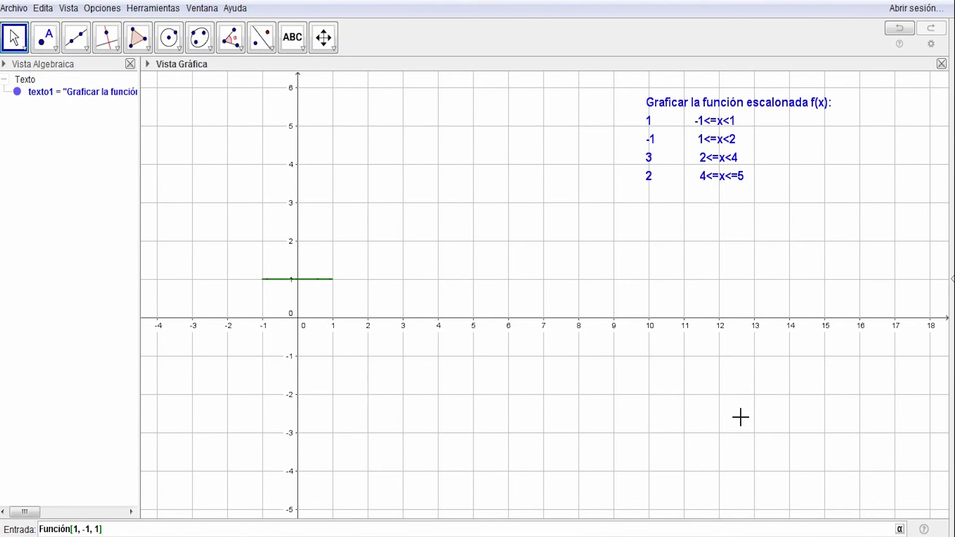
pyautogui.press('Return')
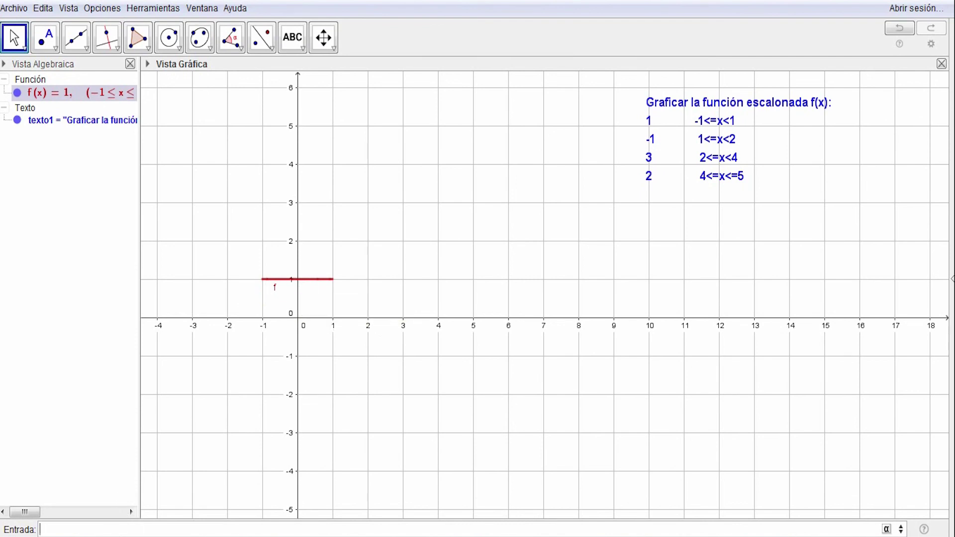
# Graph the second piece of the step function, the constant -1 from x=1 to x=2, with Función[-1, 1, 2].
pyautogui.write('func')
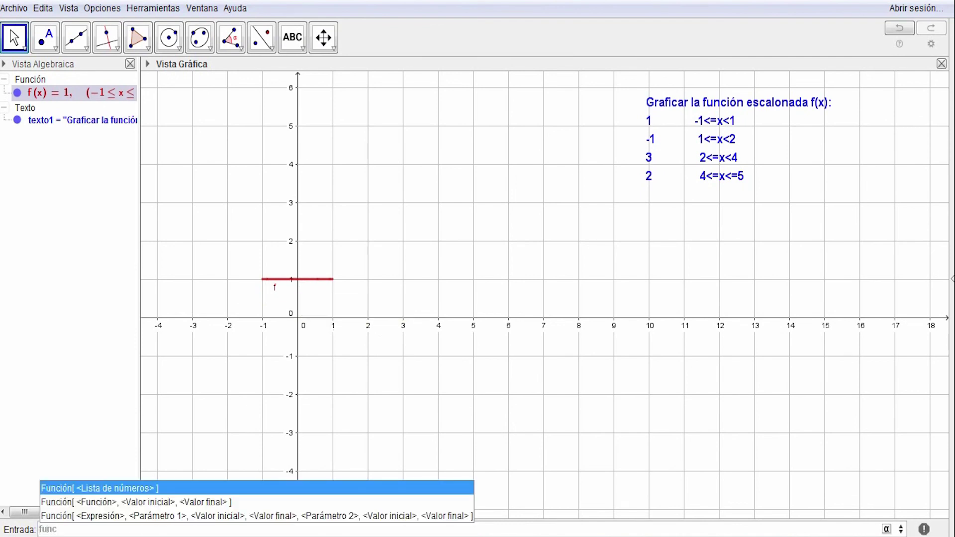
pyautogui.click(148, 502)
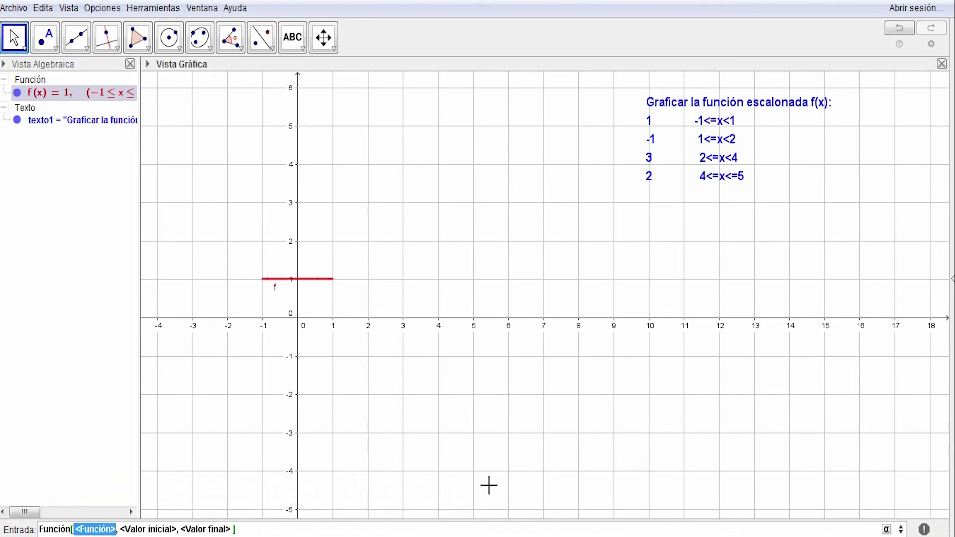
pyautogui.write('-1')
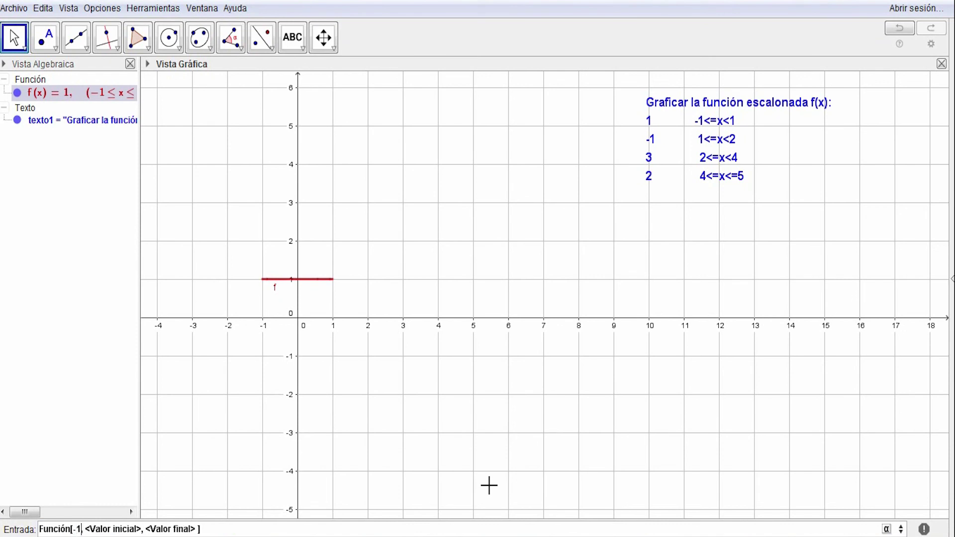
pyautogui.press('Tab')
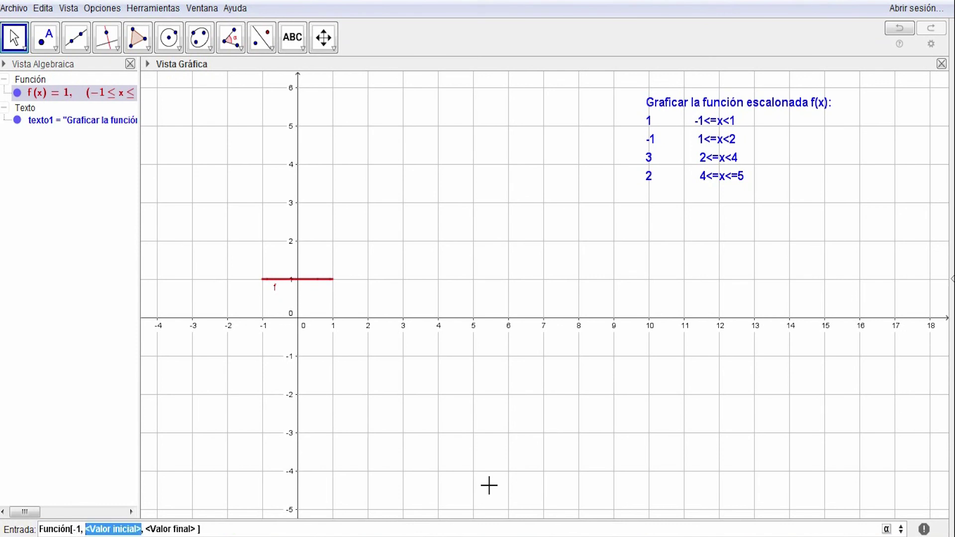
pyautogui.write('1')
pyautogui.press('Tab')
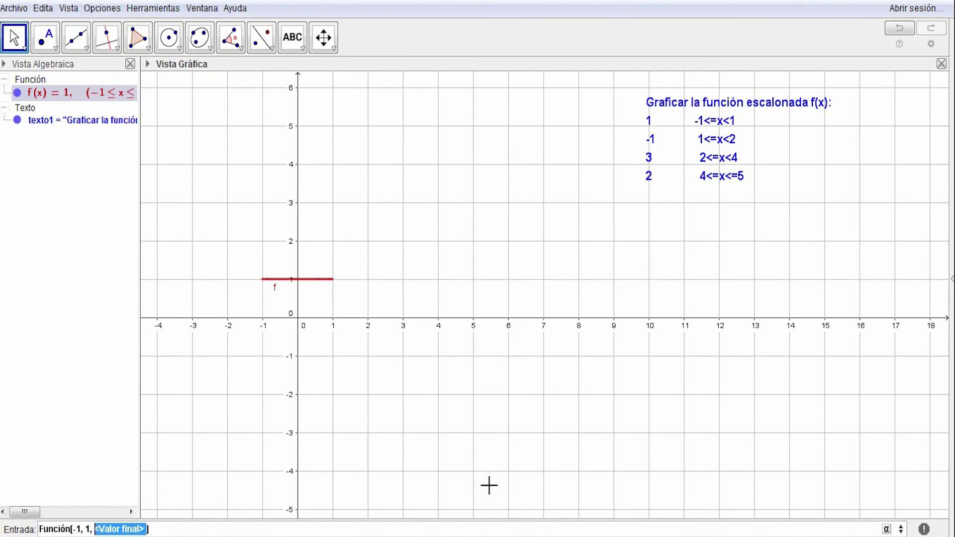
pyautogui.write('2')
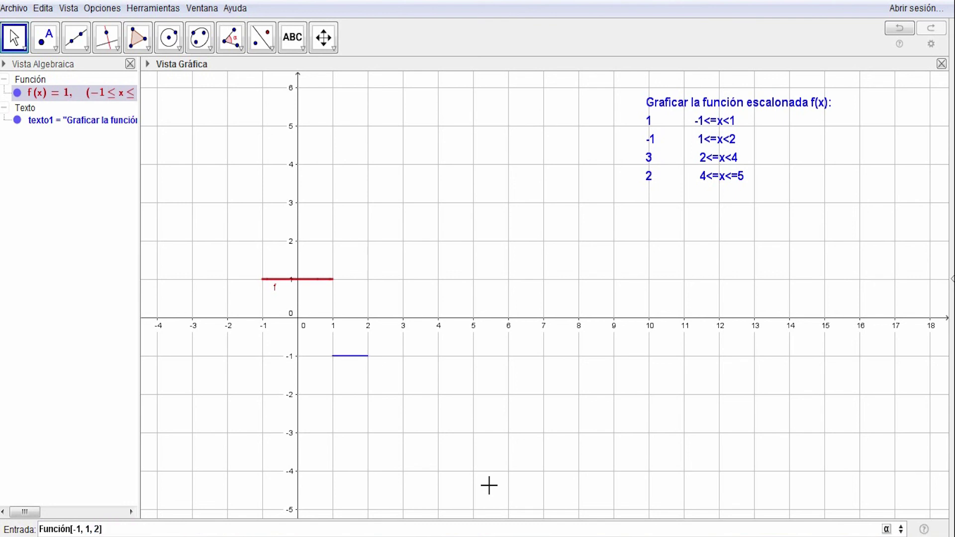
pyautogui.press('Return')
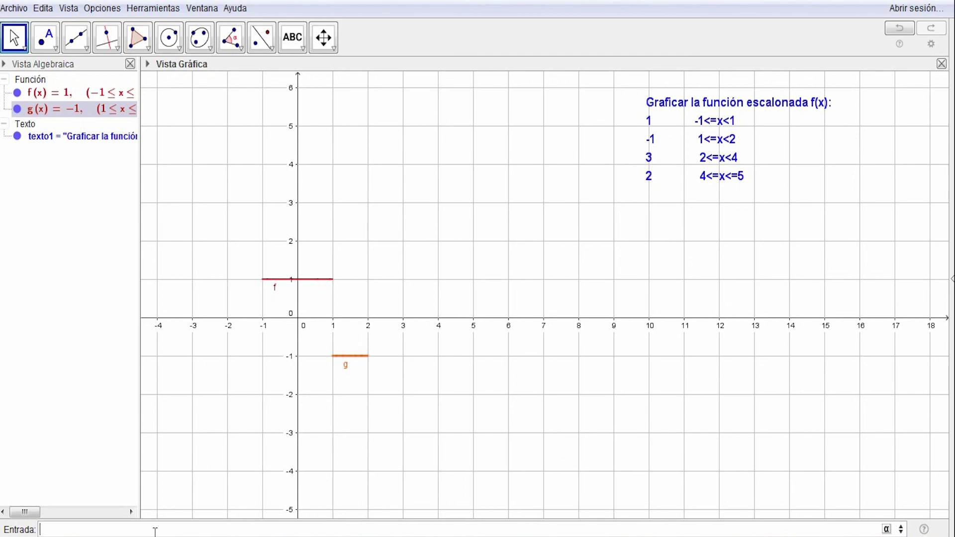
# Graph the third piece of the step function, the constant 3 from x=2 to x=4, with Función[3, 2, 4].
pyautogui.write('uncion')
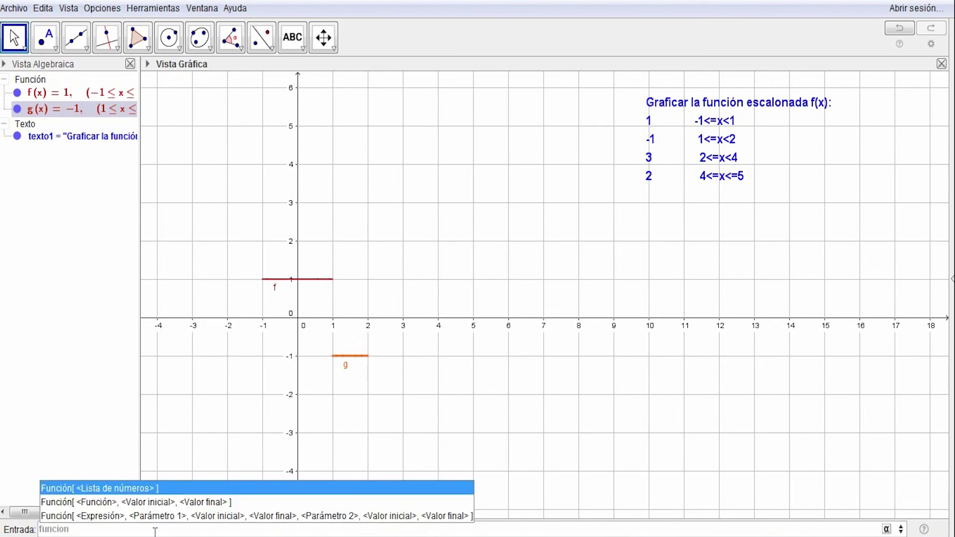
pyautogui.click(155, 501)
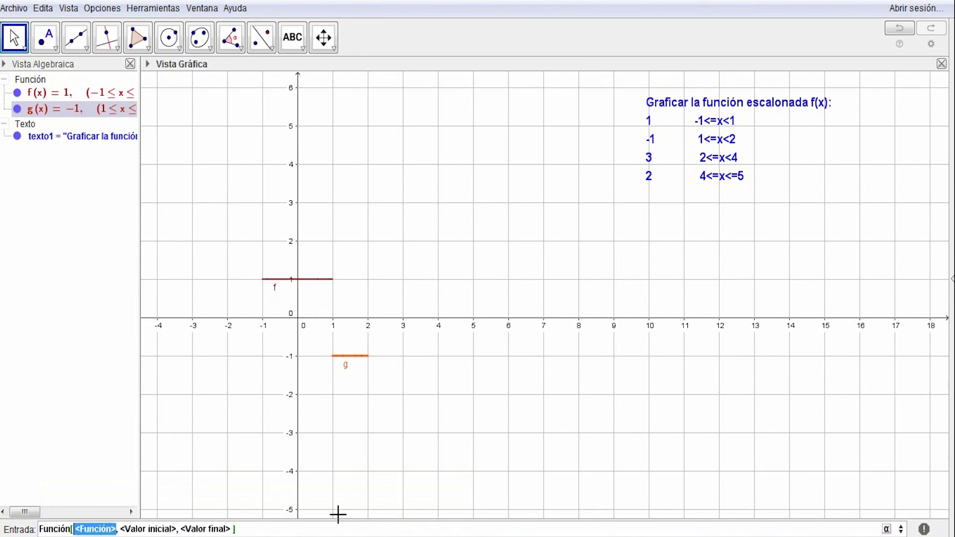
pyautogui.write('3')
pyautogui.press('Tab')
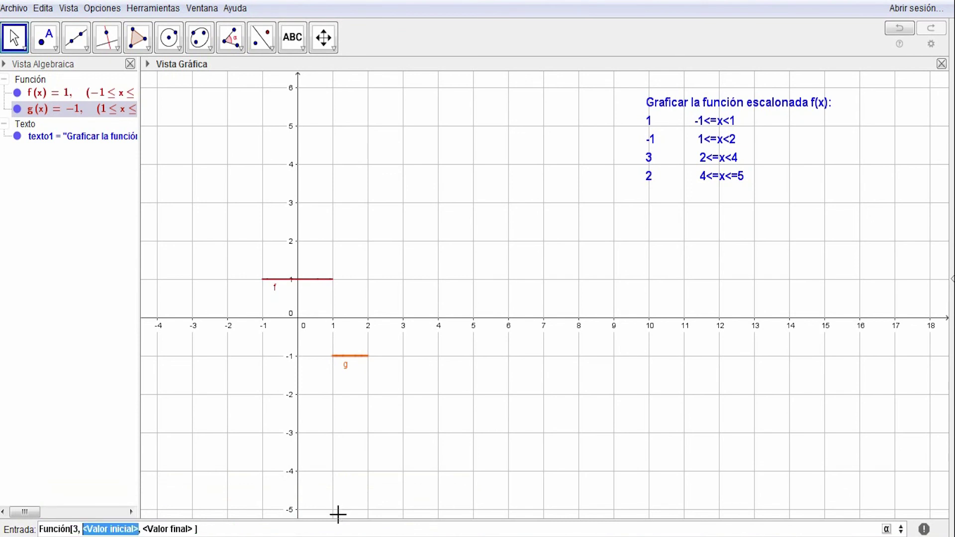
pyautogui.write('2')
pyautogui.press('Tab')
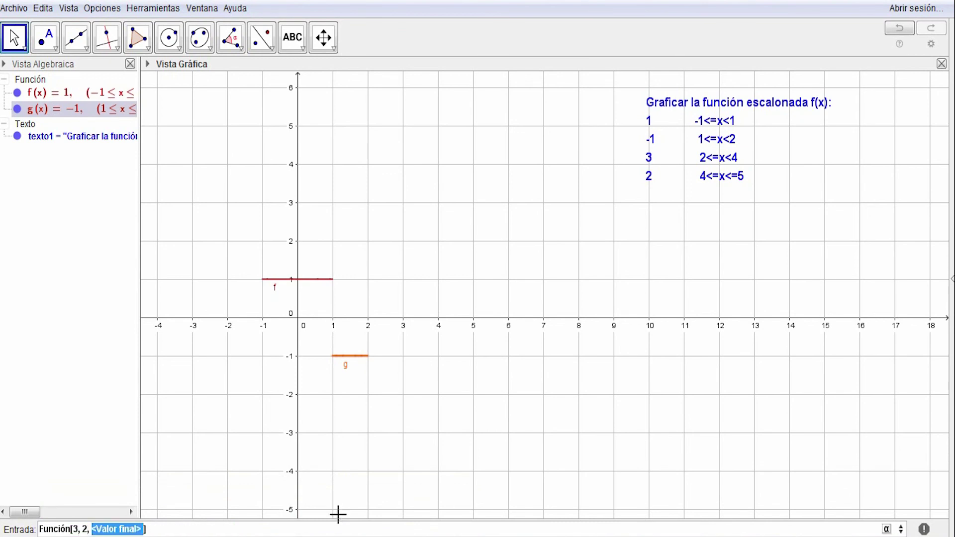
pyautogui.write('4')
pyautogui.press('Return')
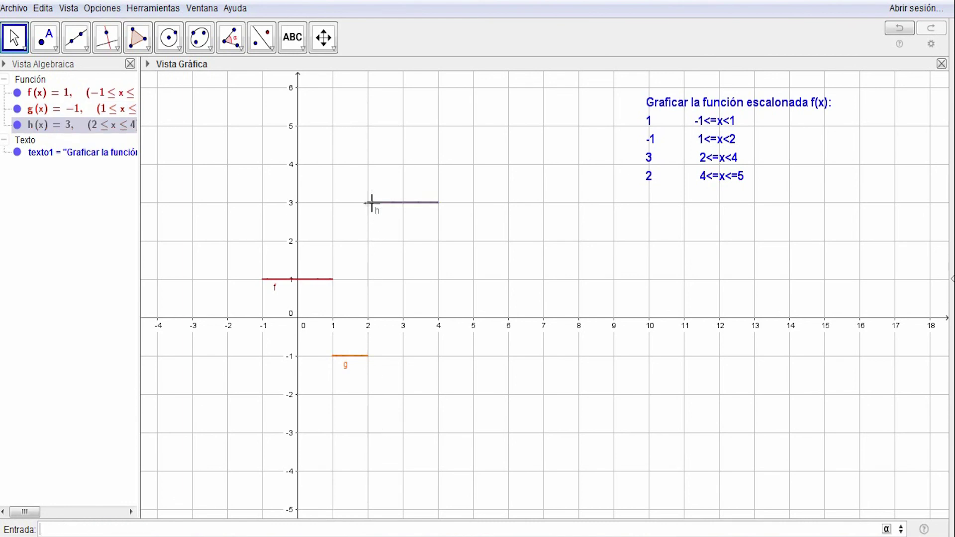
# Graph the fourth piece of the step function, the constant 2 from x=4 to x=5, with Función[2, 4, 5].
pyautogui.moveTo(381, 201)
pyautogui.write('uncion')
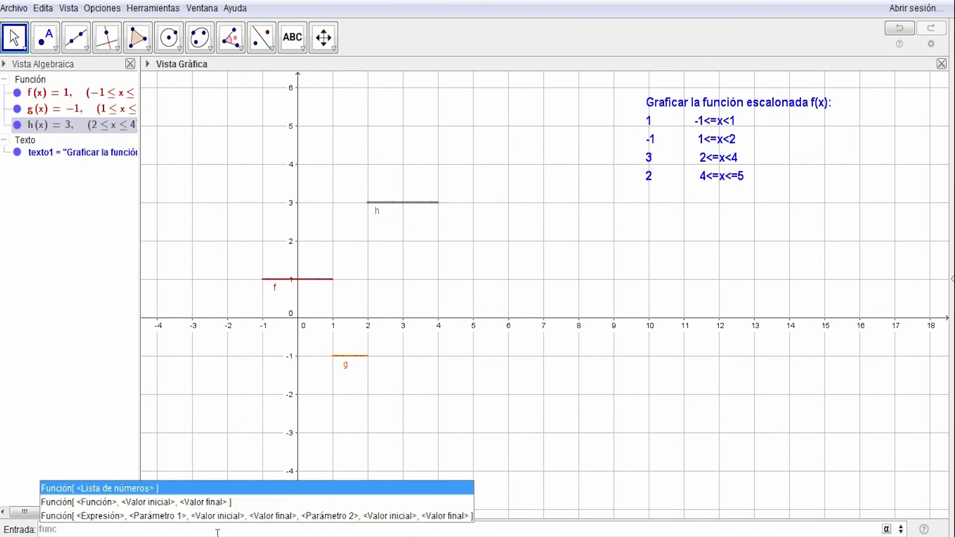
pyautogui.click(214, 500)
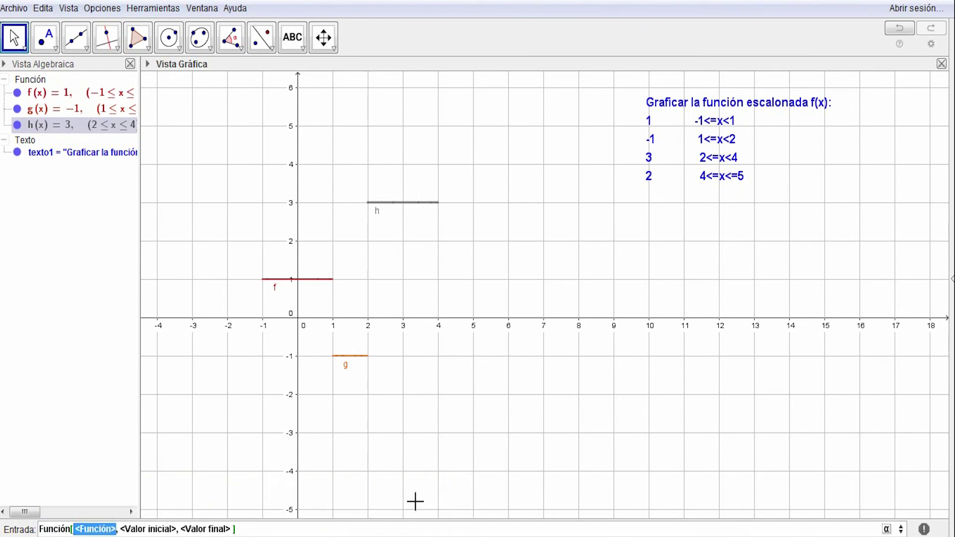
pyautogui.write('2')
pyautogui.press('Tab')
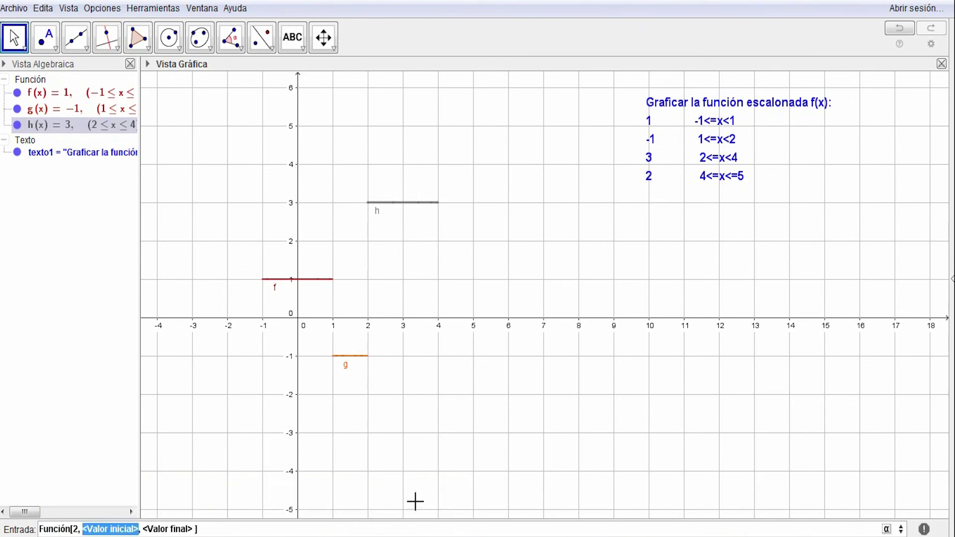
pyautogui.write('4')
pyautogui.press('Tab')
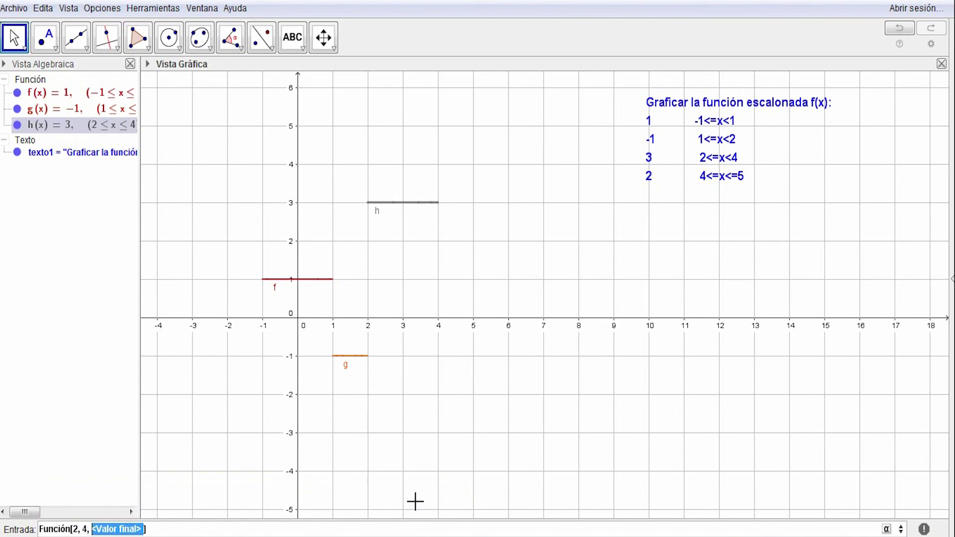
pyautogui.write('5')
pyautogui.press('Return')
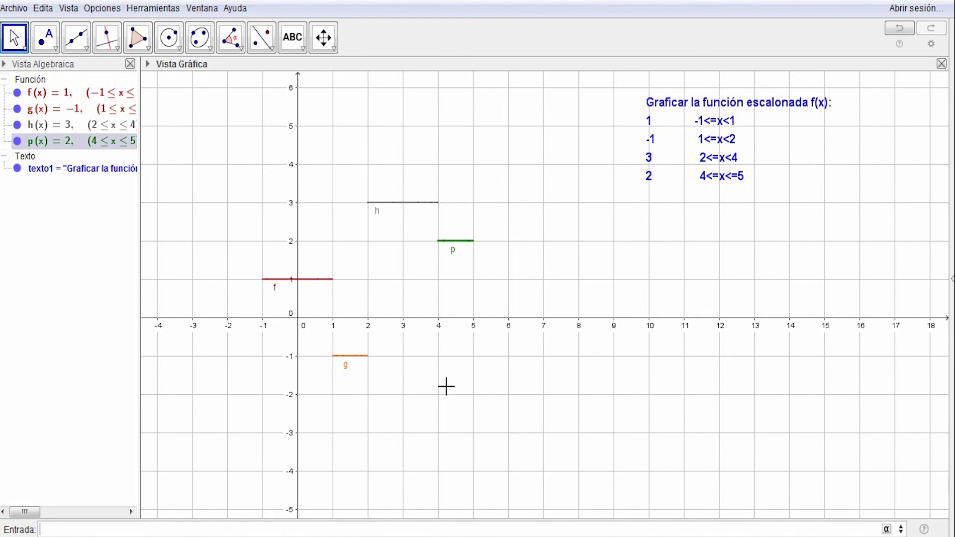
# Move the exercise text closer to the step function's graph, beside the piece p.
pyautogui.scroll(1, 446, 386)
pyautogui.scroll(1, 446, 386)
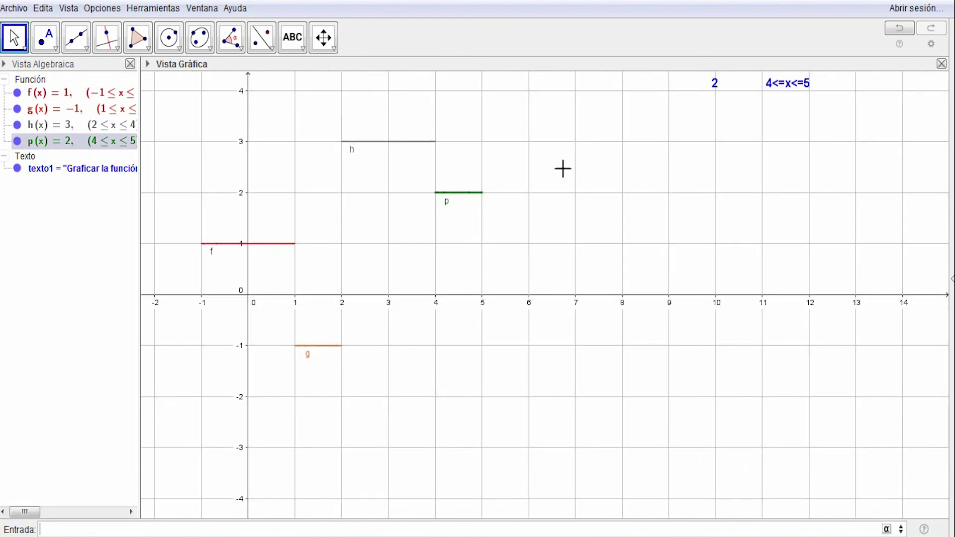
pyautogui.moveTo(592, 157); pyautogui.dragTo(615, 260)
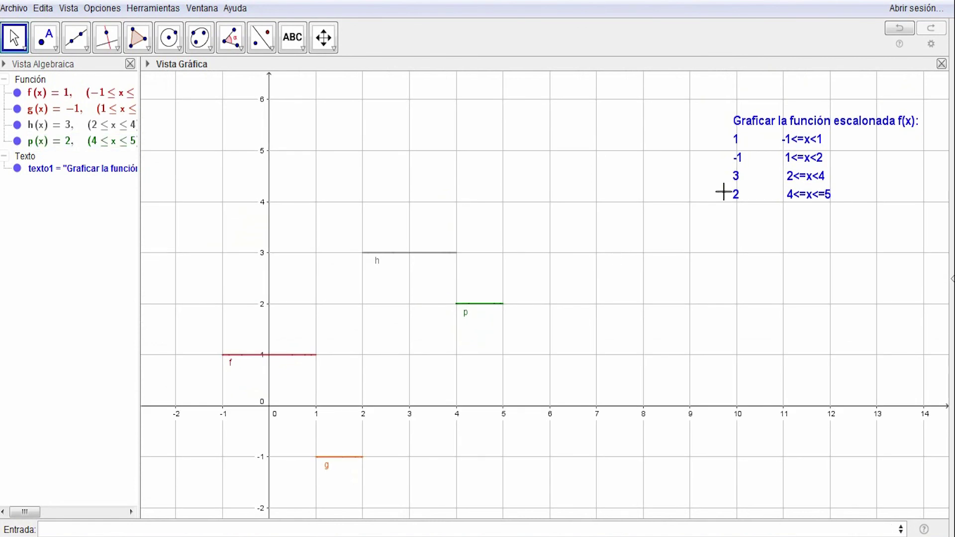
pyautogui.moveTo(762, 159); pyautogui.dragTo(621, 177)
pyautogui.scroll(3, 496, 380)
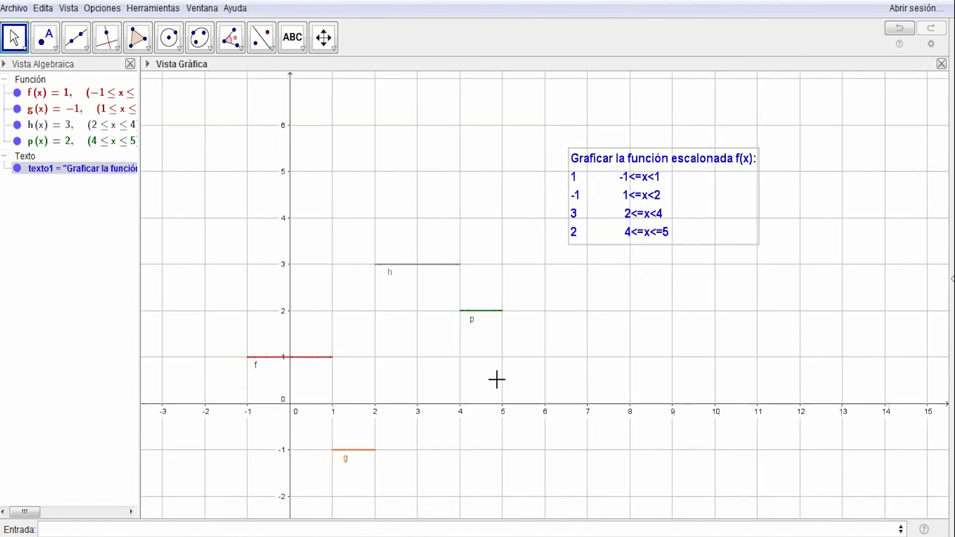
pyautogui.moveTo(353, 339); pyautogui.dragTo(435, 315)
pyautogui.moveTo(728, 126); pyautogui.dragTo(734, 275)
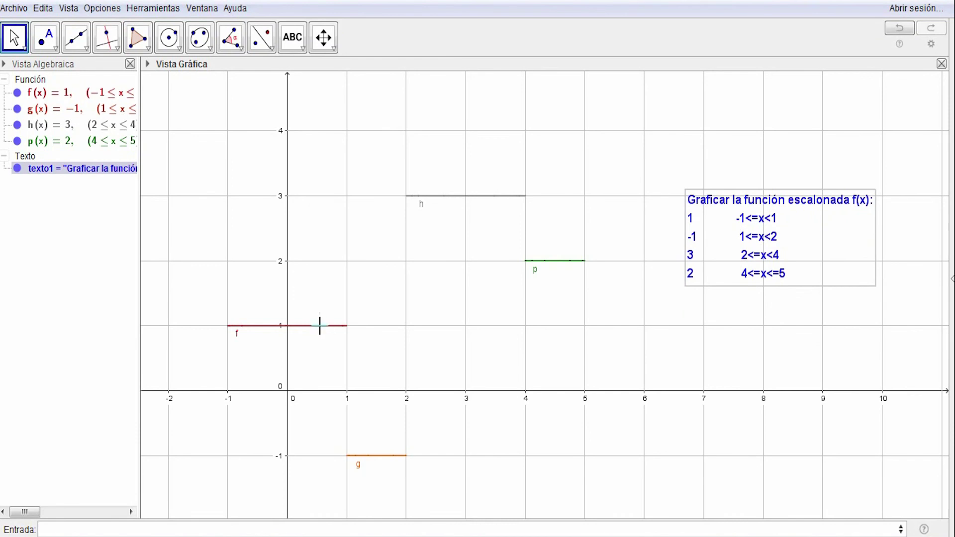
# Set the color of the first piece f to red (#FF0000) in its properties.
pyautogui.rightClick(320, 326)
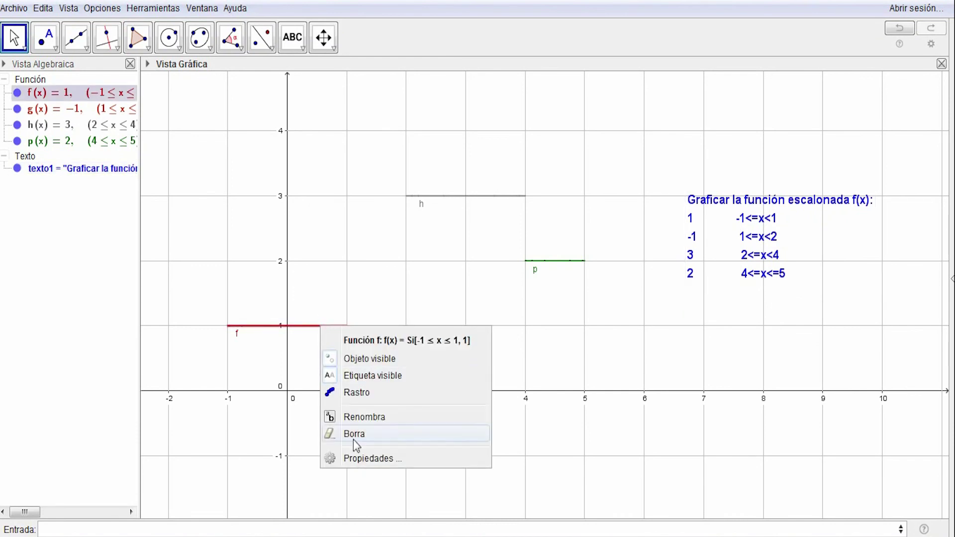
pyautogui.click(362, 458)
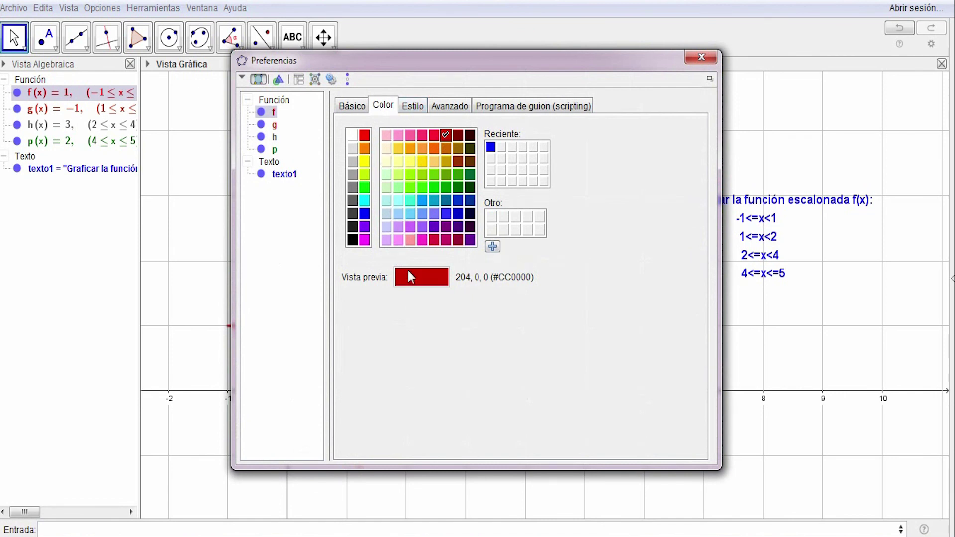
pyautogui.click(364, 134)
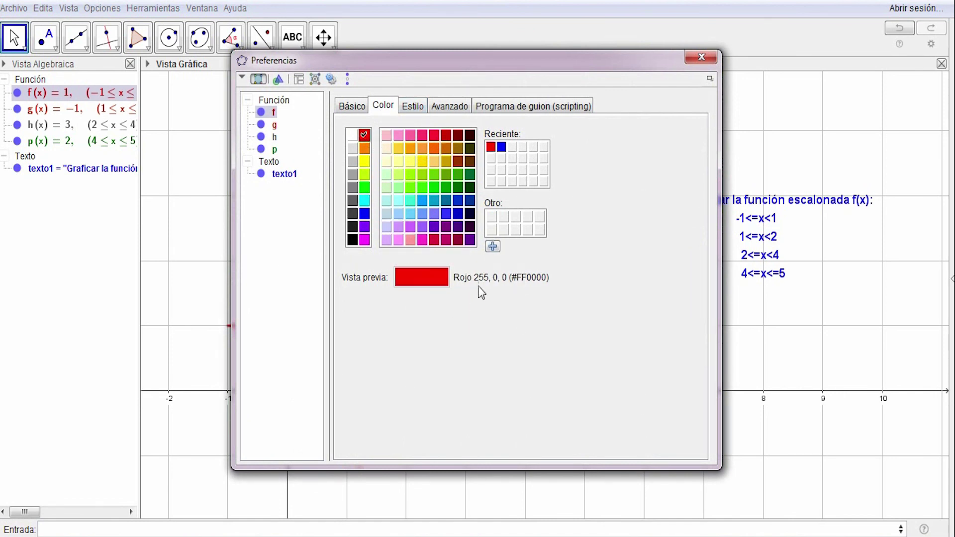
pyautogui.click(708, 59)
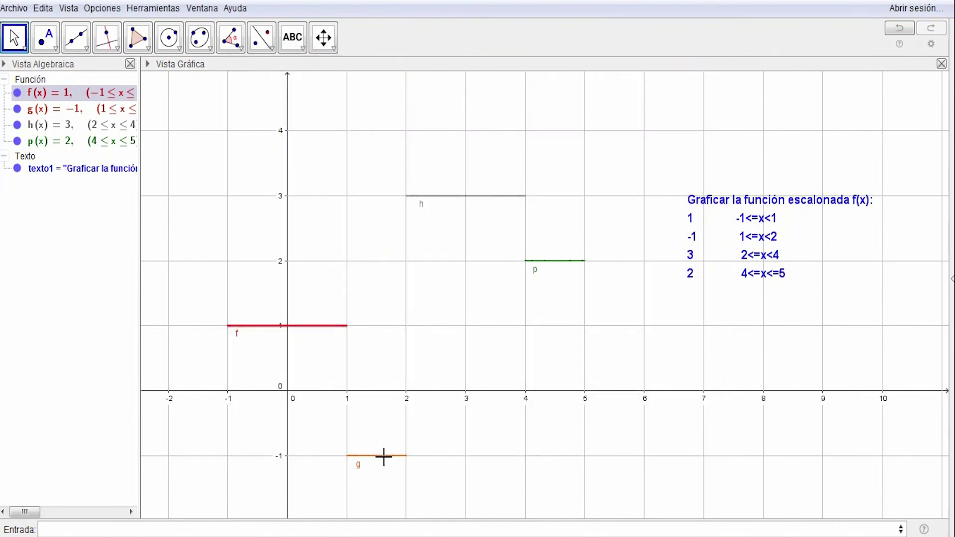
# Set the color of the second piece g to blue (#0000FF) in its properties.
pyautogui.click(383, 456)
pyautogui.rightClick(383, 456)
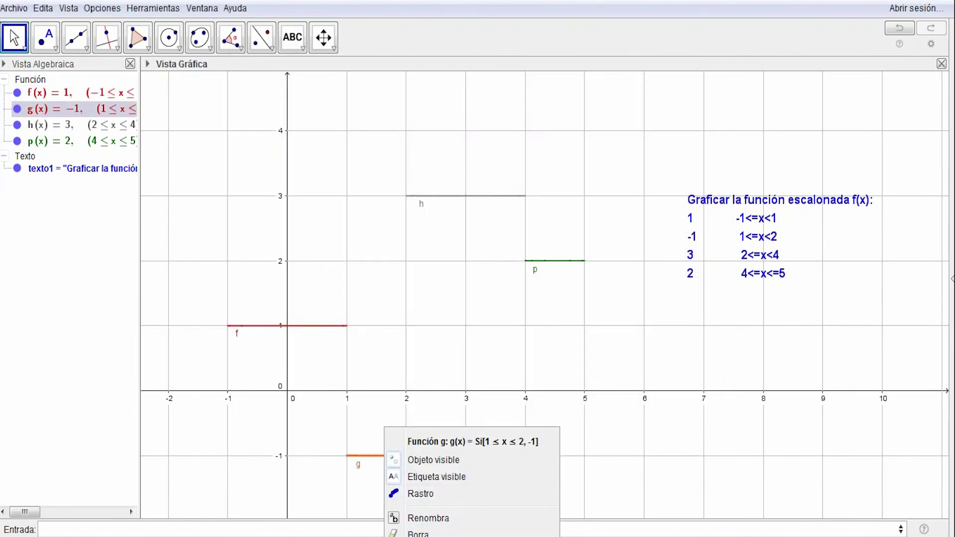
pyautogui.click(424, 532)
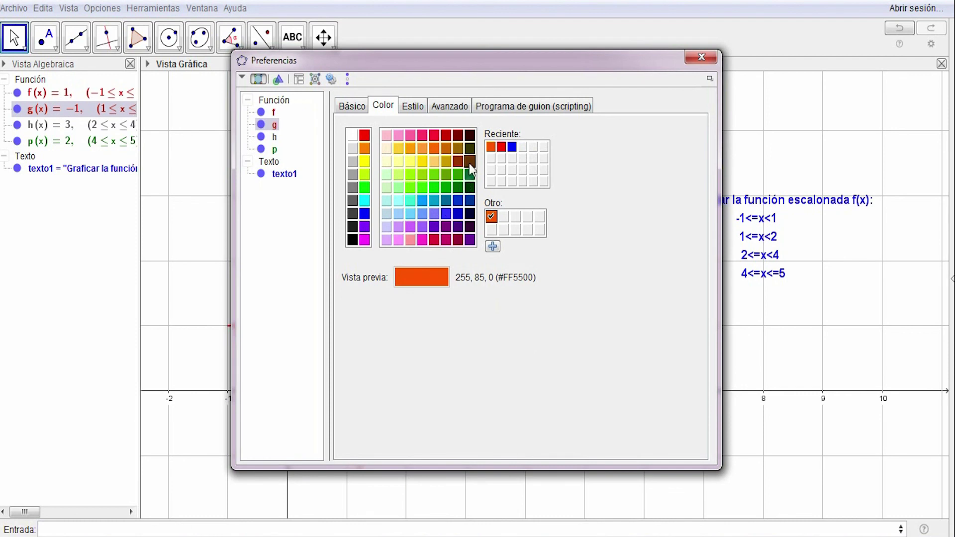
pyautogui.click(512, 147)
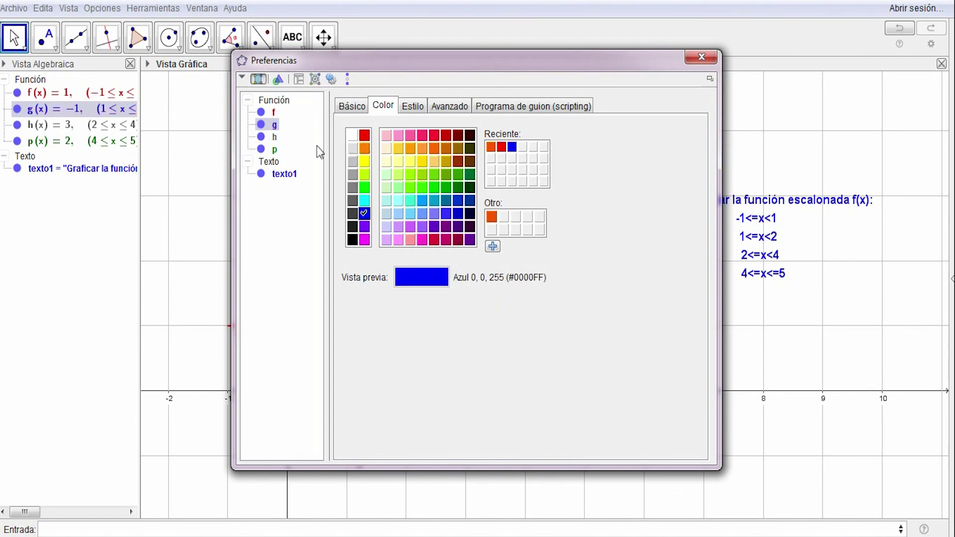
# Set the color of the third piece h to dark red (#990033), keep it visible, and close the properties.
pyautogui.click(261, 138)
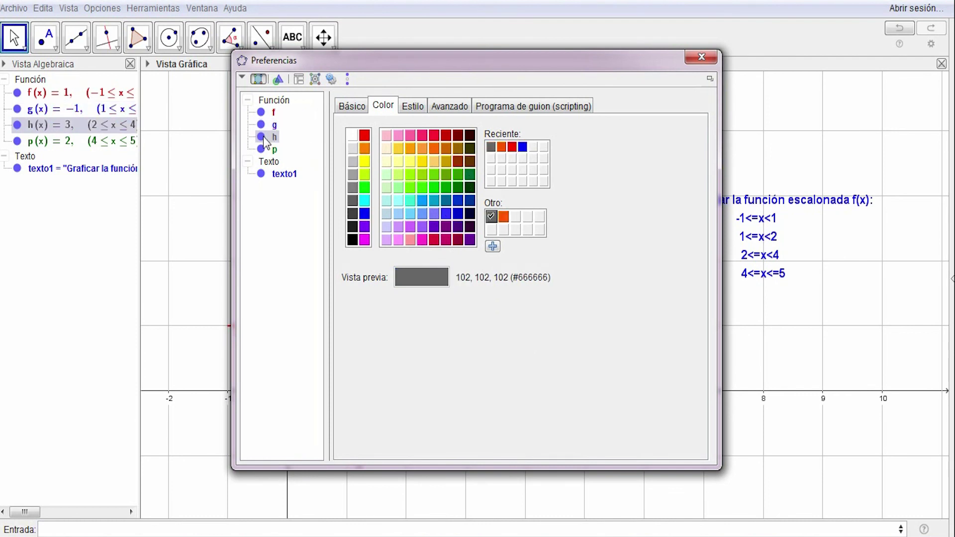
pyautogui.click(446, 239)
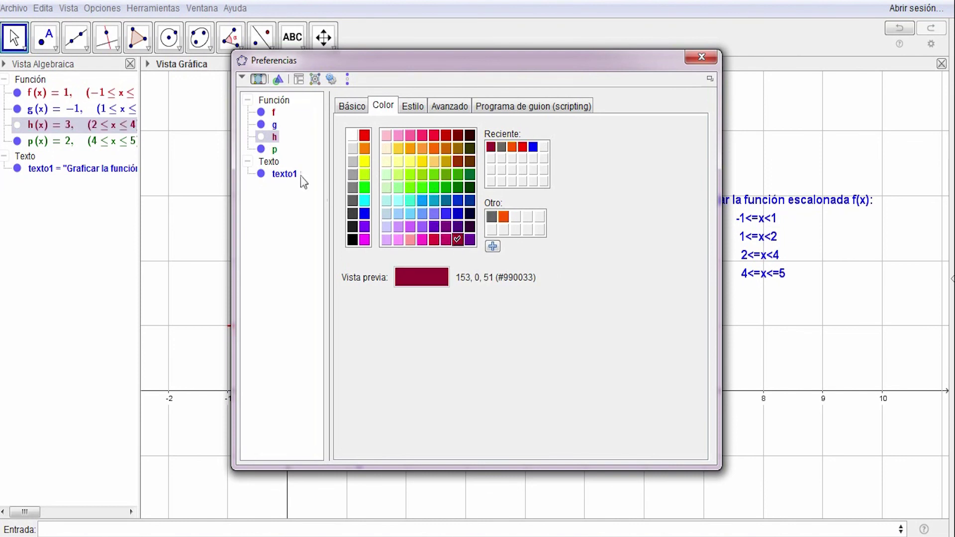
pyautogui.click(264, 150)
pyautogui.click(262, 149)
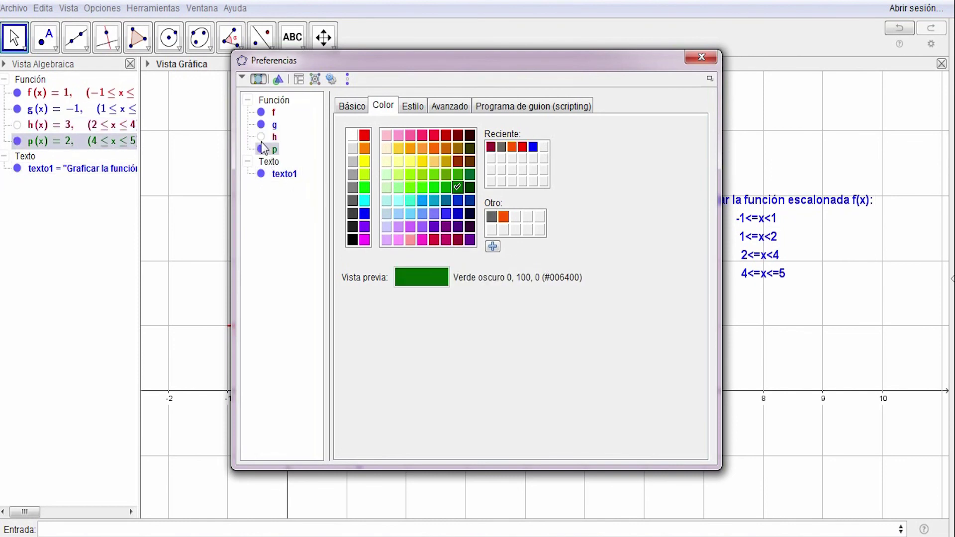
pyautogui.click(262, 141)
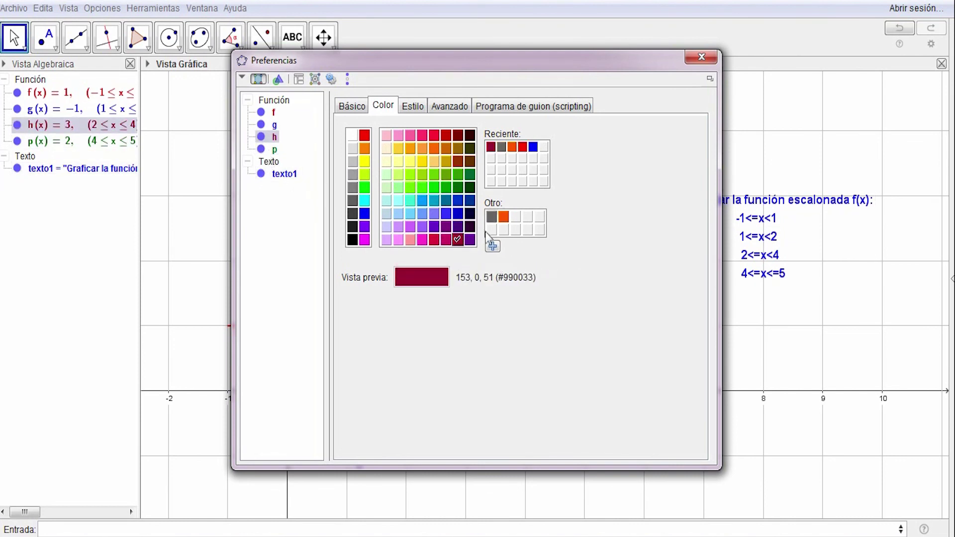
pyautogui.click(273, 150)
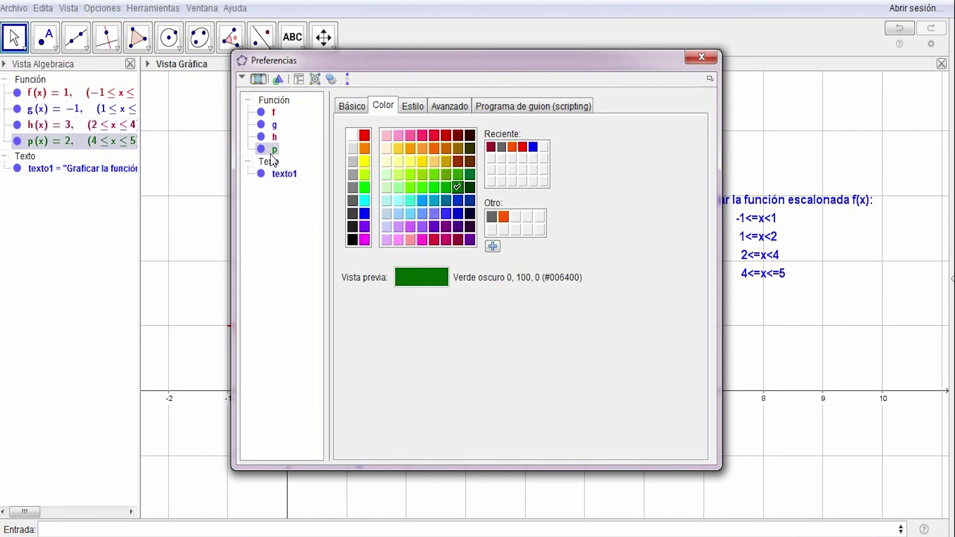
pyautogui.click(701, 59)
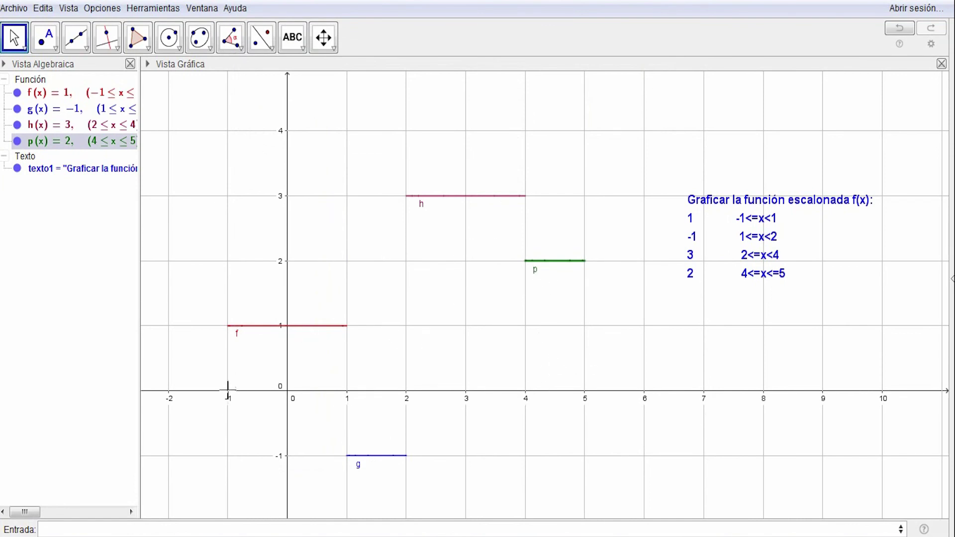
pyautogui.click(691, 218)
pyautogui.press('Escape')
pyautogui.click(738, 257)
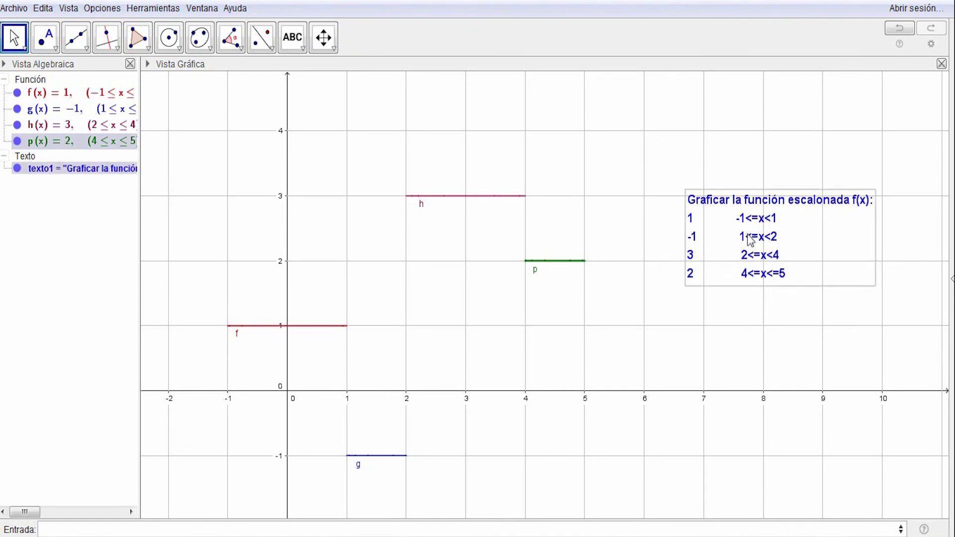
pyautogui.press('Escape')
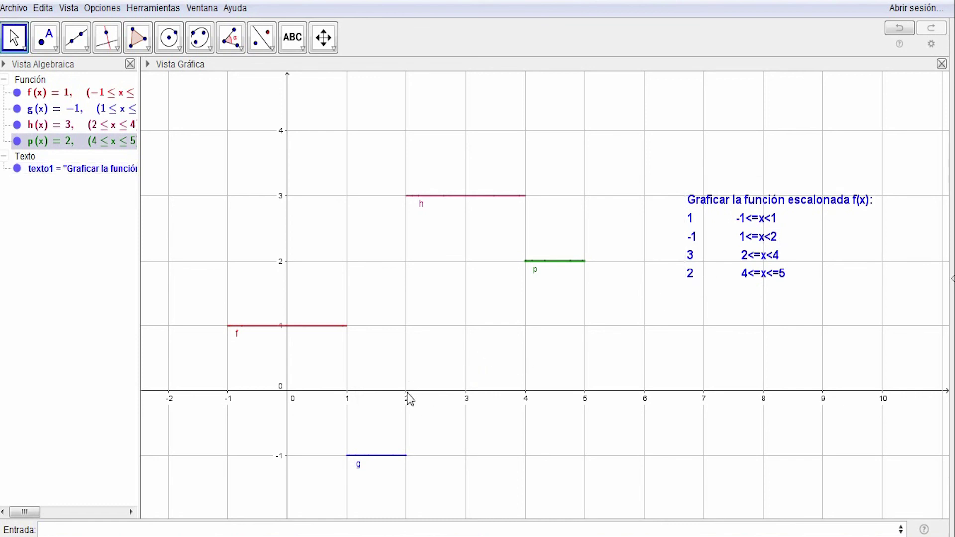
pyautogui.click(696, 271)
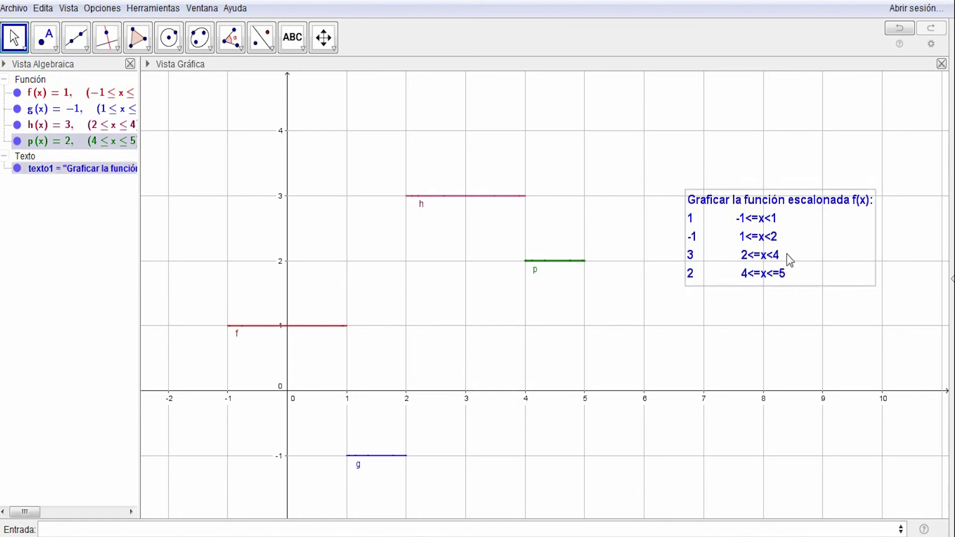
pyautogui.press('Escape')
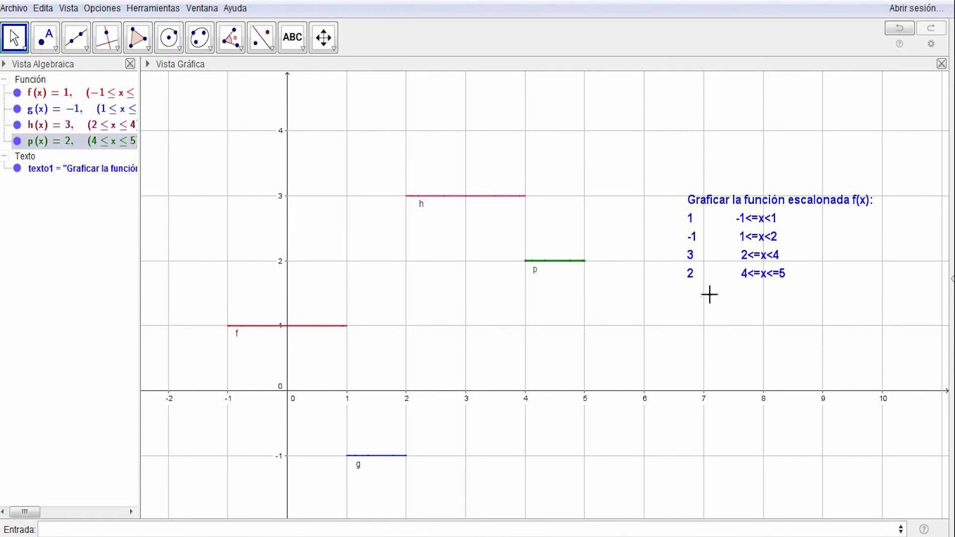
pyautogui.click(808, 281)
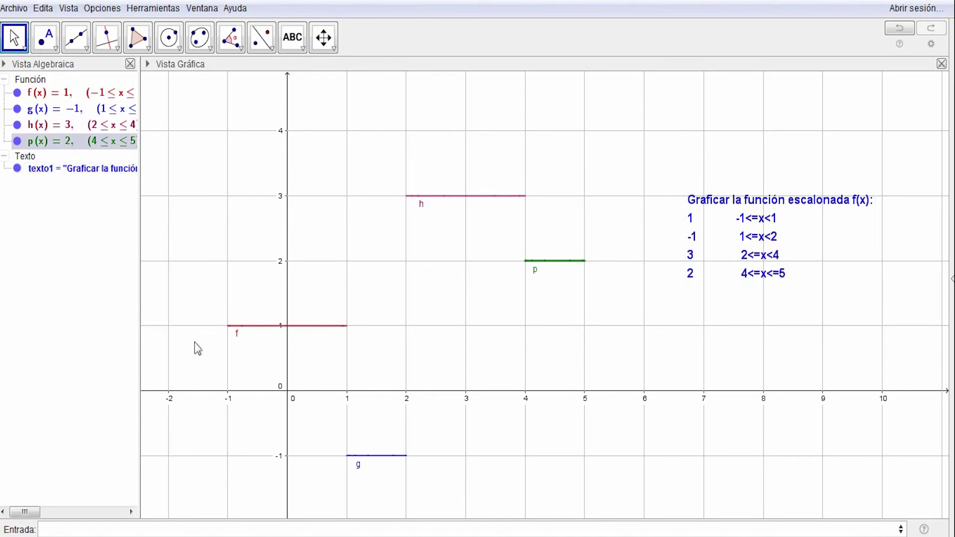